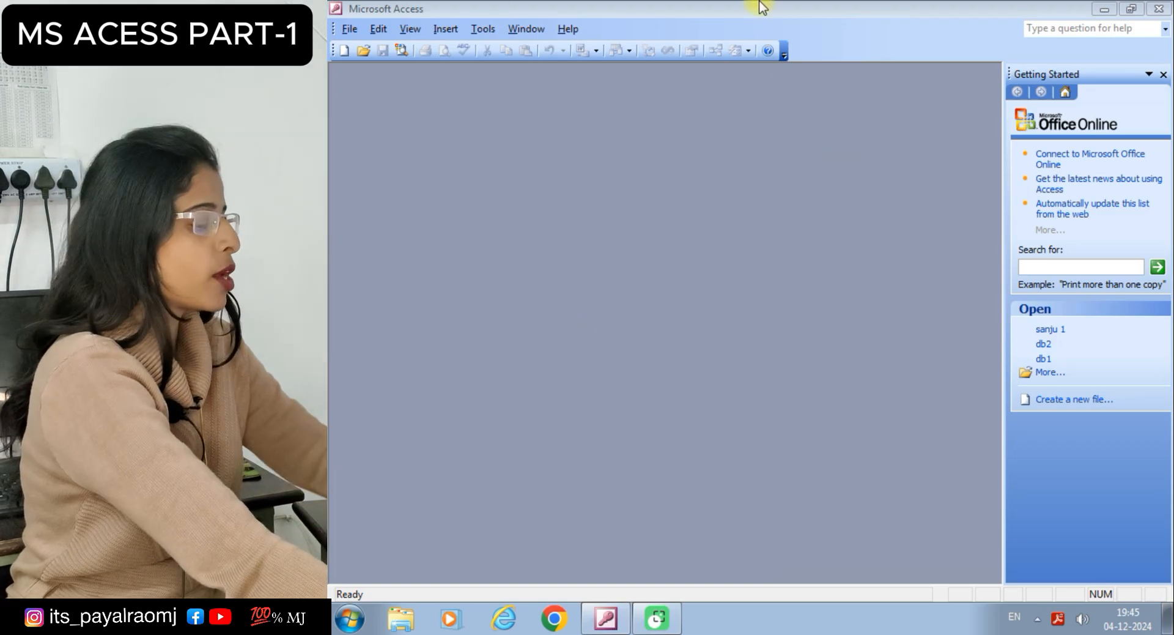
Start a new blank database from File > New, bringing up the db3 save dialog.
{"action": "left_click", "coordinate": [347, 35]}
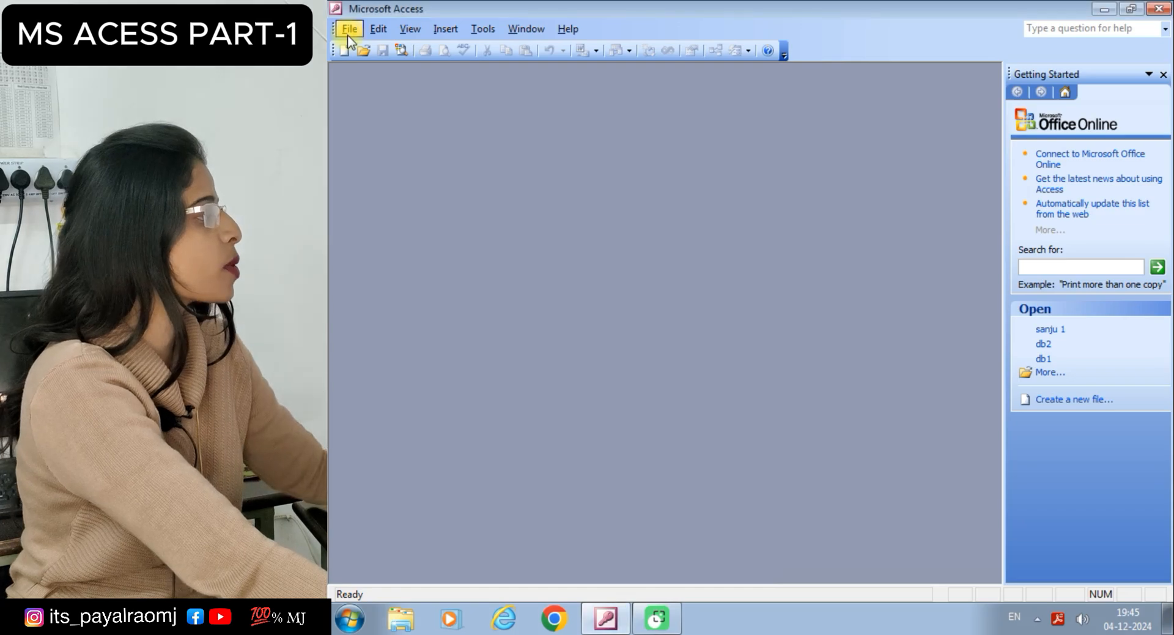
{"action": "left_click", "coordinate": [347, 31]}
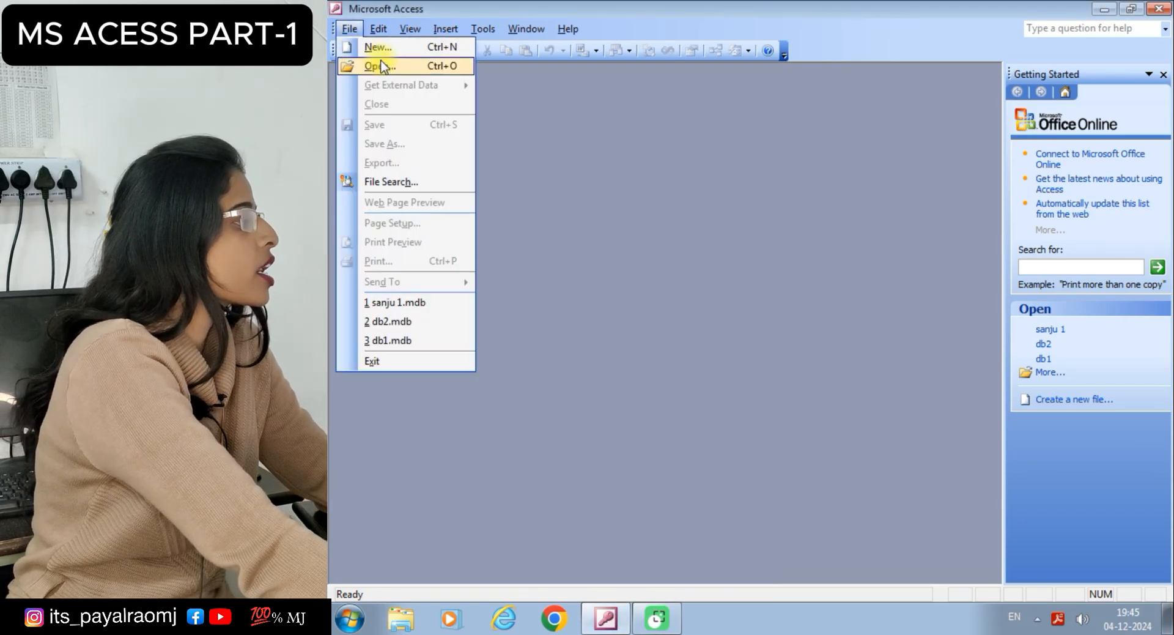
{"action": "left_click", "coordinate": [378, 47]}
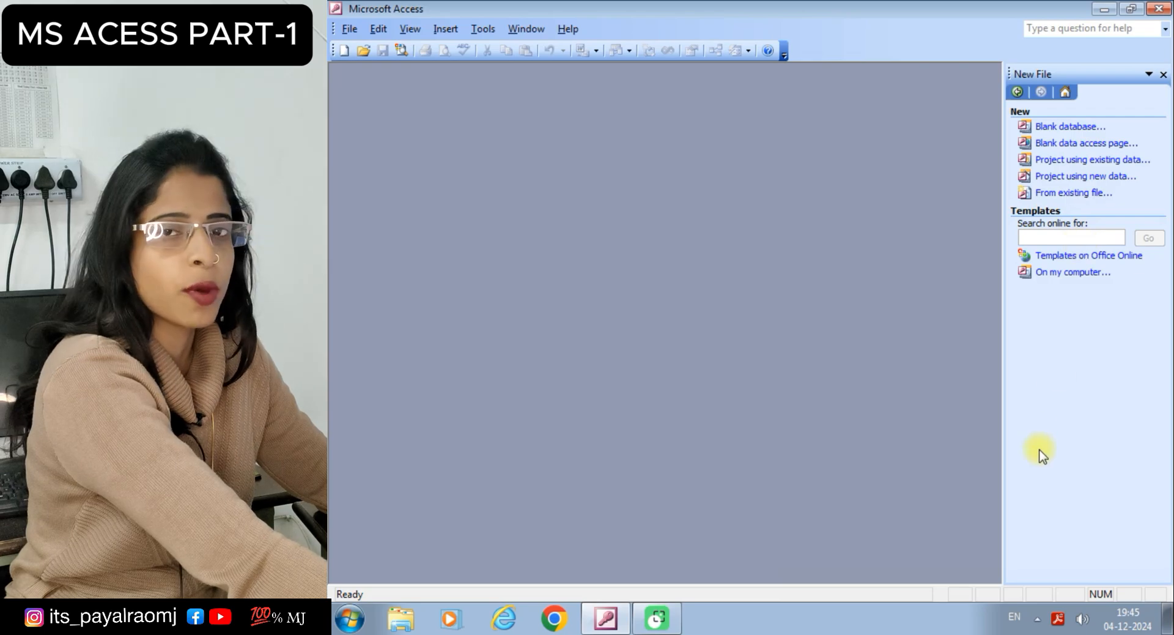
{"action": "left_click", "coordinate": [1044, 126]}
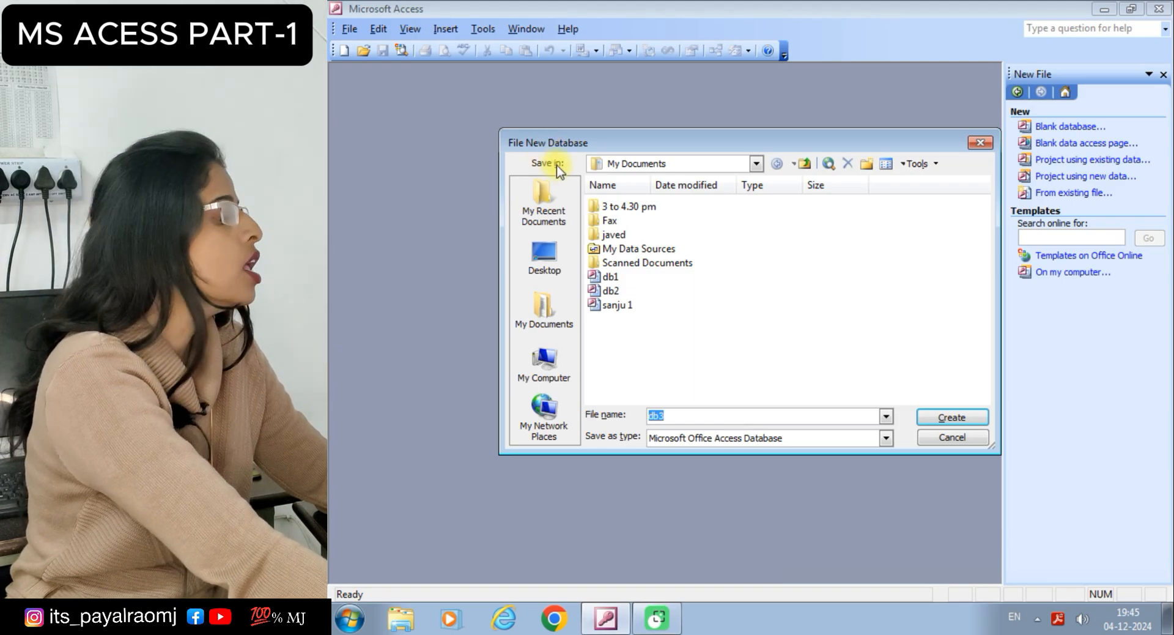
Replace the proposed file name db3 with INDIA in capital letters.
{"action": "left_click", "coordinate": [690, 414]}
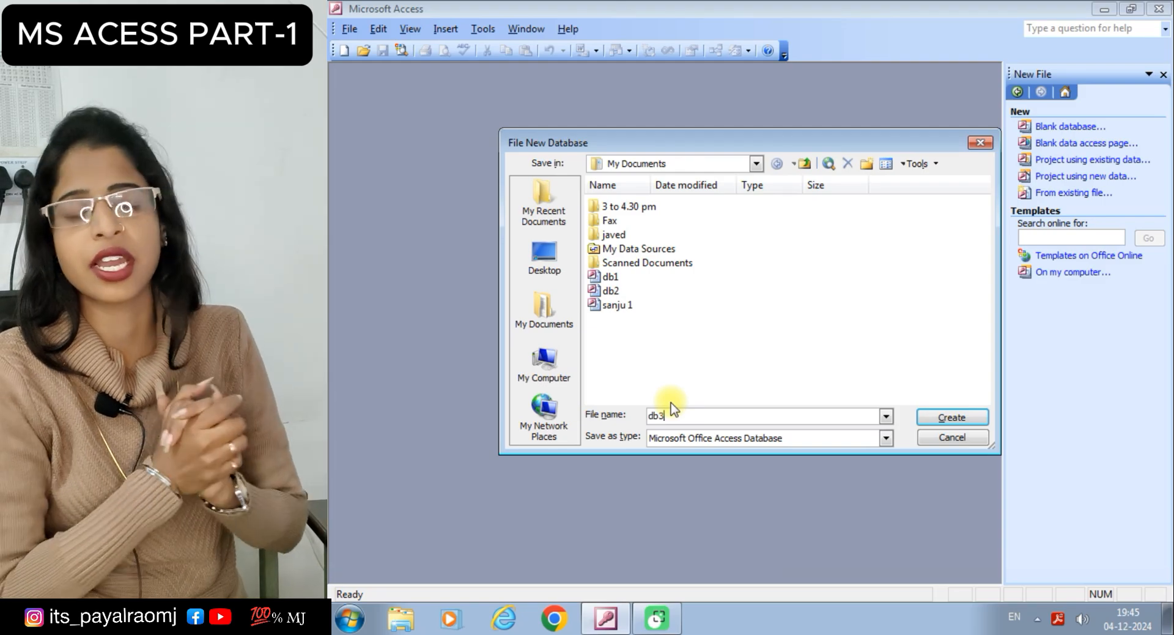
{"action": "key", "text": "BackSpace"}
{"action": "key", "text": "BackSpace"}
{"action": "key", "text": "BackSpace"}
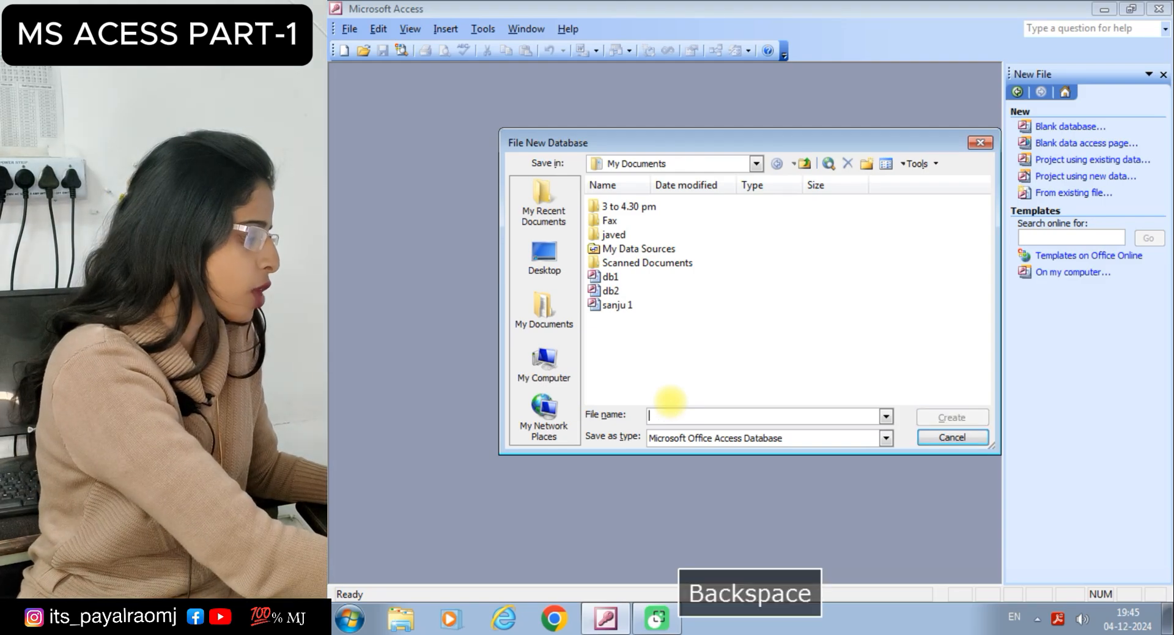
{"action": "key", "text": "Caps_Lock"}
{"action": "type", "text": "INDIA"}
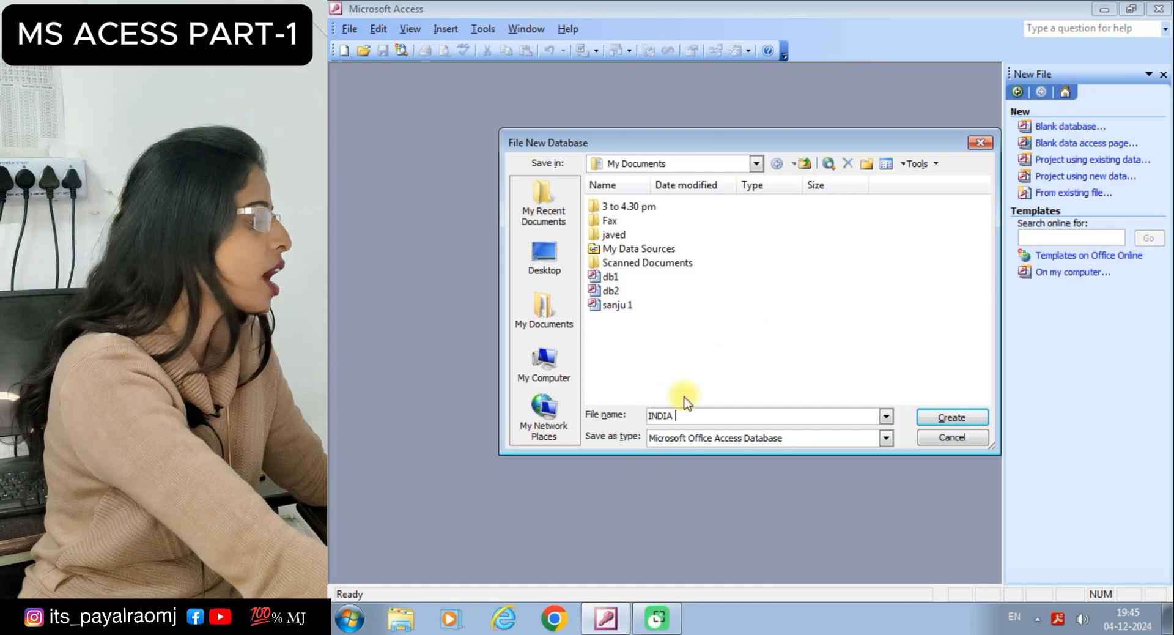
Create the INDIA database and look through Queries, Forms and Reports before returning to Tables.
{"action": "left_click", "coordinate": [956, 415]}
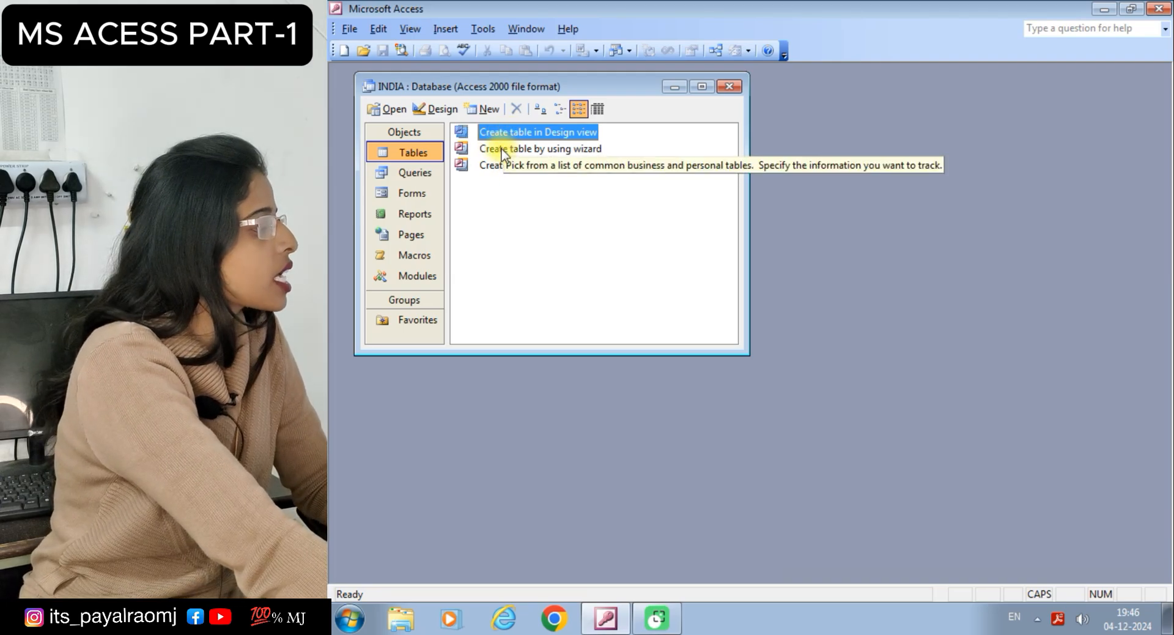
{"action": "left_click", "coordinate": [411, 173]}
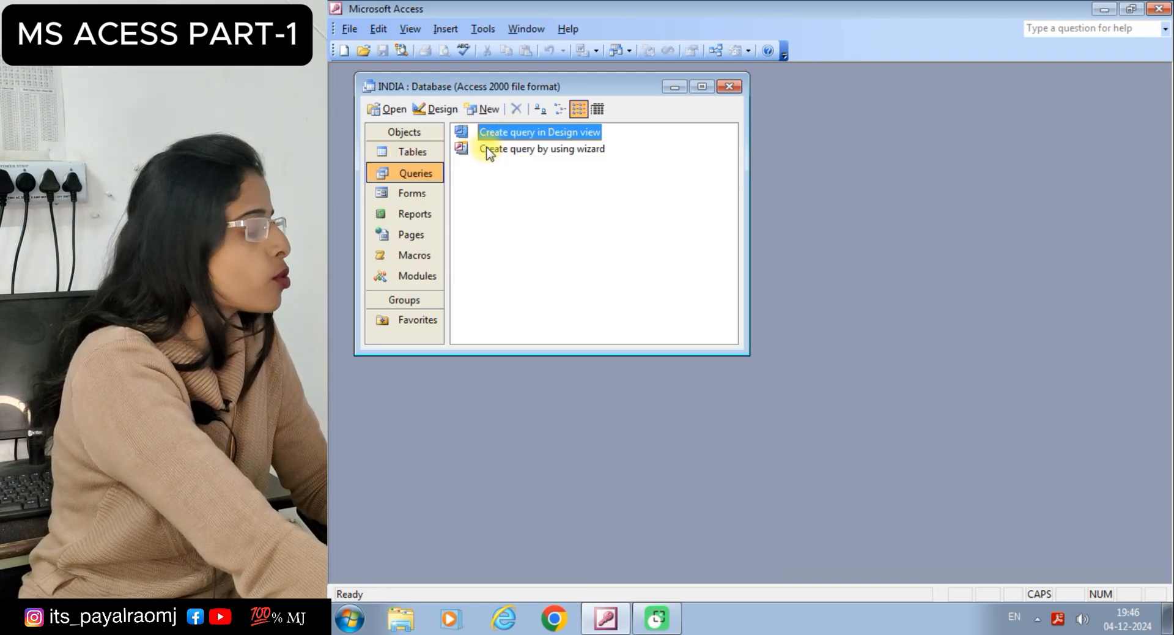
{"action": "left_click", "coordinate": [412, 193]}
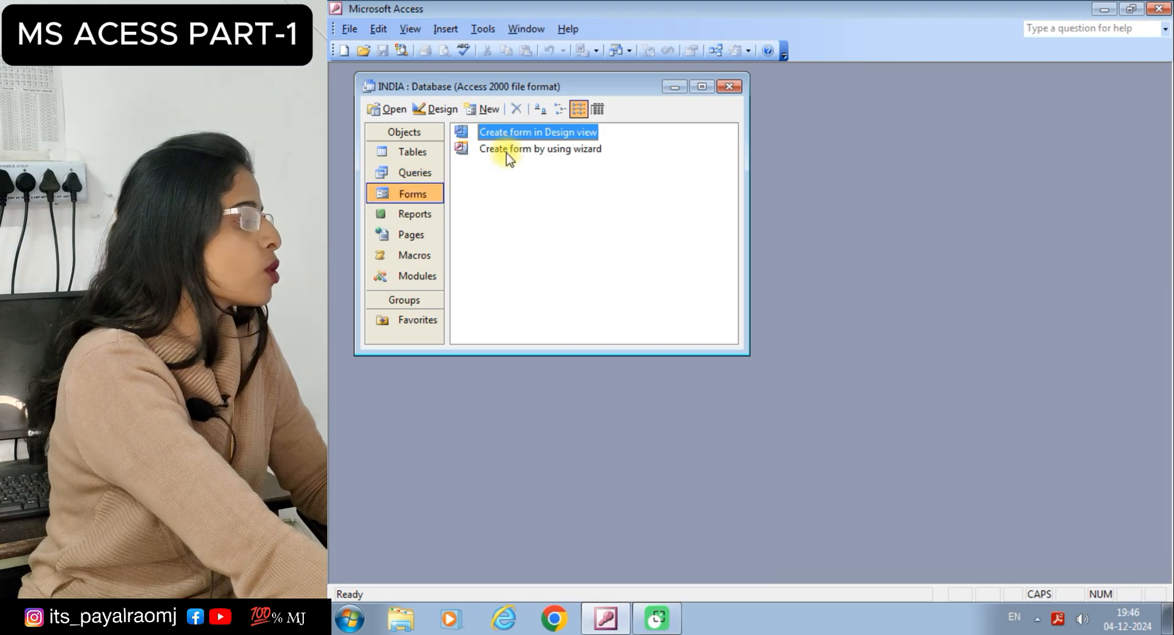
{"action": "left_click", "coordinate": [422, 214]}
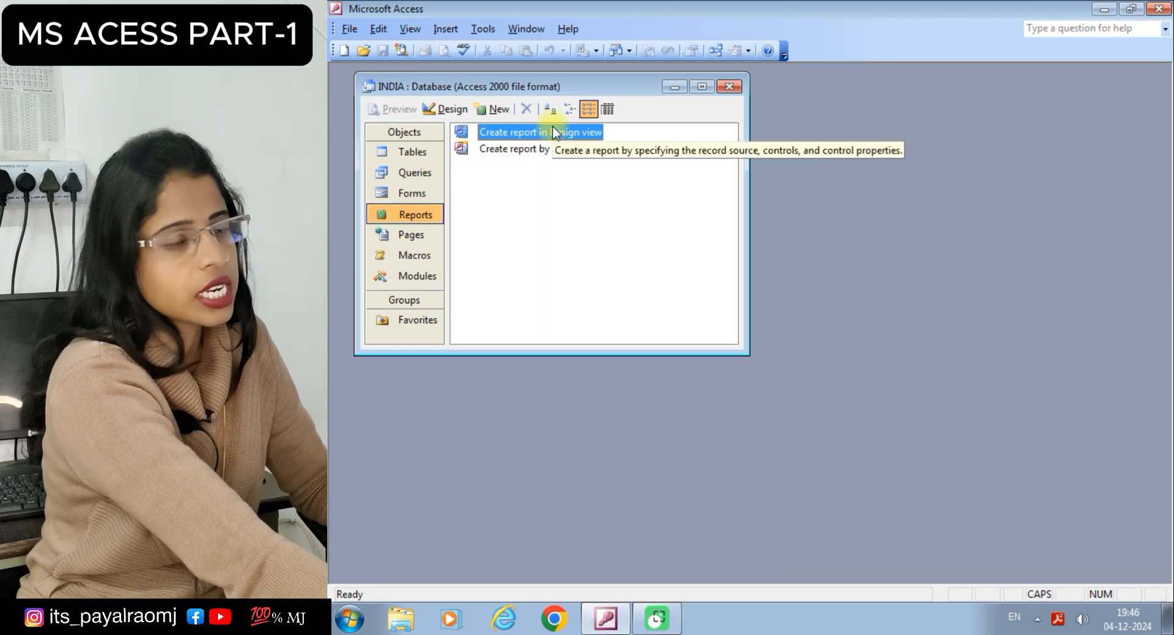
{"action": "left_click", "coordinate": [420, 154]}
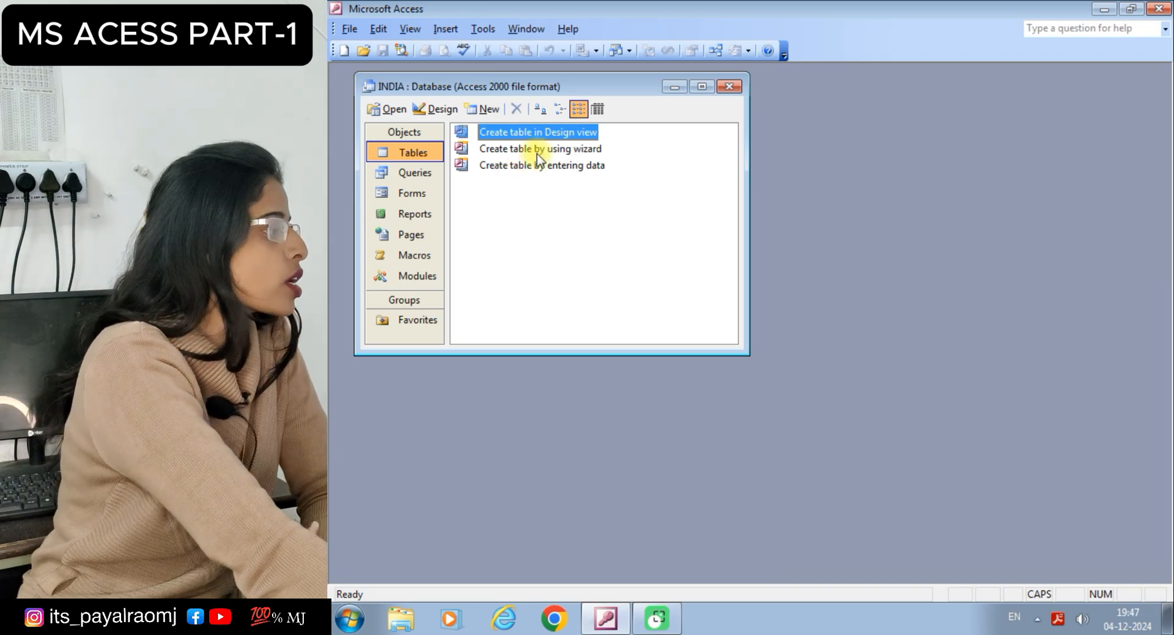
Begin a table in Design view with field name 'S NO.', hitting an invalid-name error.
{"action": "double_click", "coordinate": [550, 134]}
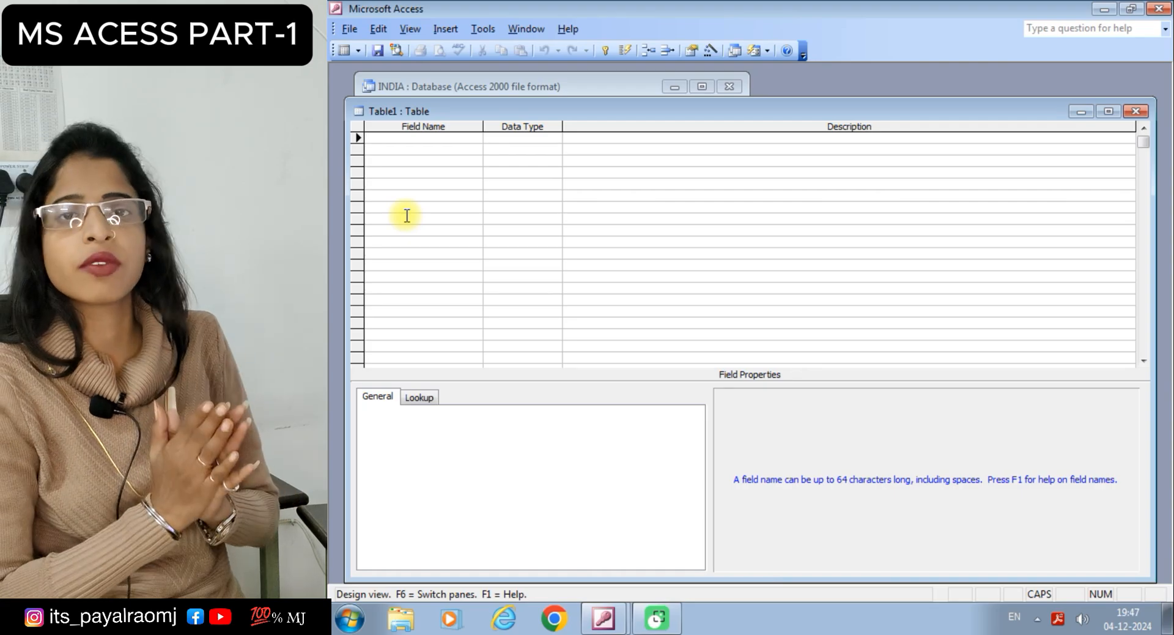
{"action": "type", "text": "S "}
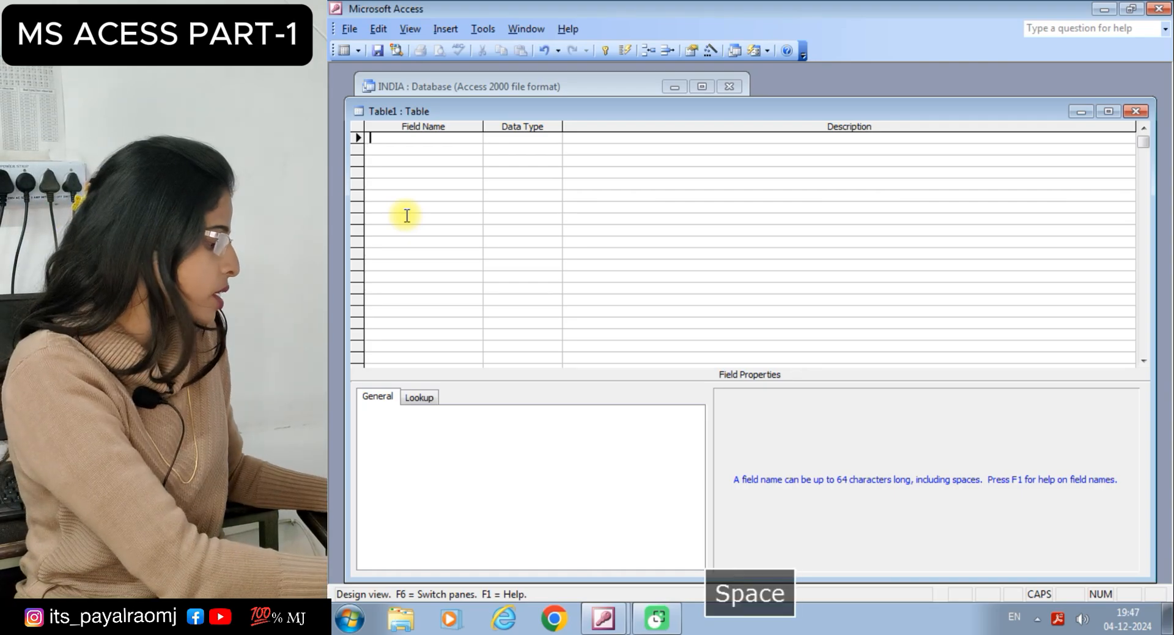
{"action": "type", "text": "NO"}
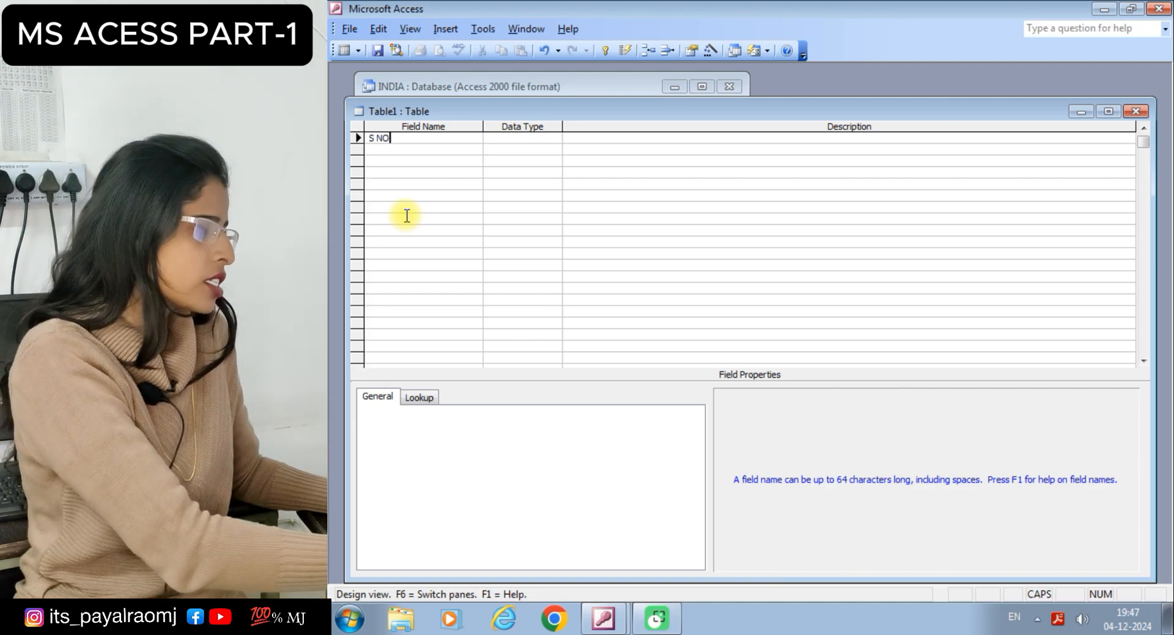
{"action": "type", "text": "."}
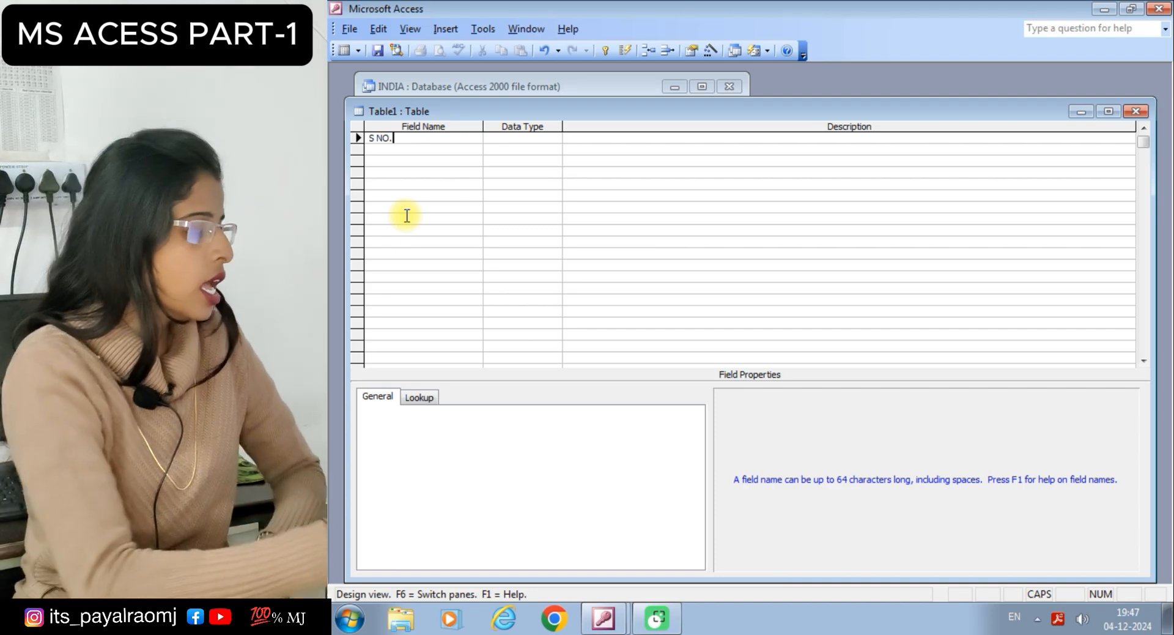
{"action": "key", "text": "Return"}
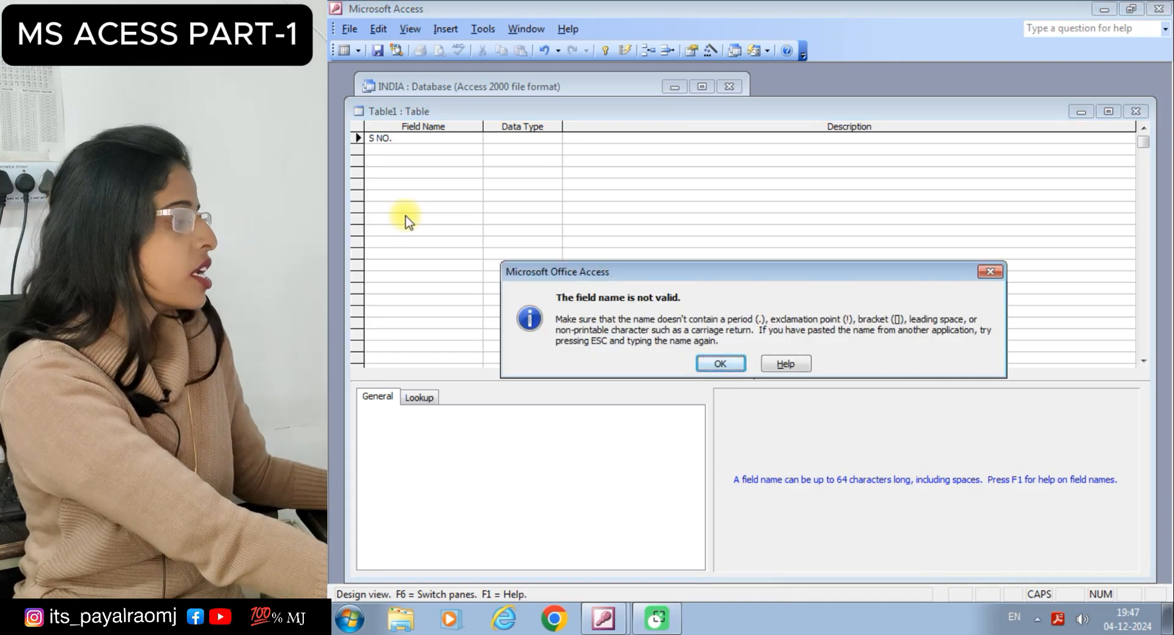
{"action": "key", "text": "Escape"}
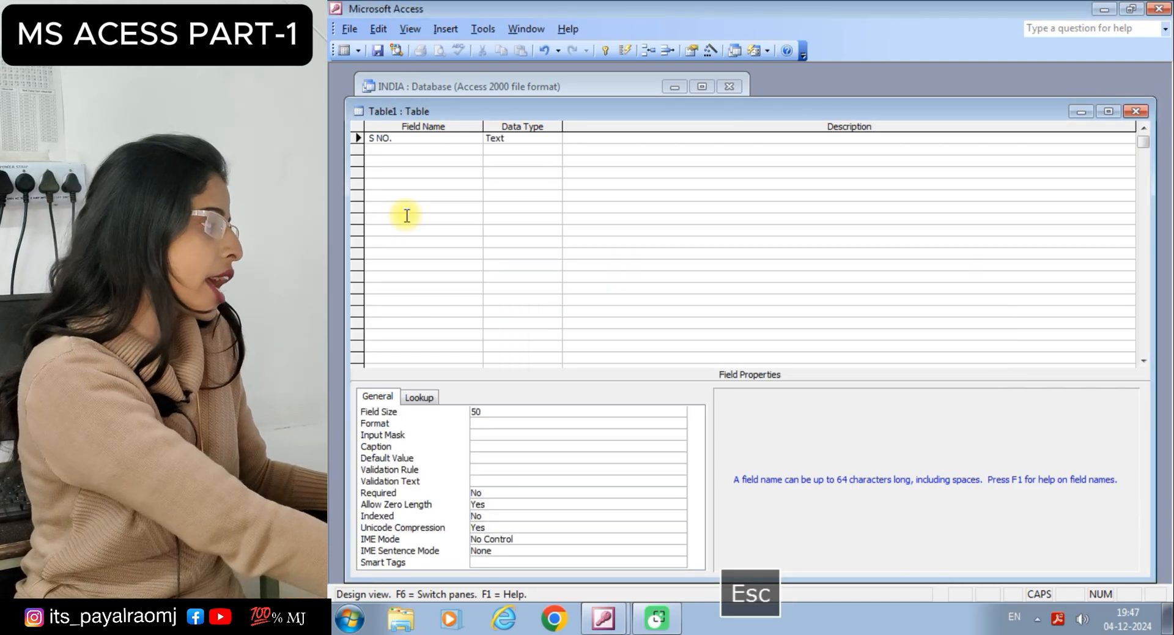
{"action": "key", "text": "BackSpace"}
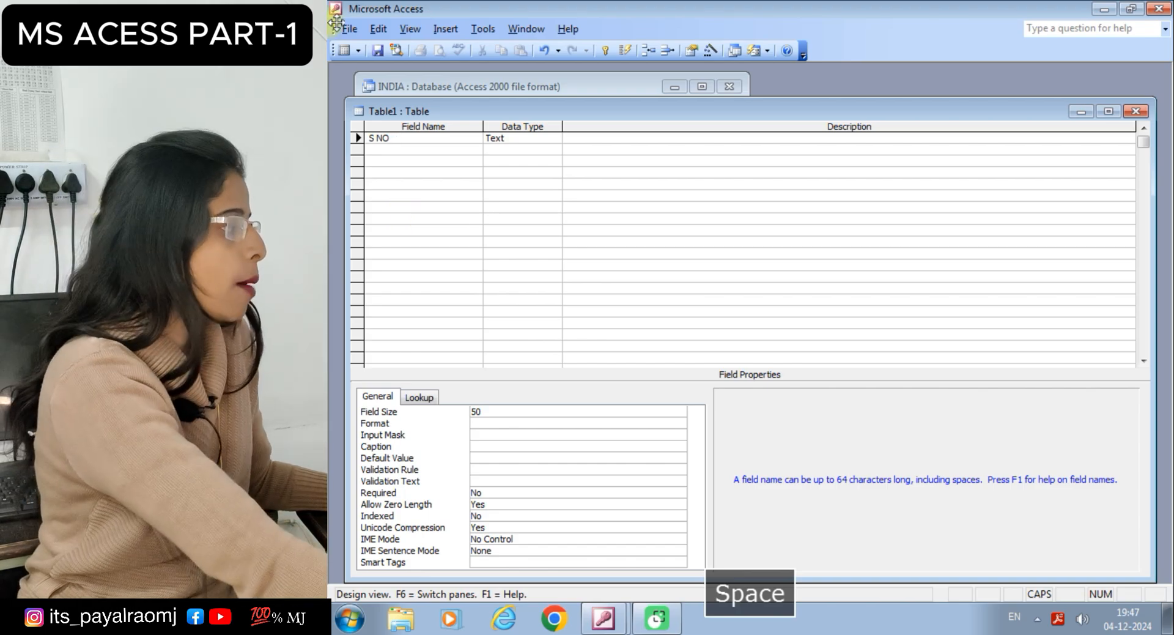
{"action": "left_click", "coordinate": [549, 136]}
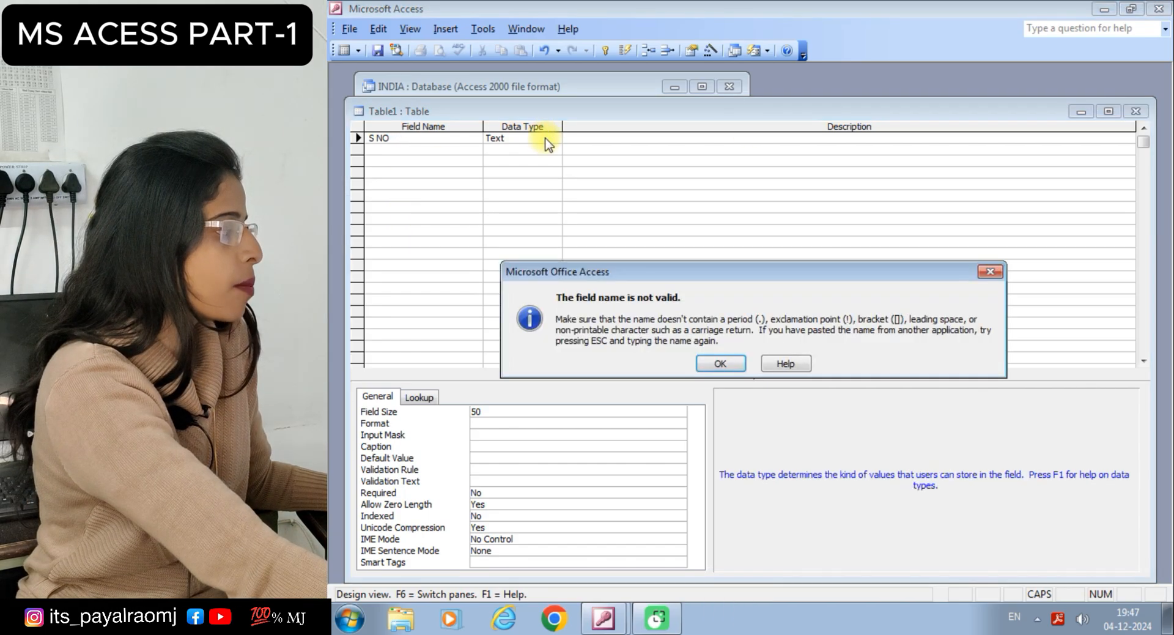
{"action": "left_click", "coordinate": [710, 363]}
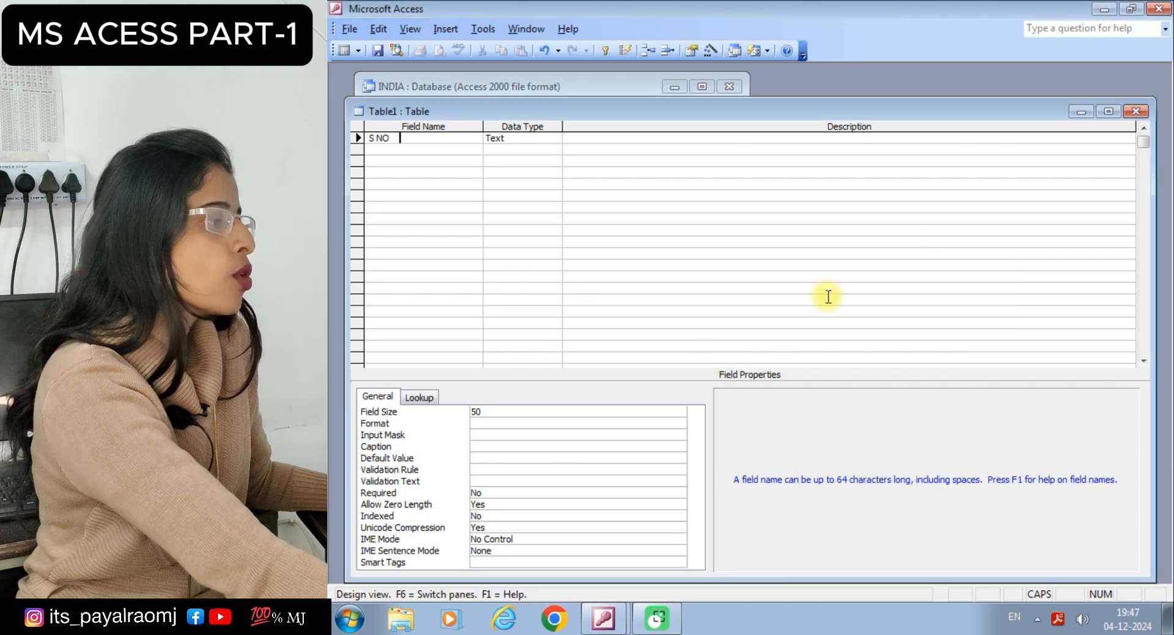
Discard that design and start a fresh Table1 with first field S NO.
{"action": "left_click", "coordinate": [1135, 110]}
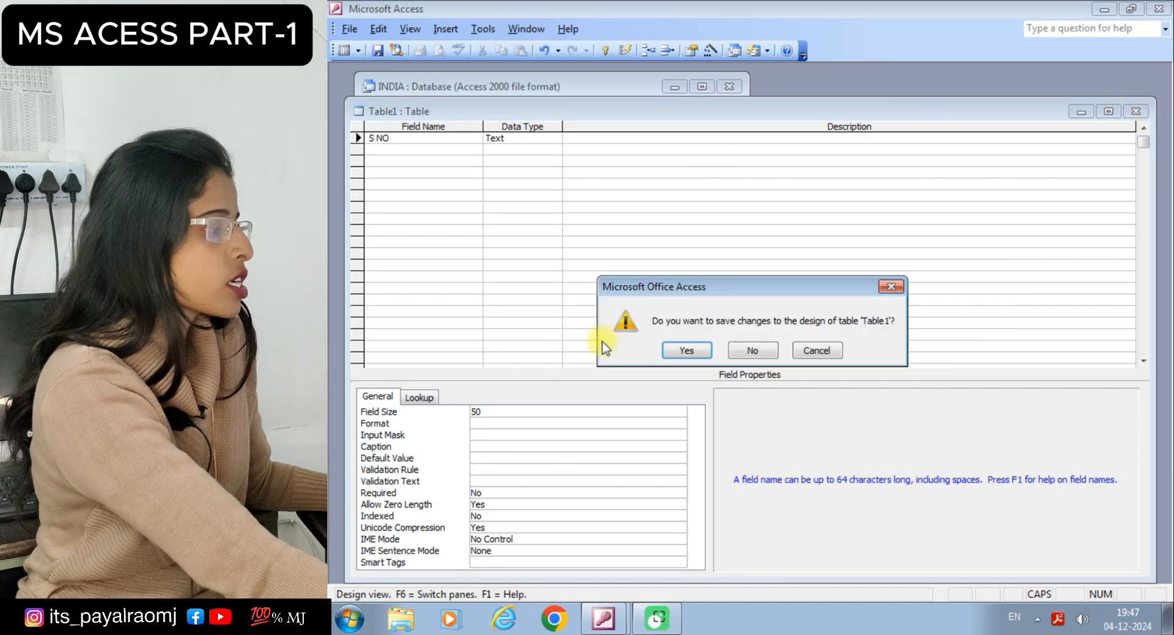
{"action": "left_click", "coordinate": [752, 350]}
{"action": "double_click", "coordinate": [517, 130]}
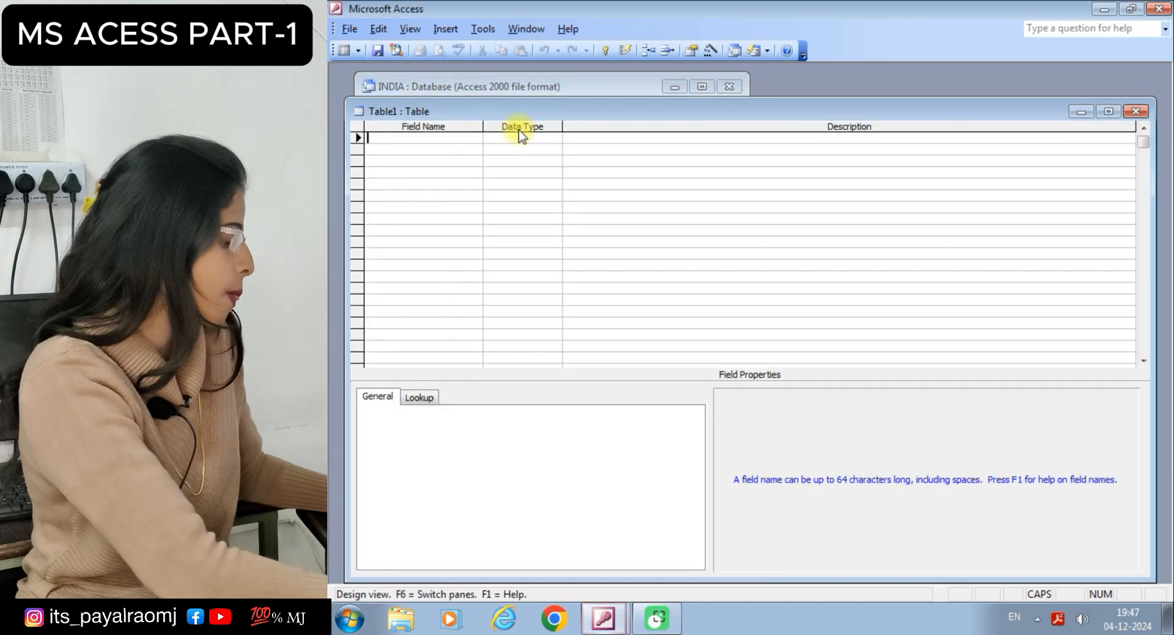
{"action": "type", "text": "S NO"}
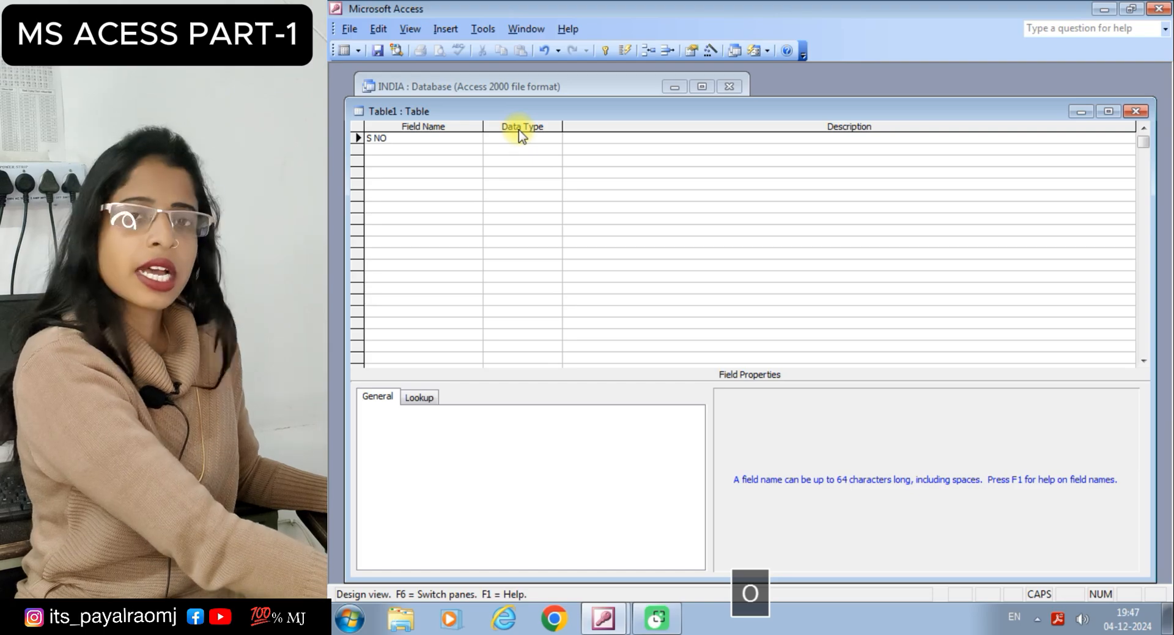
{"action": "key", "text": "Return"}
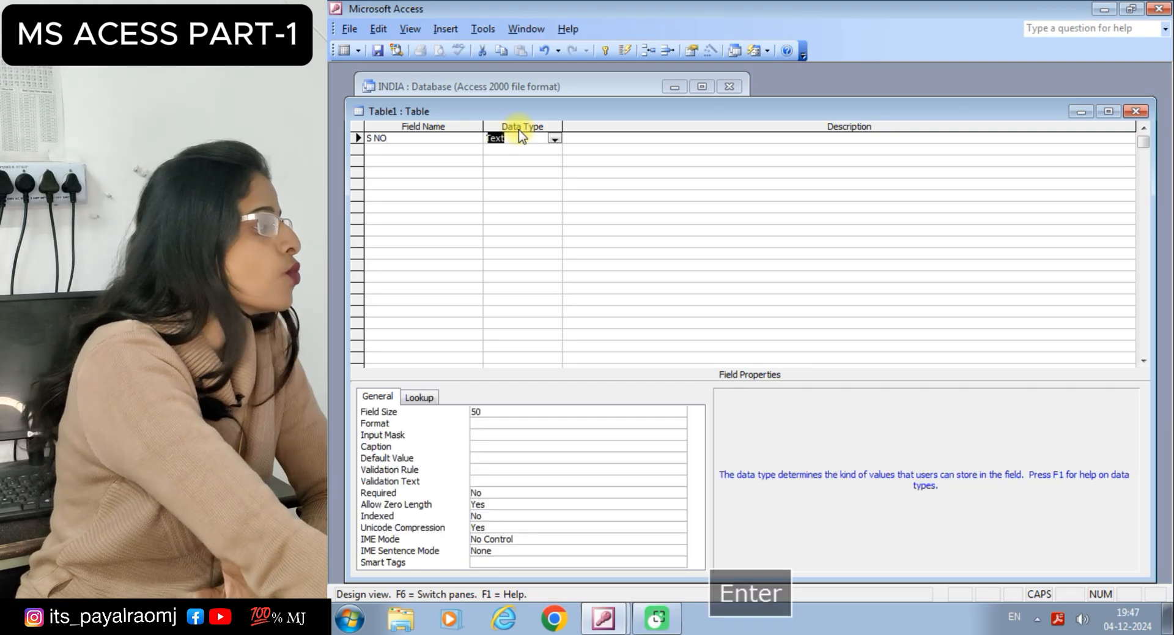
Make S NO a Number field and add the NAME field.
{"action": "left_click", "coordinate": [554, 140]}
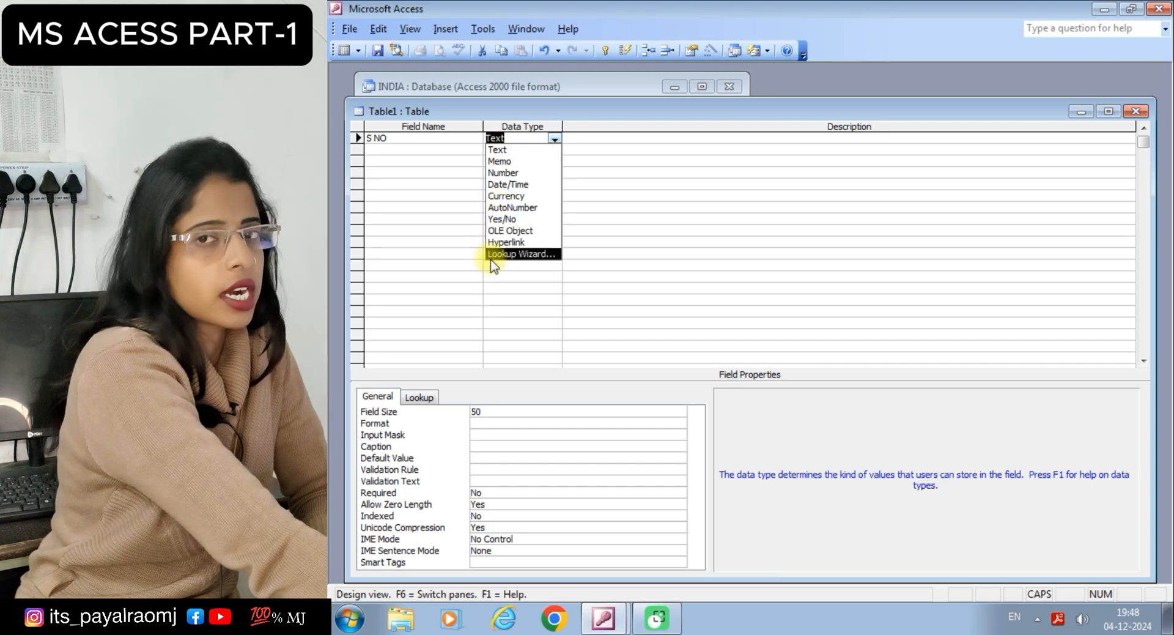
{"action": "left_click", "coordinate": [520, 173]}
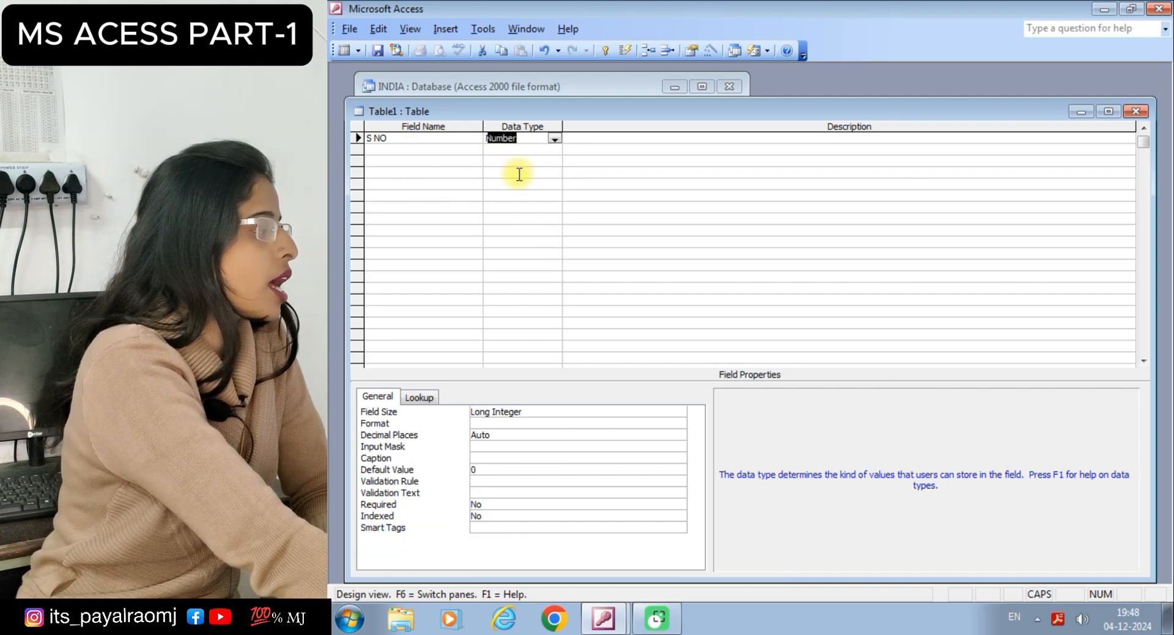
{"action": "left_click", "coordinate": [395, 149]}
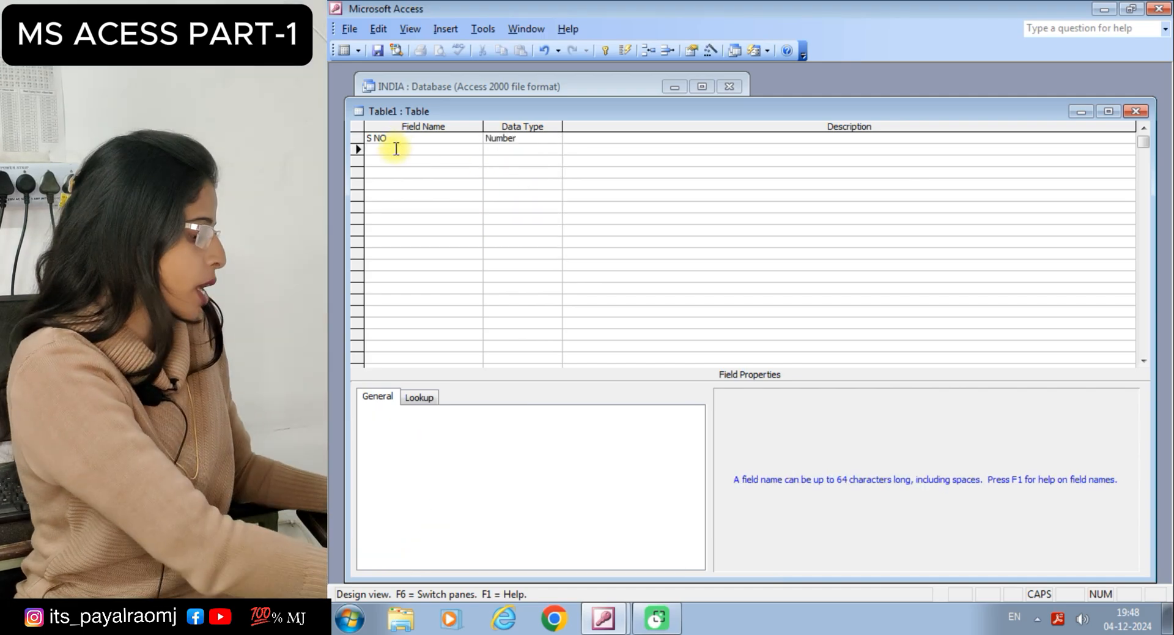
{"action": "type", "text": "NAME"}
{"action": "key", "text": "Return"}
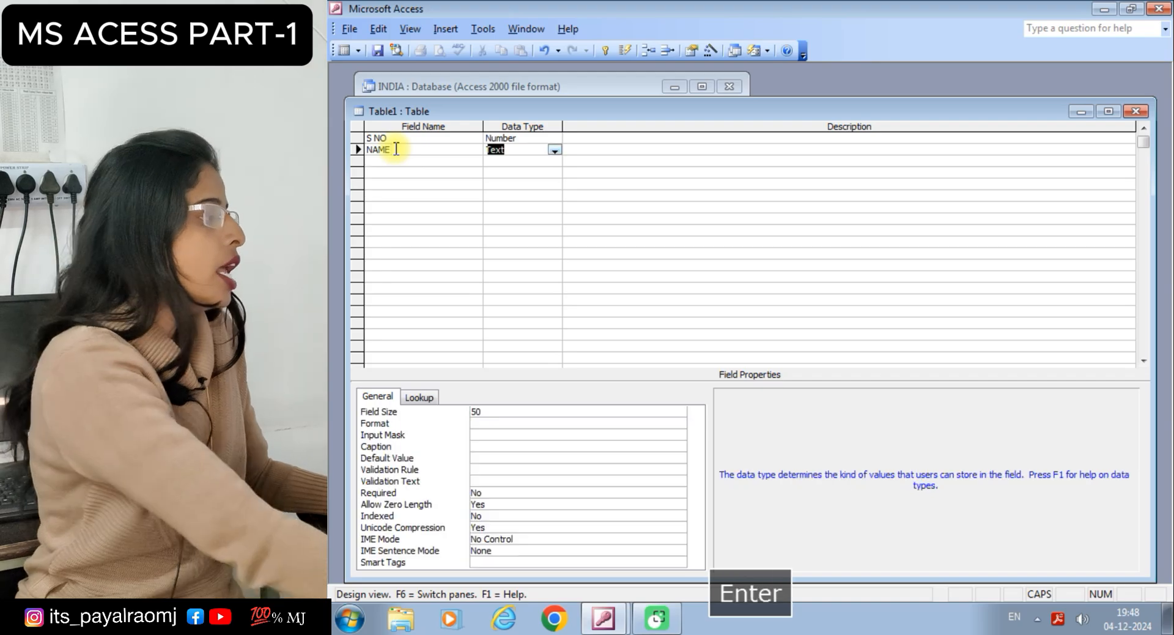
Add COURSE as a Text field and FEES as a Number field.
{"action": "key", "text": "Down"}
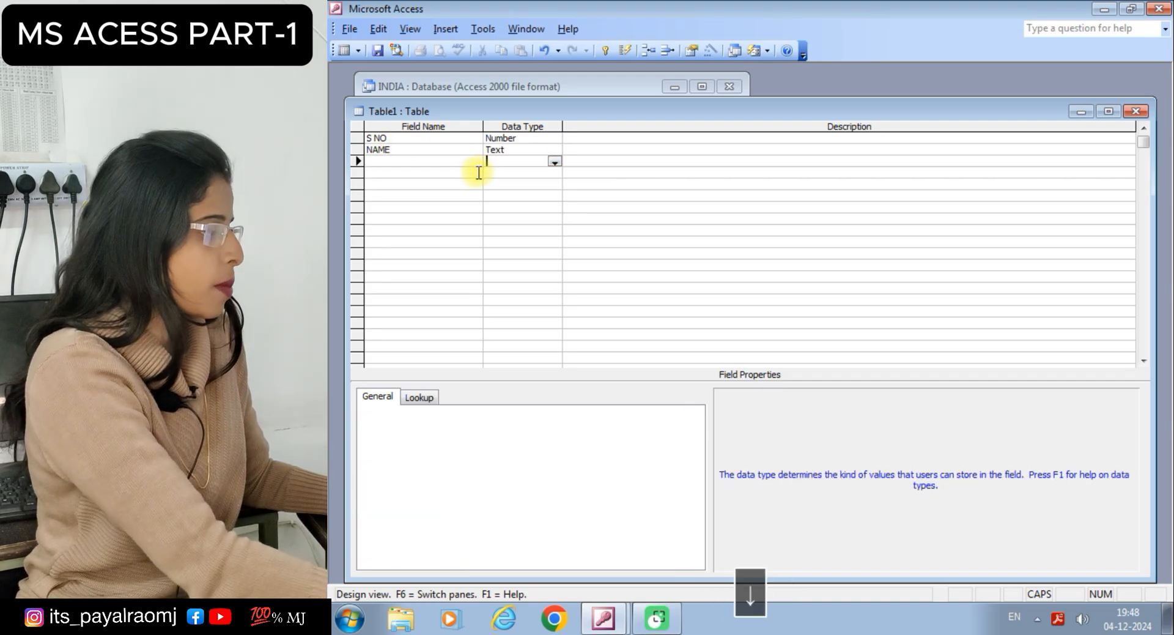
{"action": "key", "text": "Left"}
{"action": "type", "text": "CO"}
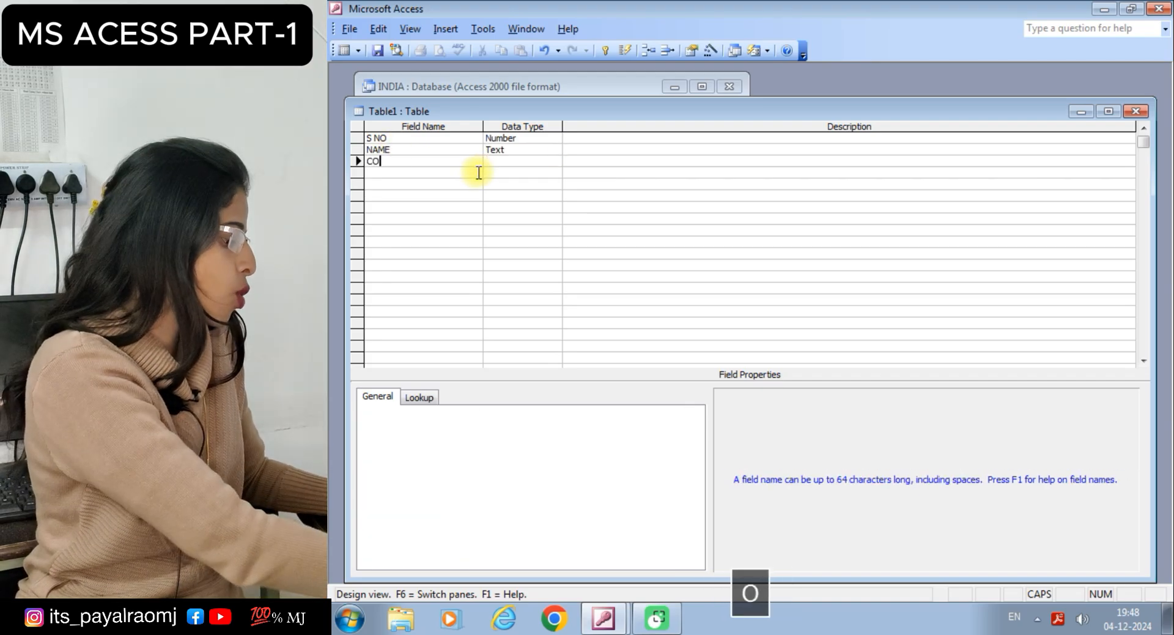
{"action": "type", "text": "URE"}
{"action": "key", "text": "BackSpace"}
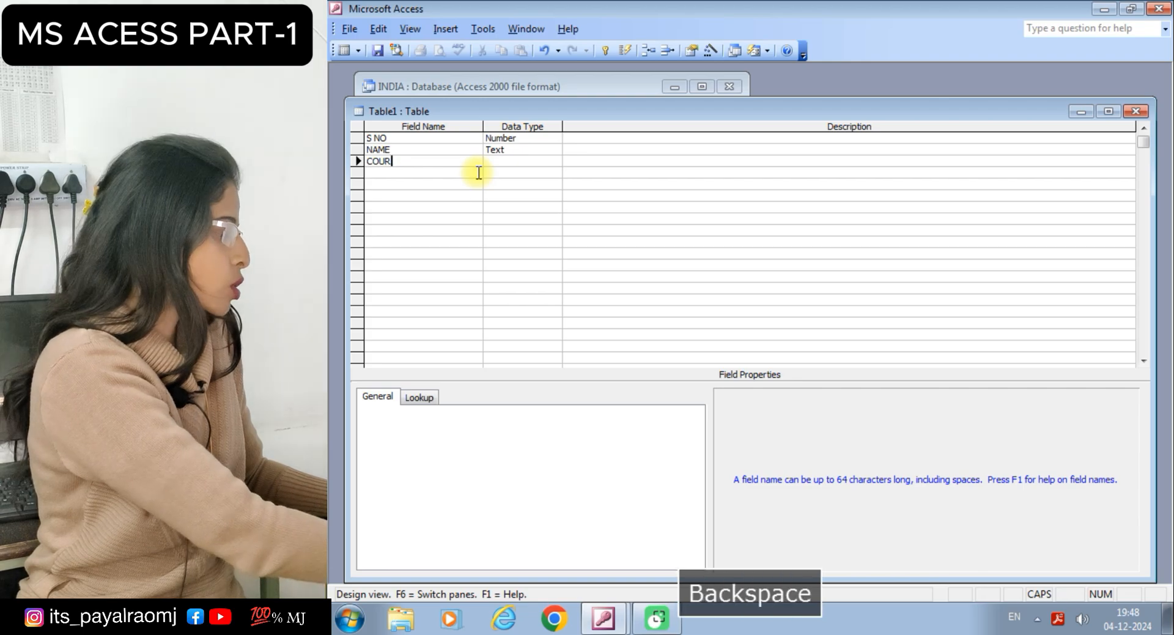
{"action": "type", "text": "SE"}
{"action": "key", "text": "Return"}
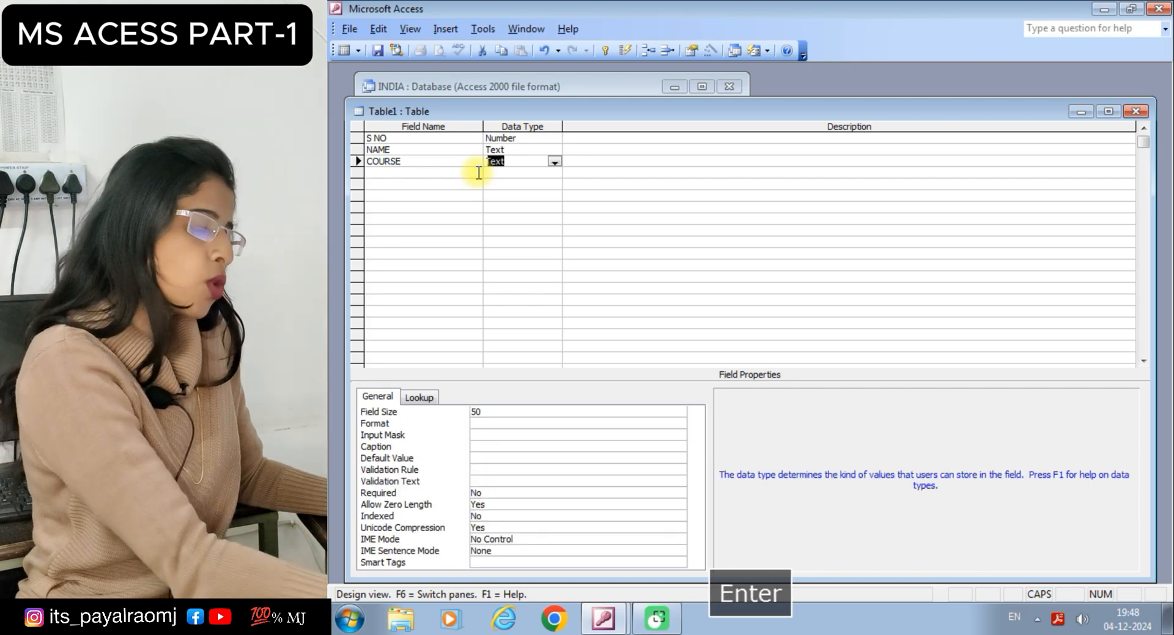
{"action": "key", "text": "Left"}
{"action": "key", "text": "Down"}
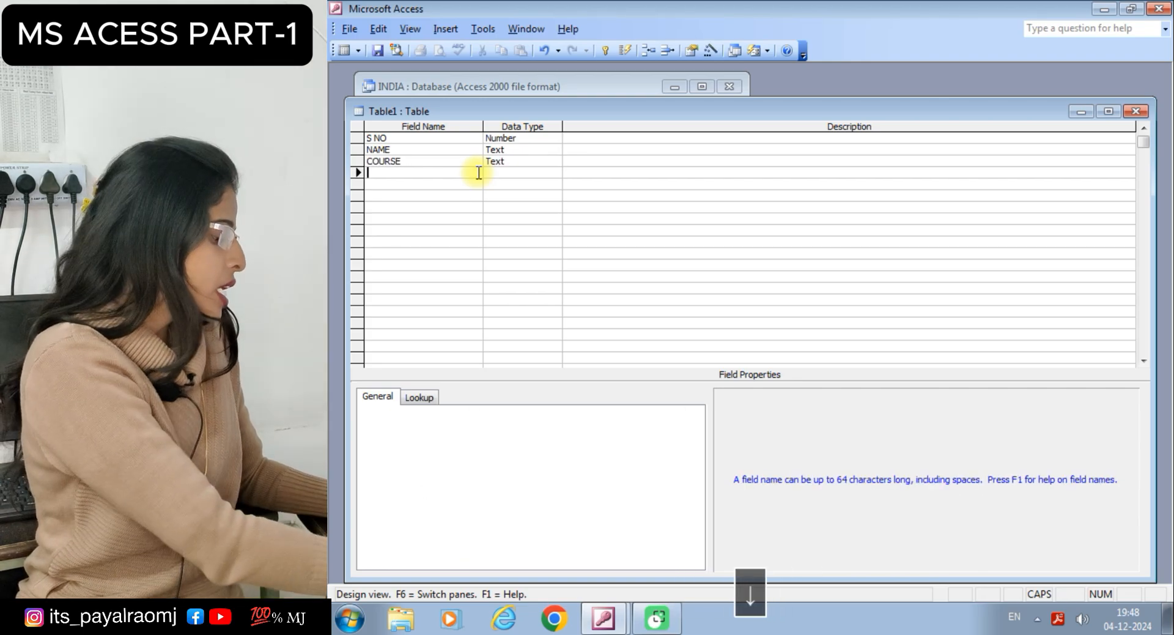
{"action": "type", "text": "FEES"}
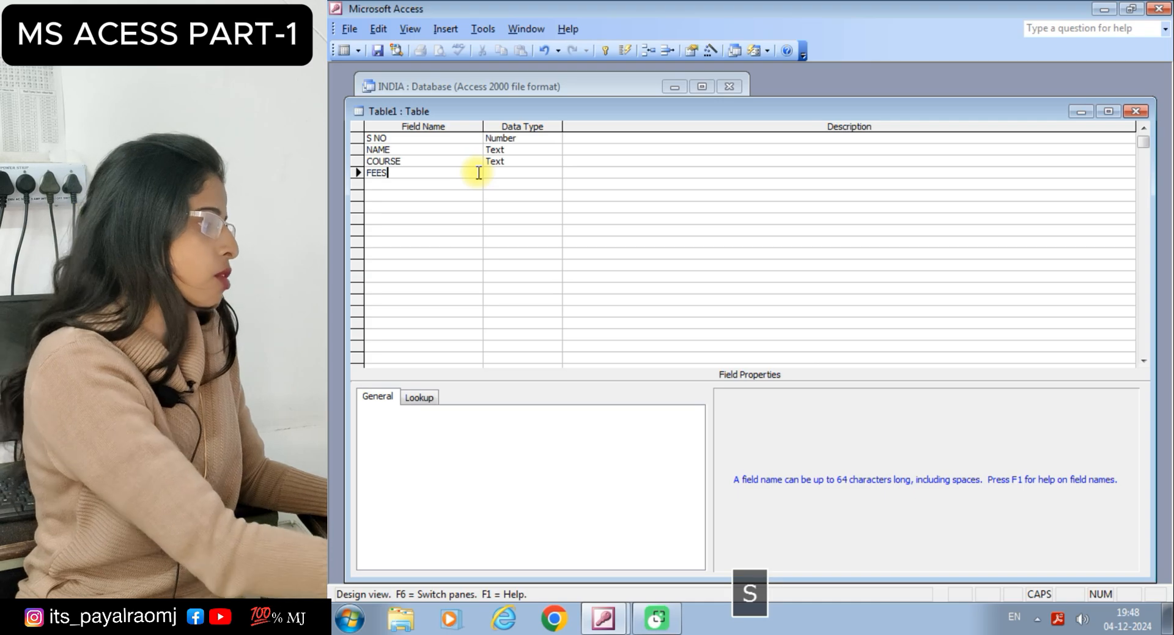
{"action": "key", "text": "Return"}
{"action": "left_click", "coordinate": [555, 174]}
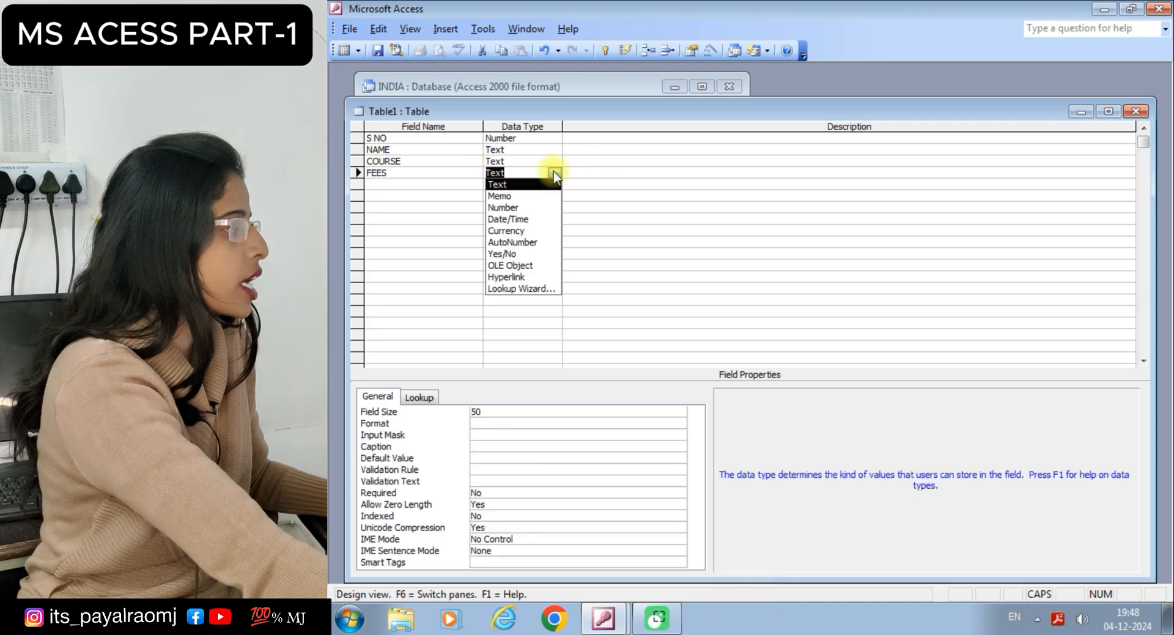
{"action": "left_click", "coordinate": [513, 207]}
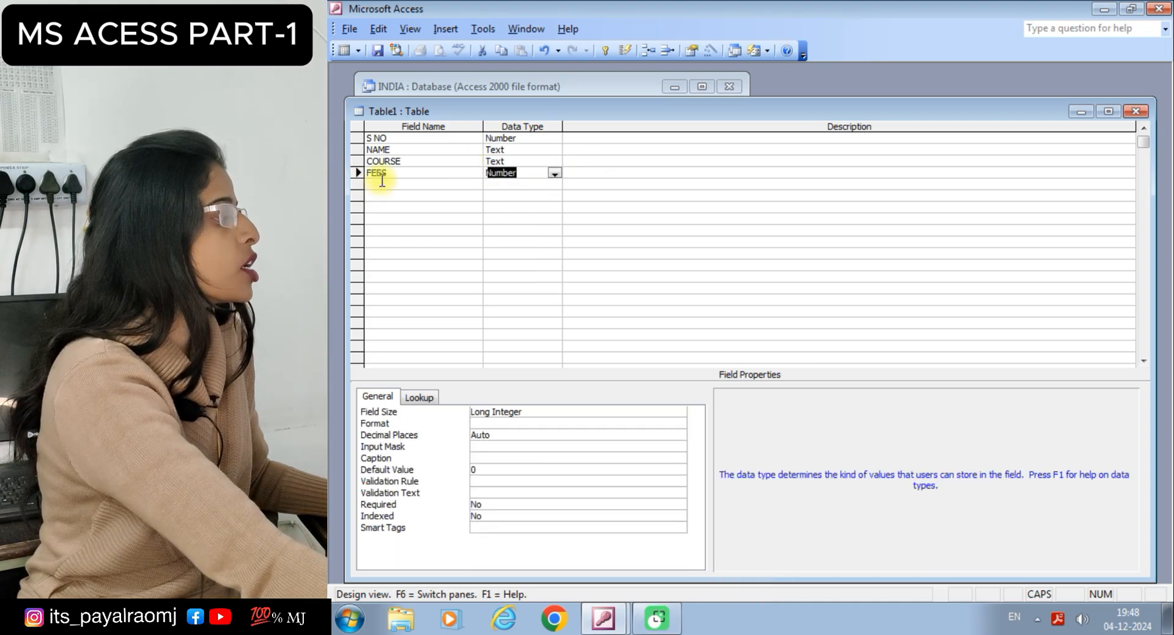
Add CITY as a Text field and close the table design.
{"action": "left_click", "coordinate": [383, 182]}
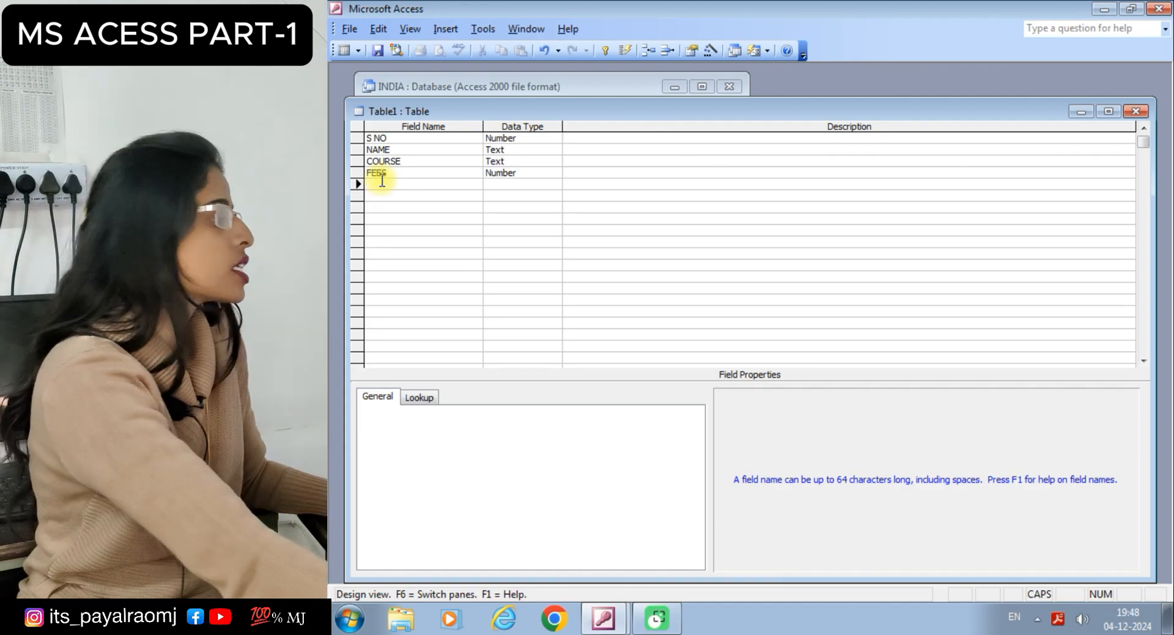
{"action": "type", "text": "C"}
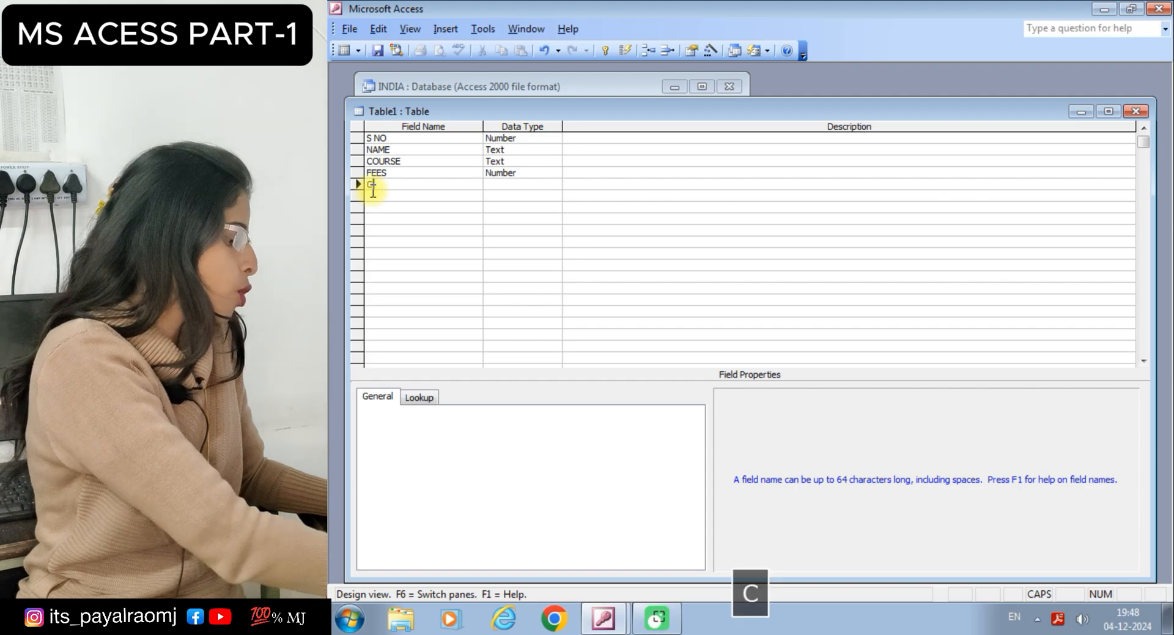
{"action": "type", "text": "ITY"}
{"action": "key", "text": "Return"}
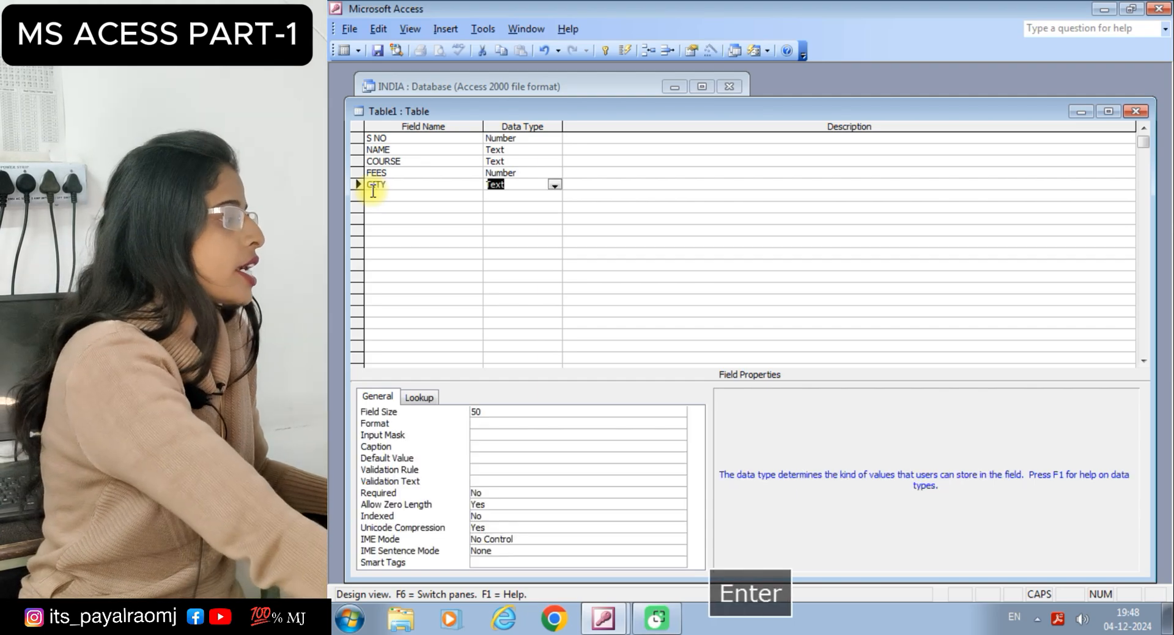
{"action": "left_click", "coordinate": [555, 184]}
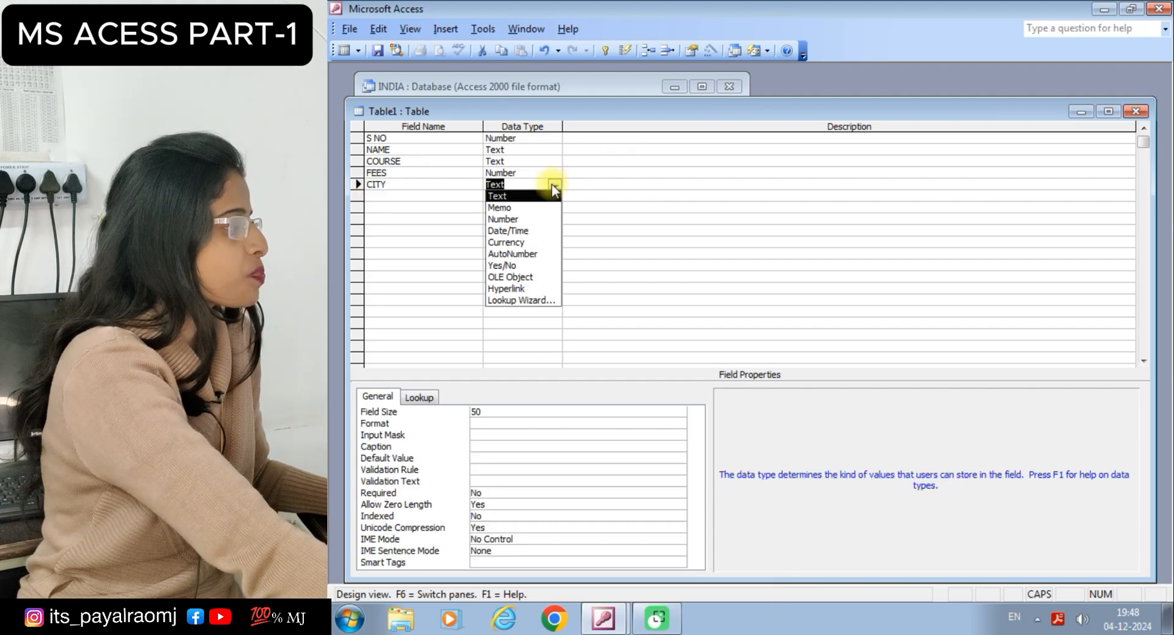
{"action": "left_click", "coordinate": [523, 197]}
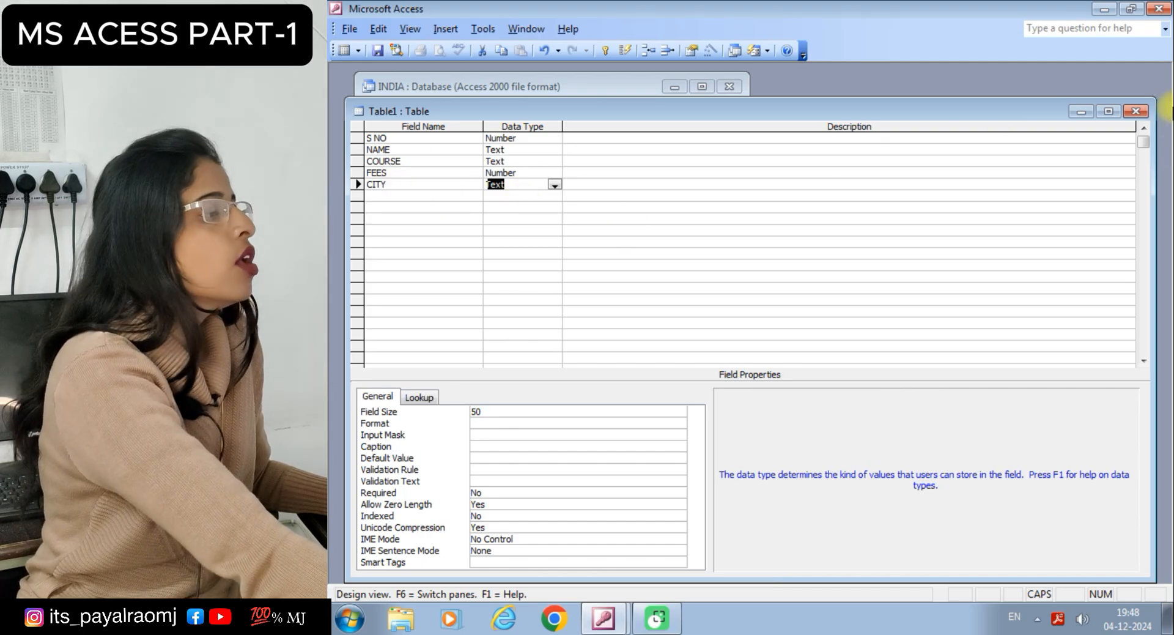
{"action": "left_click", "coordinate": [1135, 111]}
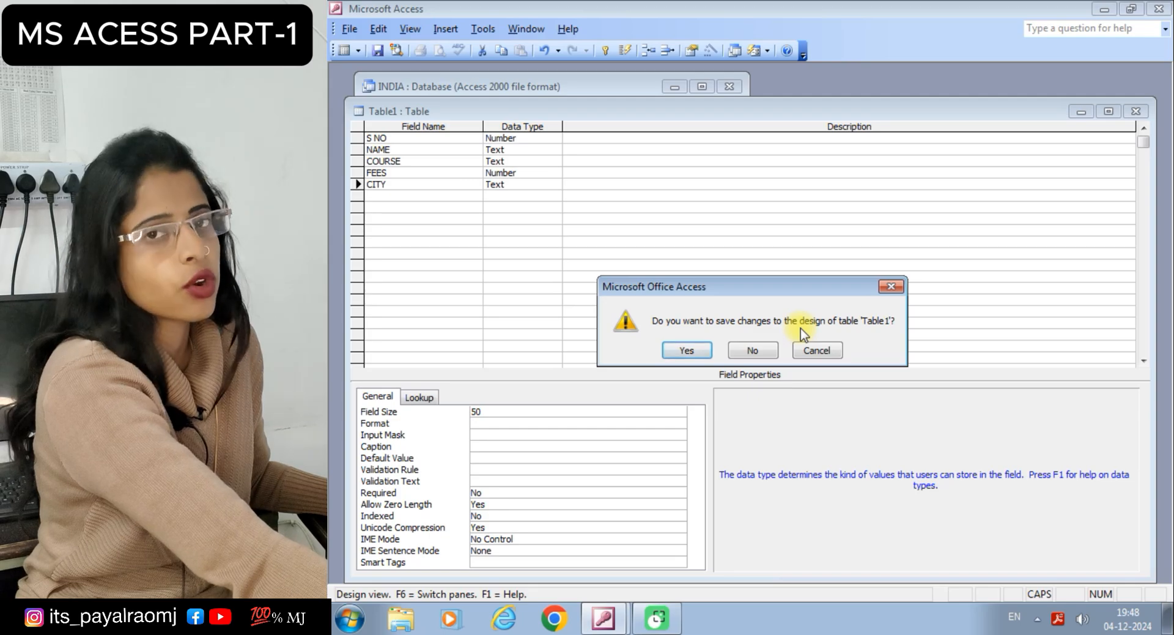
Save the design as Table1 and answer the missing primary key warning.
{"action": "left_click", "coordinate": [697, 349]}
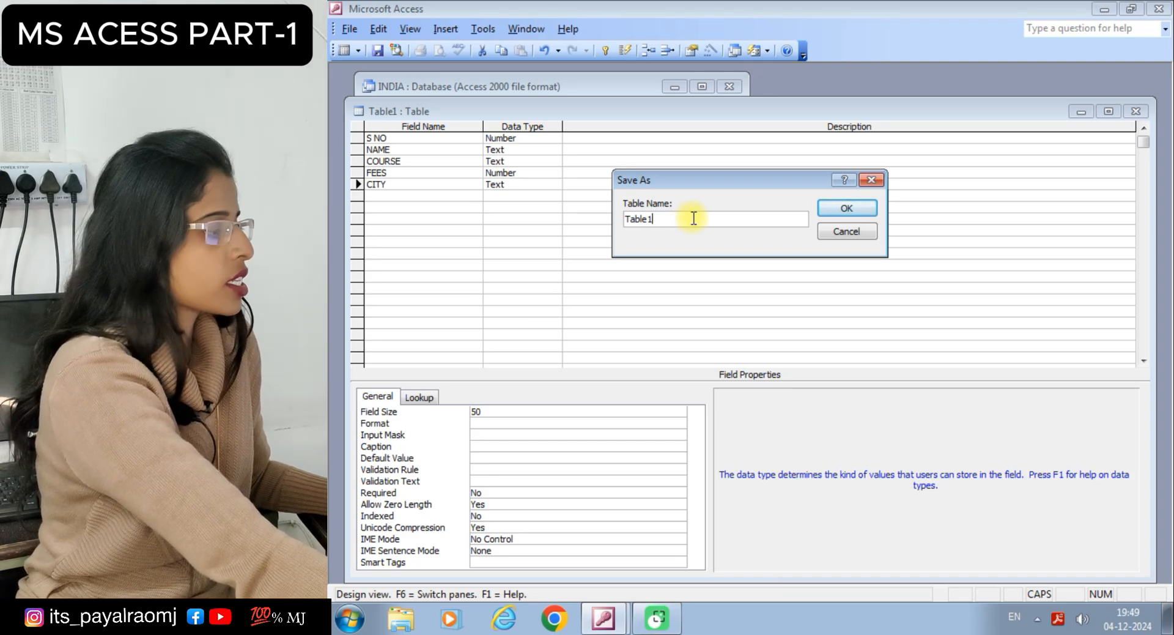
{"action": "left_click", "coordinate": [840, 209]}
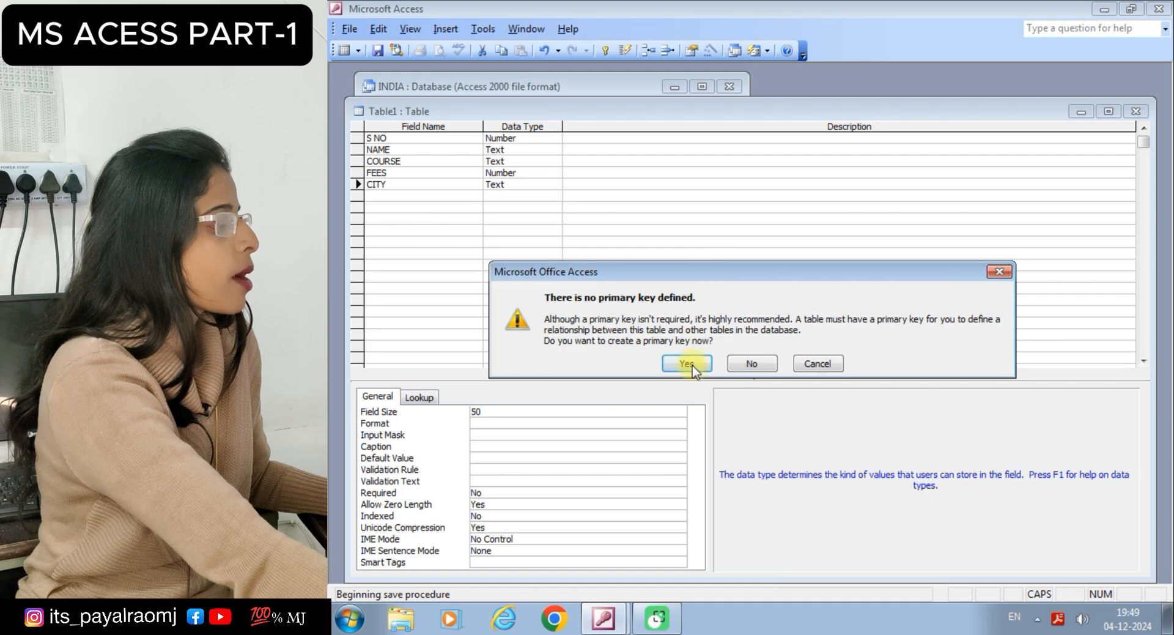
{"action": "left_click", "coordinate": [745, 365]}
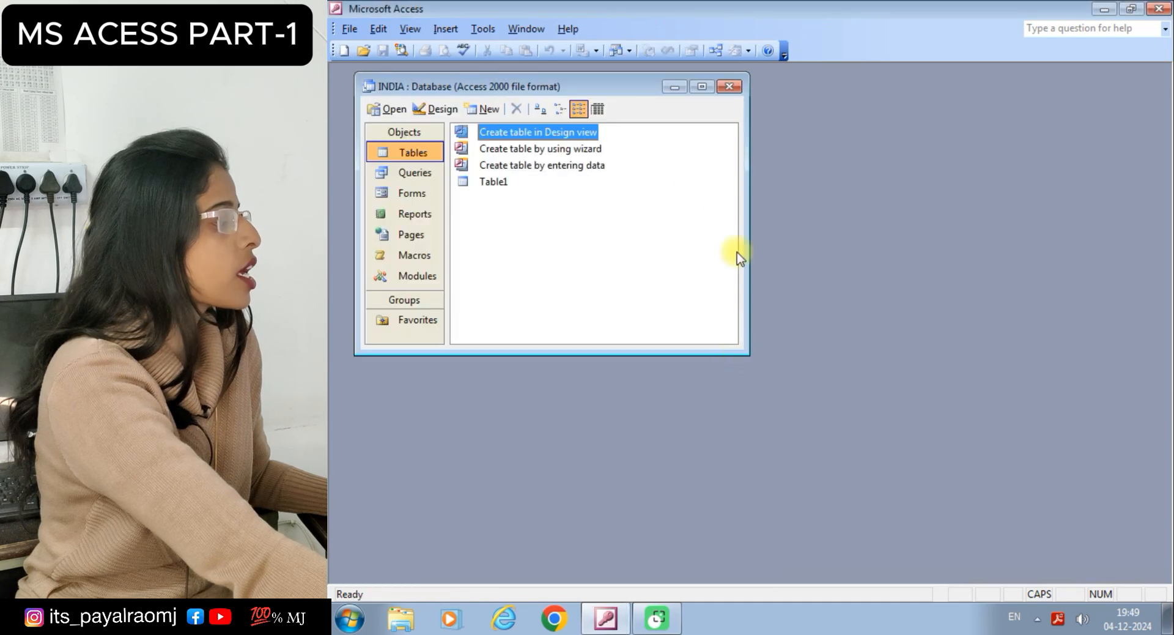
Open Table1's datasheet and enter S NO 1 and the student's name.
{"action": "double_click", "coordinate": [493, 181]}
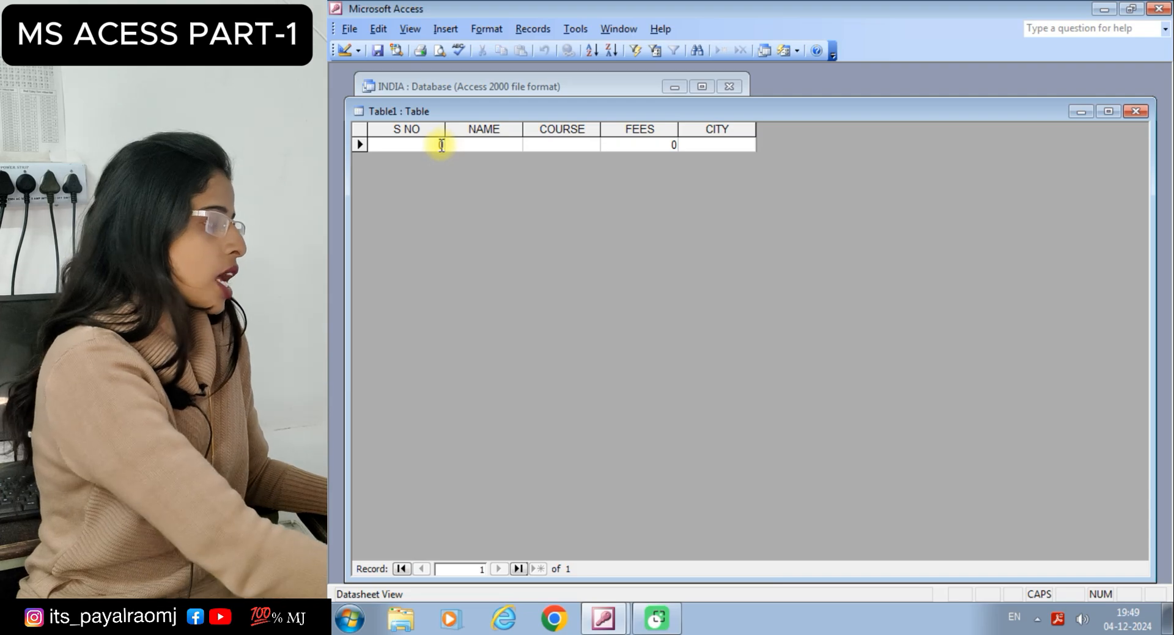
{"action": "key", "text": "BackSpace"}
{"action": "type", "text": "1"}
{"action": "key", "text": "Down"}
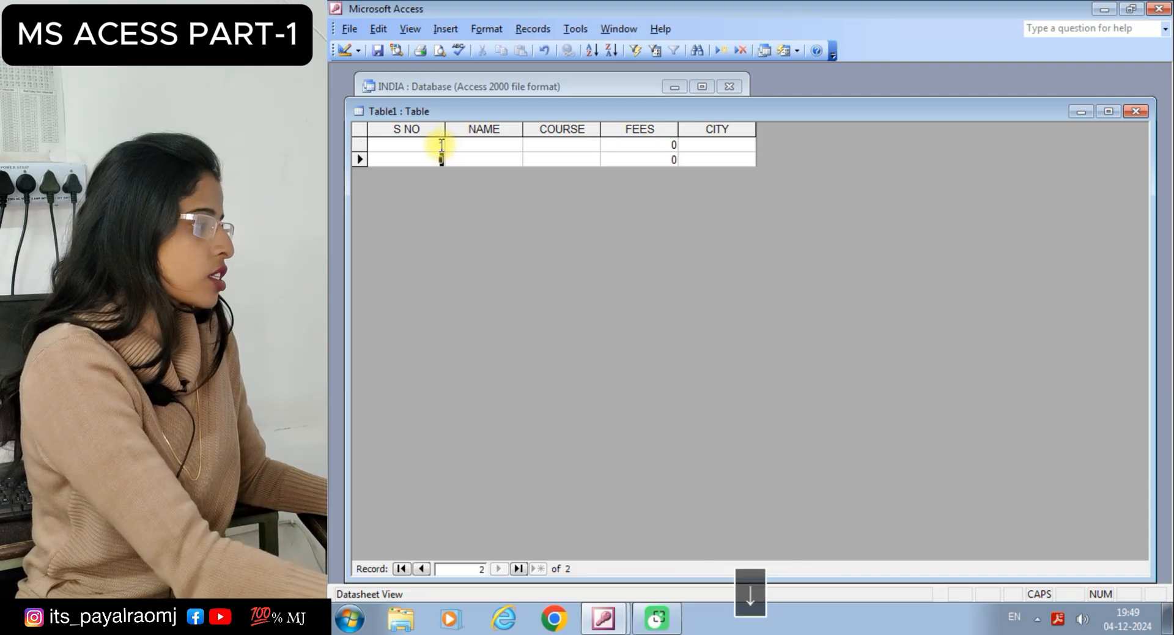
{"action": "key", "text": "Right"}
{"action": "key", "text": "Up"}
{"action": "type", "text": "S"}
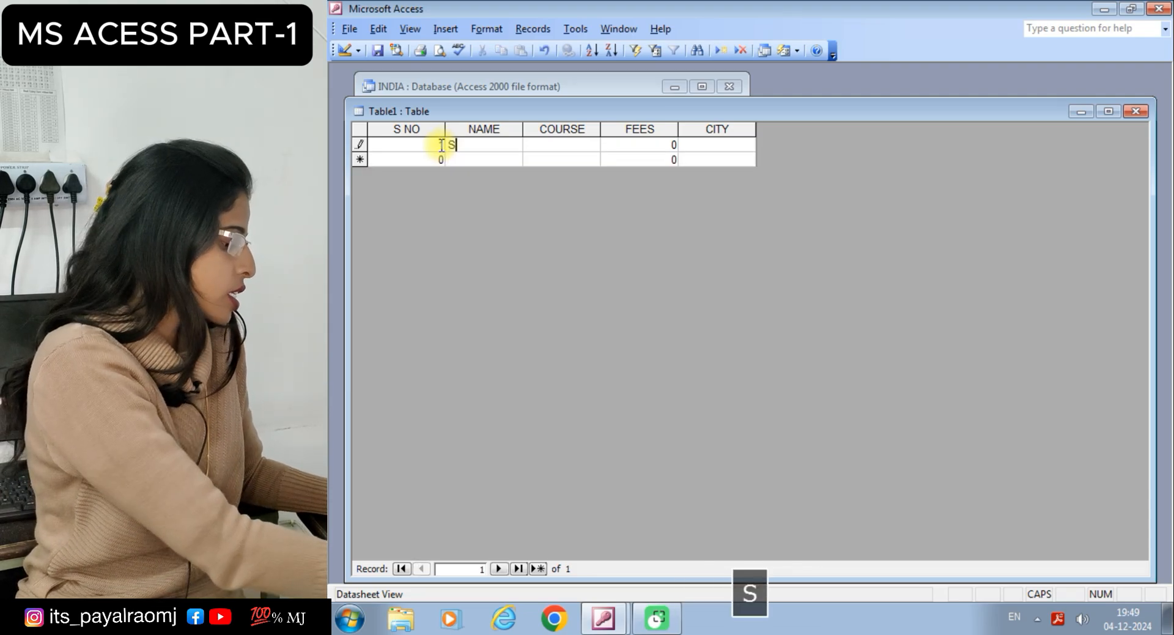
{"action": "key", "text": "BackSpace"}
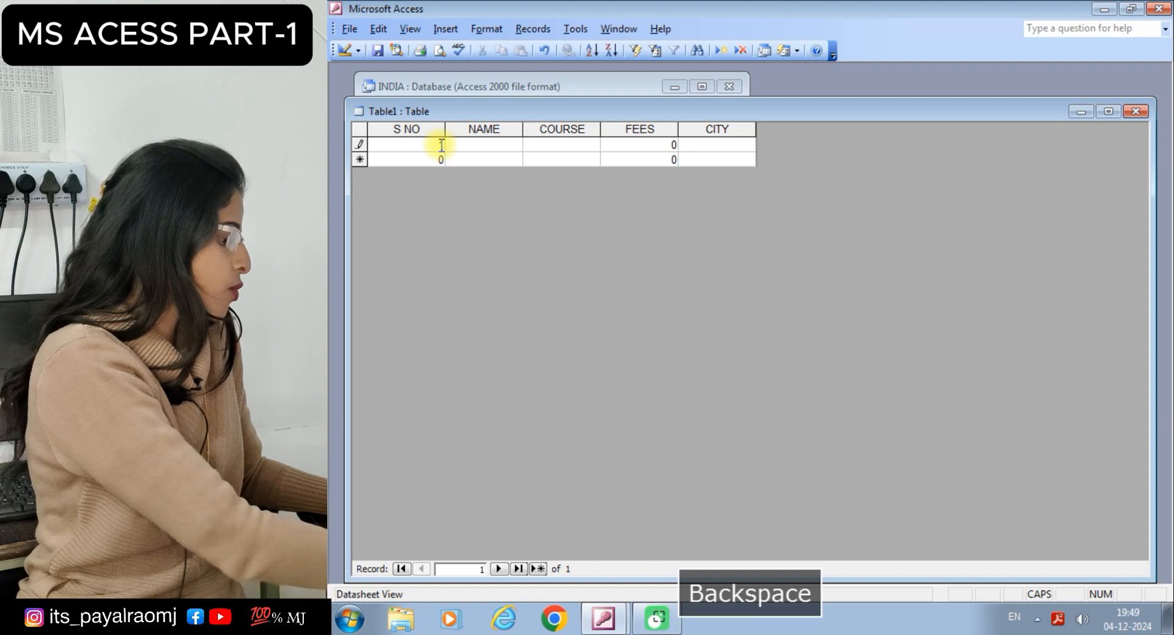
{"action": "type", "text": "RAVI"}
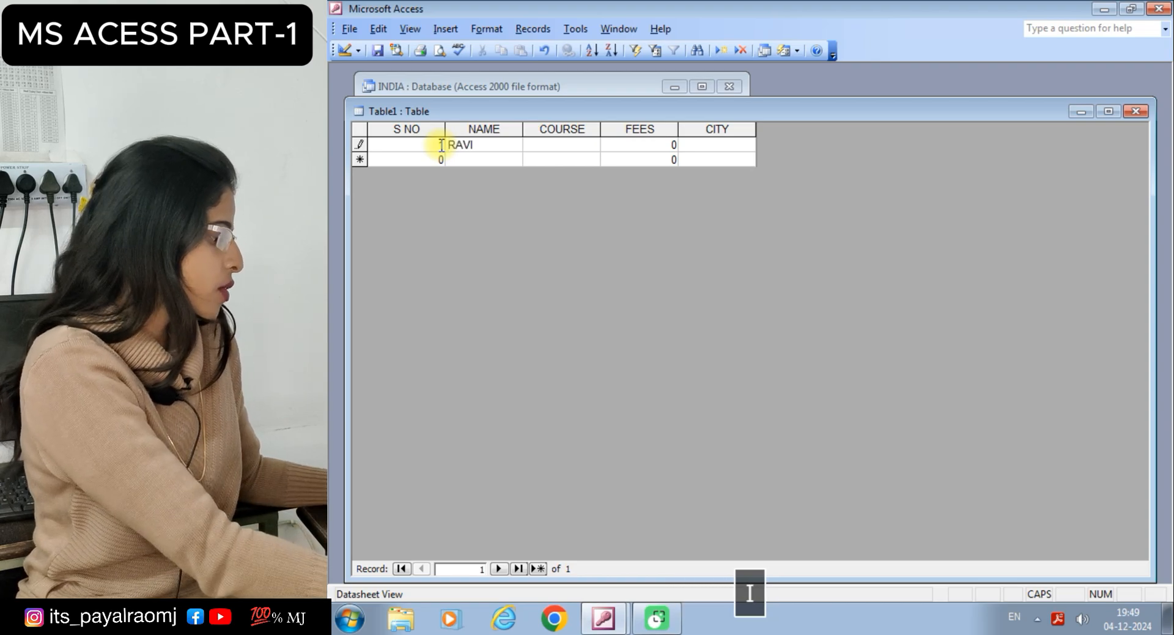
{"action": "type", "text": " SONI"}
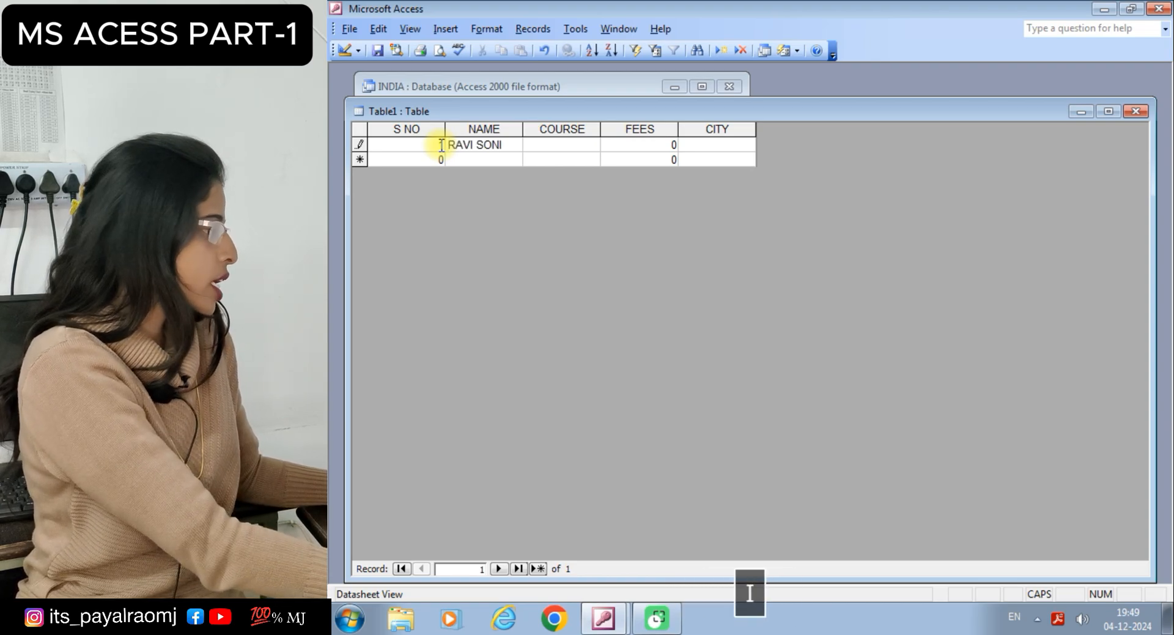
Fill in course DCA, fees 12000 and city MDS to complete the record.
{"action": "key", "text": "Tab"}
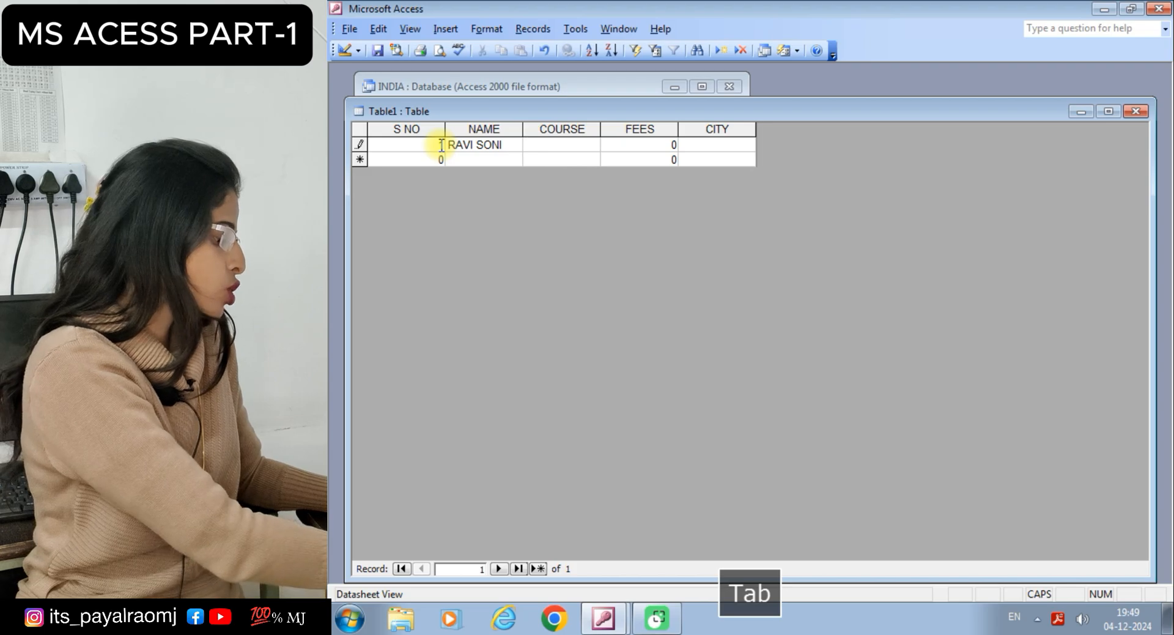
{"action": "type", "text": "DCA"}
{"action": "key", "text": "Tab"}
{"action": "type", "text": "1200"}
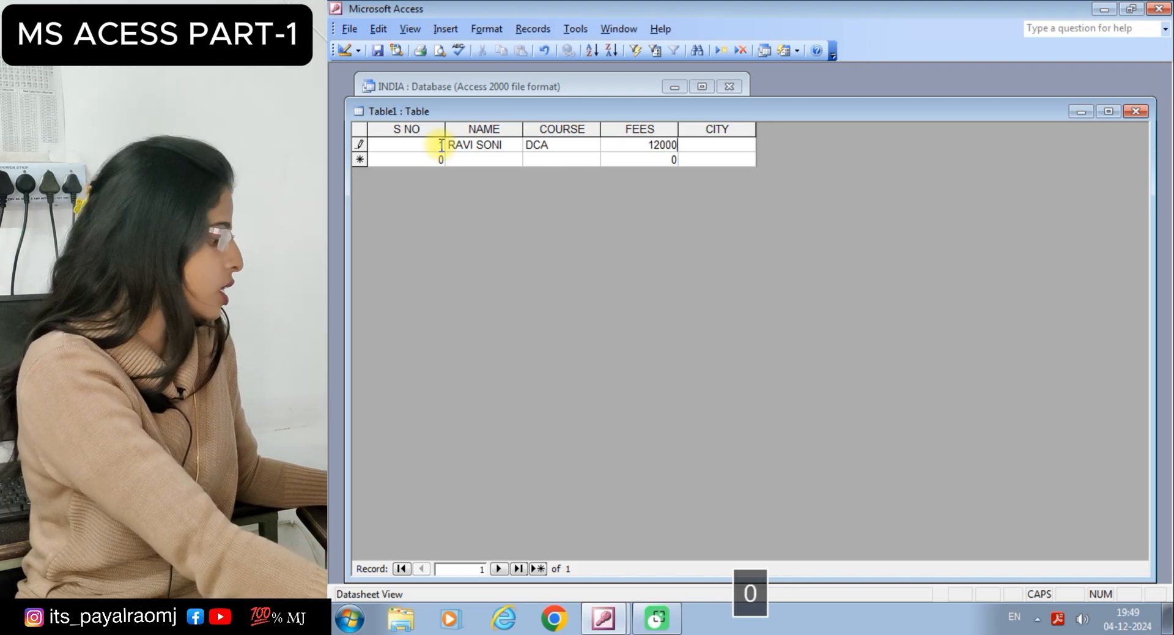
{"action": "key", "text": "Tab"}
{"action": "type", "text": "MDS"}
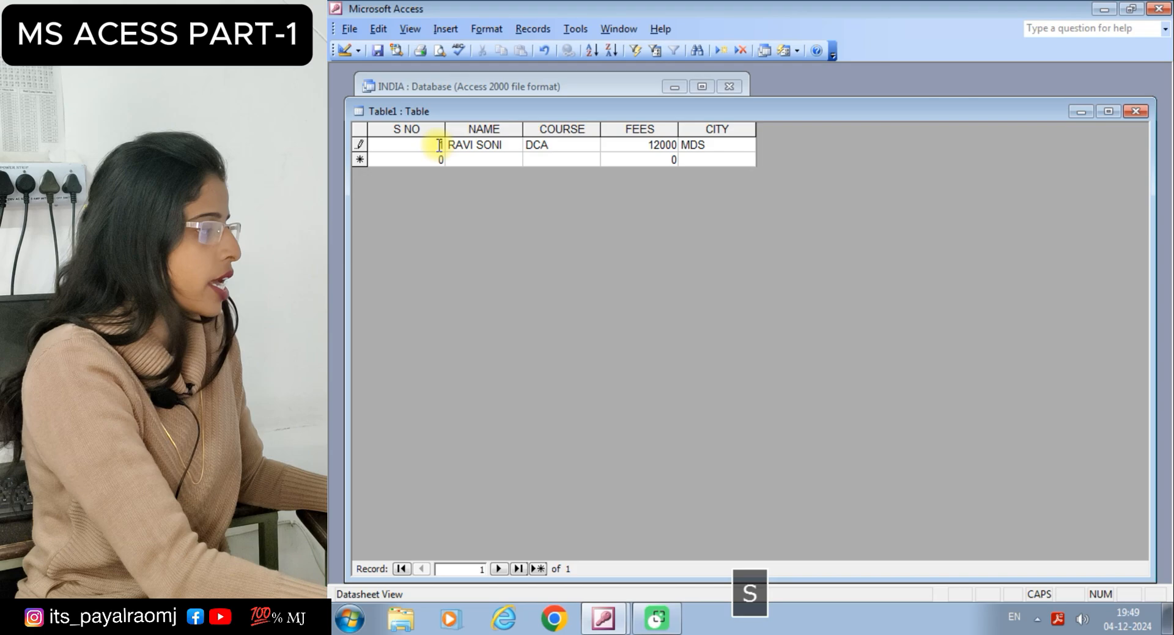
{"action": "key", "text": "Return"}
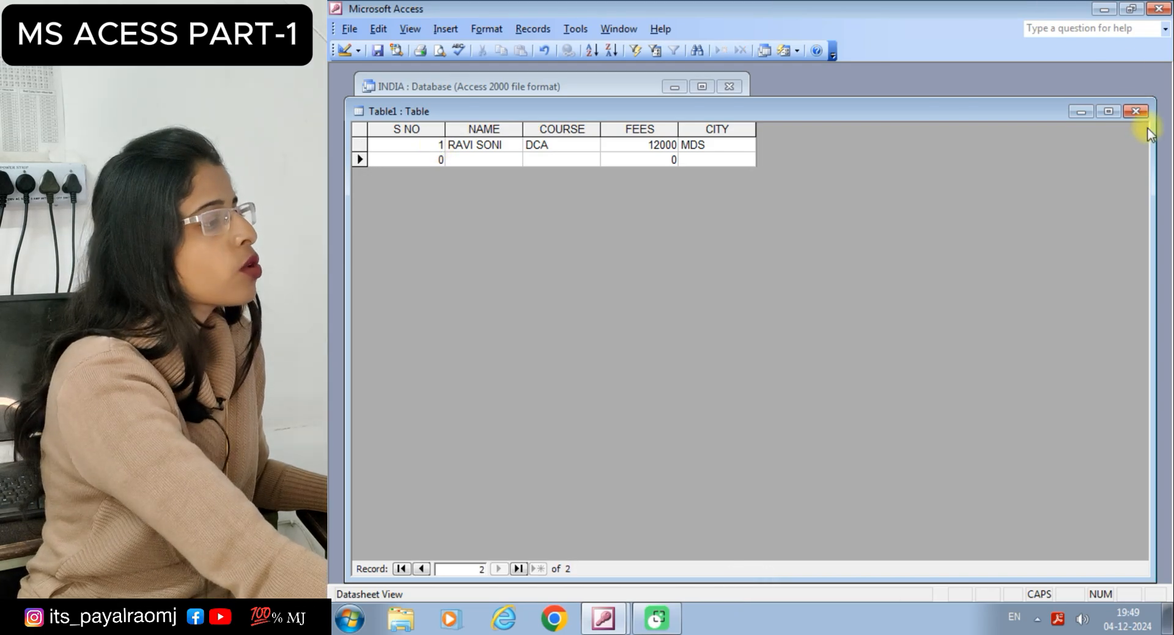
Close the Table1 datasheet and launch the Table Wizard.
{"action": "left_click", "coordinate": [1135, 110]}
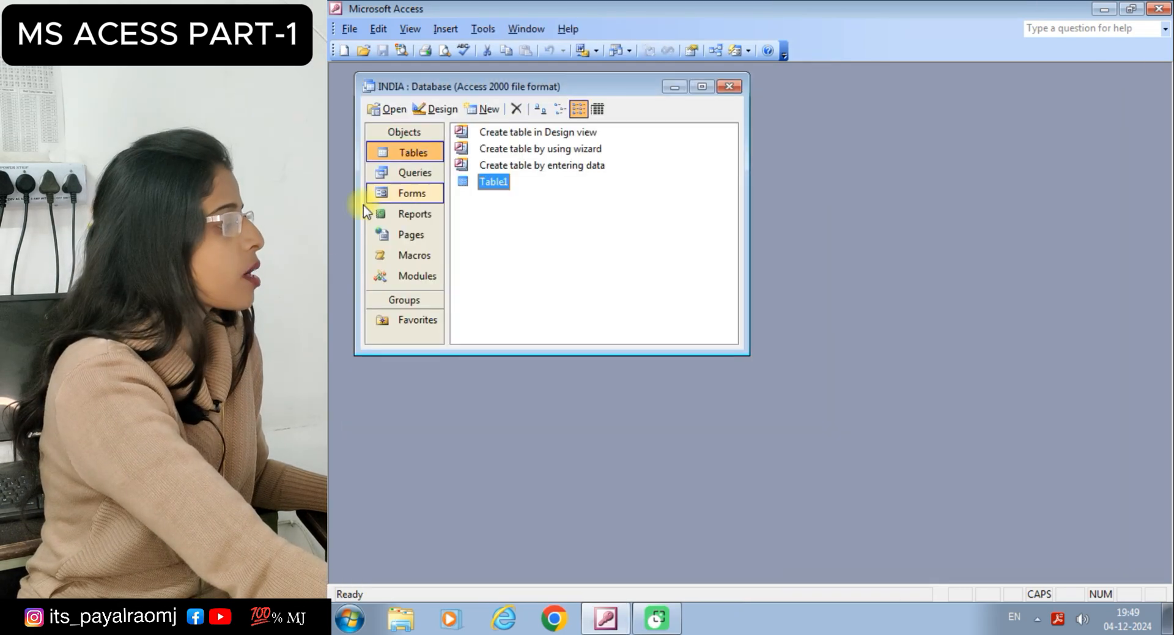
{"action": "double_click", "coordinate": [519, 150]}
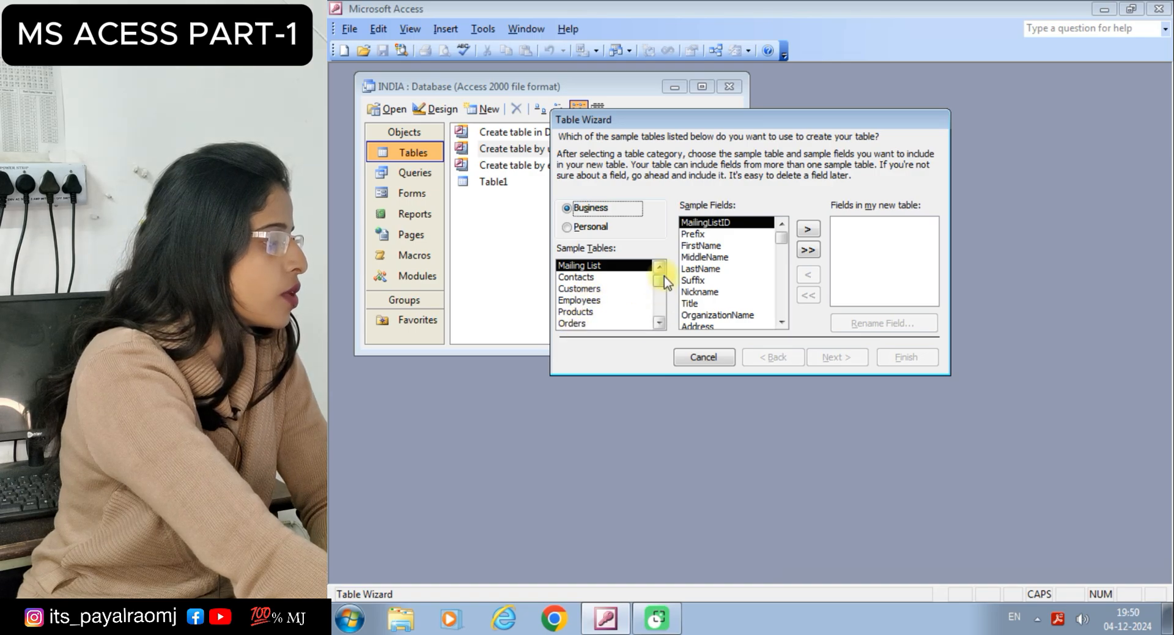
Switch the wizard to Personal sample tables, trying all fields then removing them again.
{"action": "left_click_drag", "start_coordinate": [664, 281], "coordinate": [717, 243]}
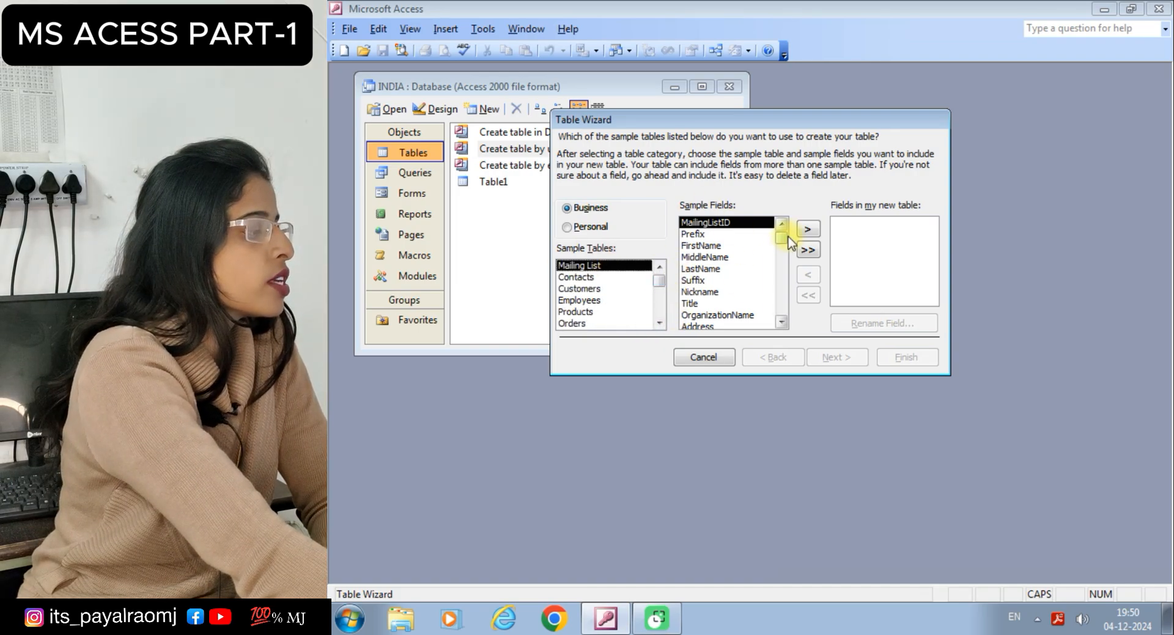
{"action": "mouse_move", "coordinate": [790, 243]}
{"action": "left_mouse_down"}
{"action": "mouse_move", "coordinate": [775, 309]}
{"action": "mouse_move", "coordinate": [783, 234]}
{"action": "left_mouse_up"}
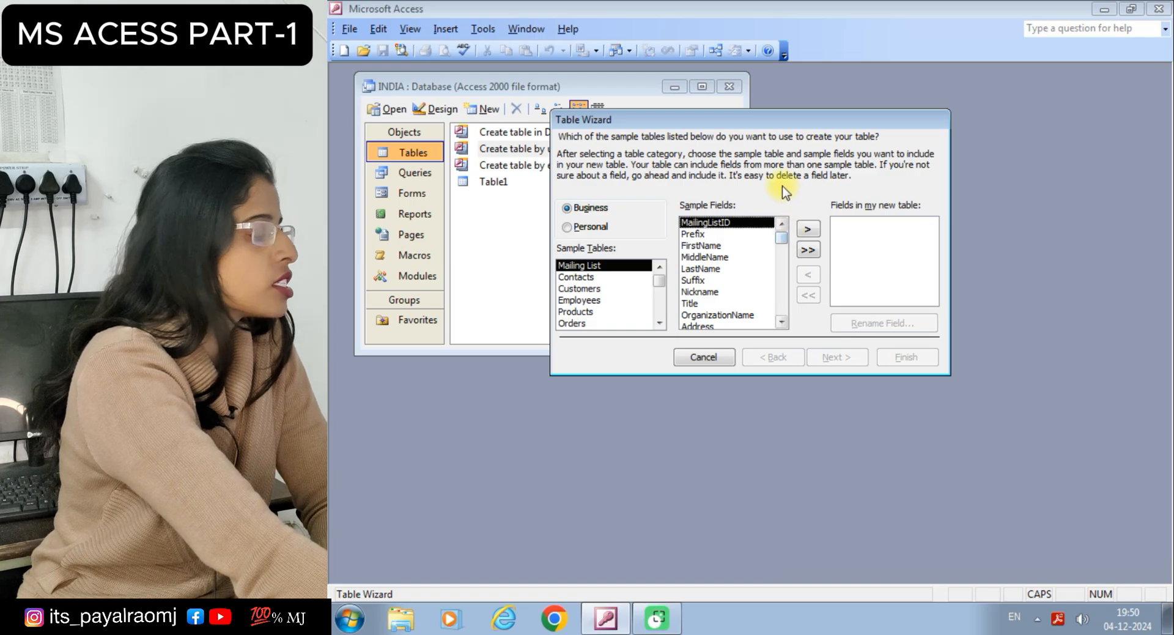
{"action": "left_click", "coordinate": [591, 227]}
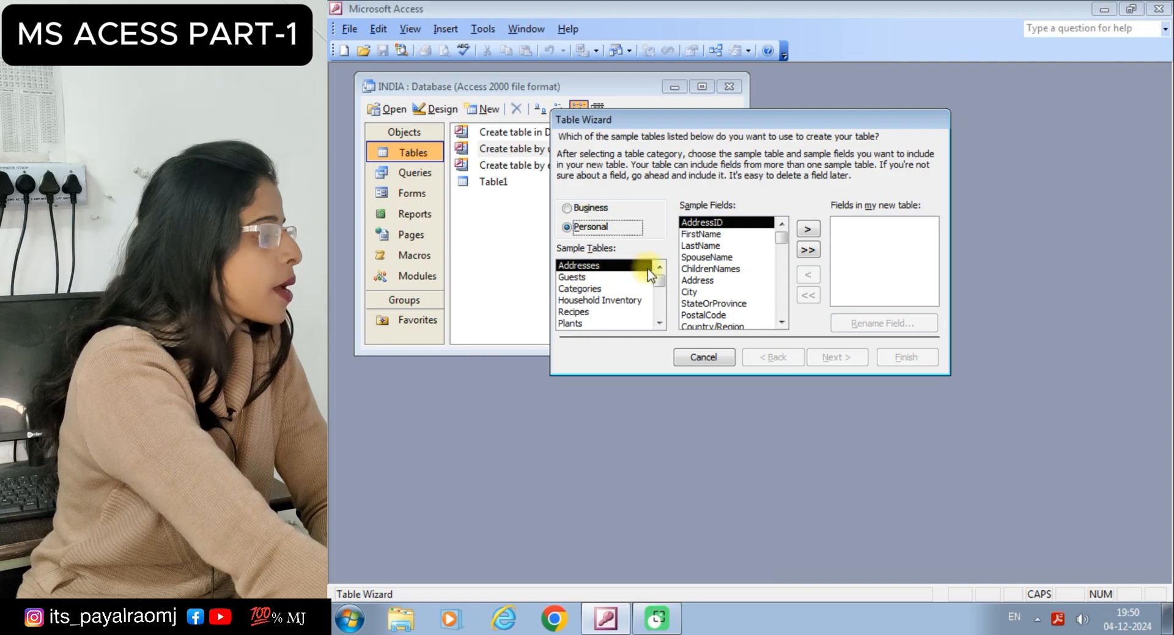
{"action": "left_click", "coordinate": [781, 244]}
{"action": "left_click_drag", "start_coordinate": [778, 237], "coordinate": [804, 206]}
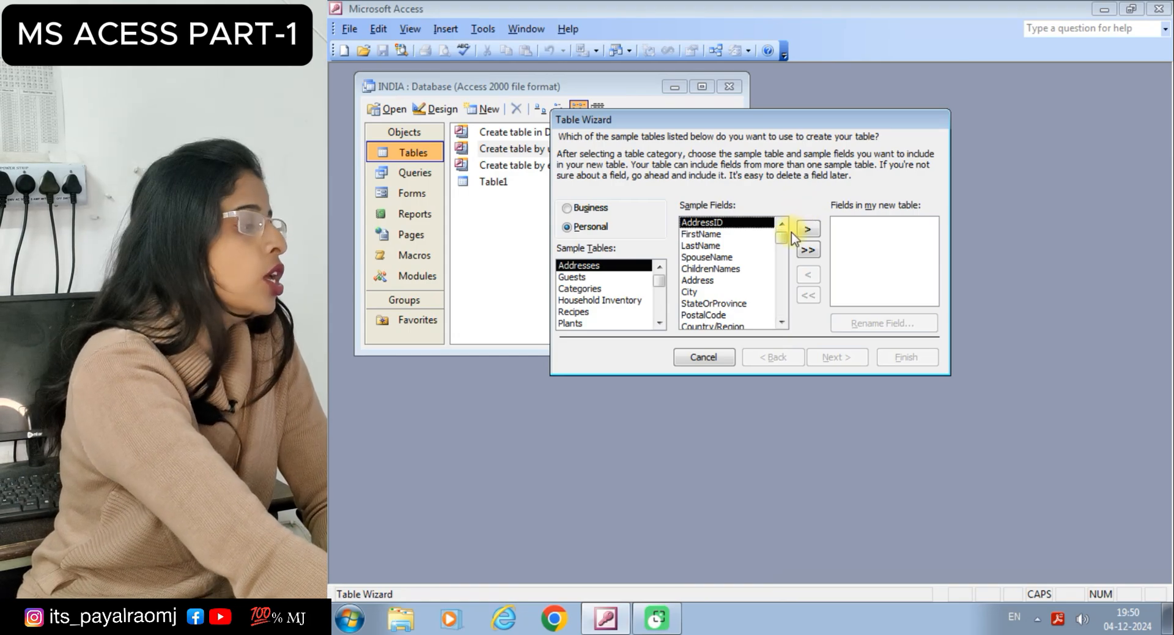
{"action": "left_click", "coordinate": [807, 250]}
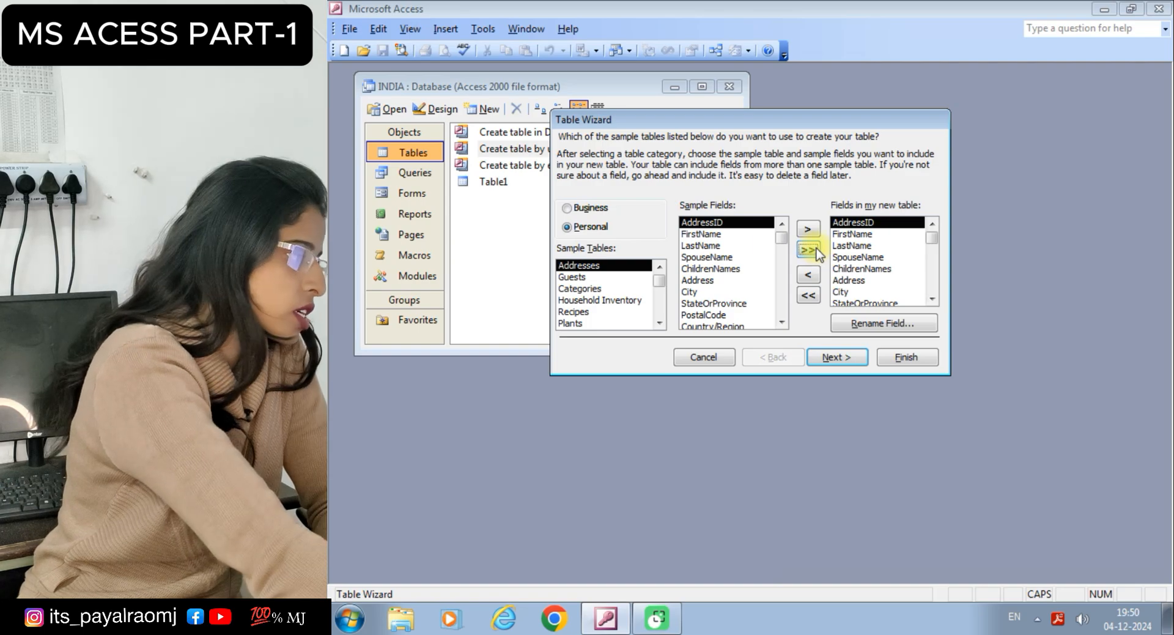
{"action": "mouse_move", "coordinate": [931, 241]}
{"action": "left_mouse_down"}
{"action": "mouse_move", "coordinate": [927, 302]}
{"action": "mouse_move", "coordinate": [924, 223]}
{"action": "left_mouse_up"}
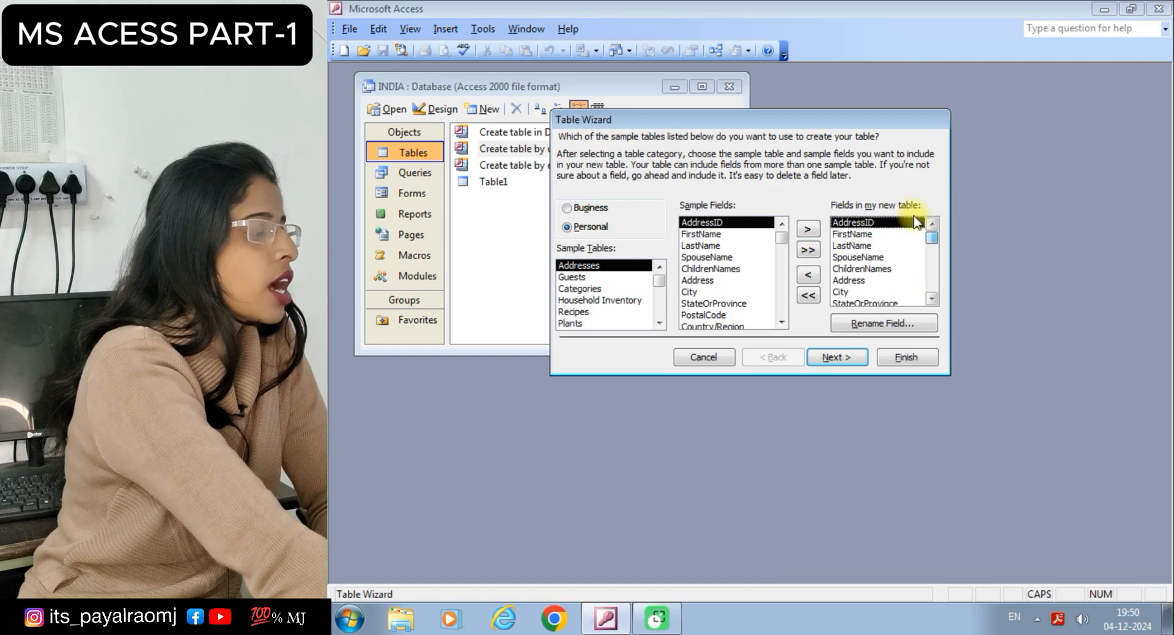
{"action": "left_click", "coordinate": [817, 295]}
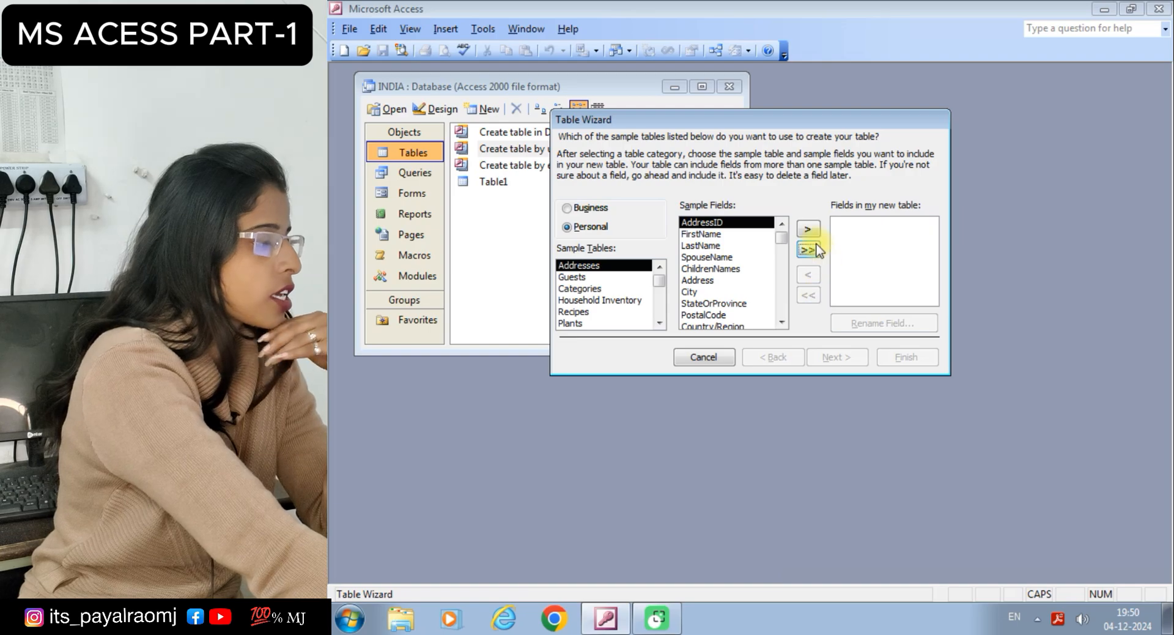
Add AddressID, FirstName, LastName, City and WorkPhone, then proceed to naming the table.
{"action": "left_click", "coordinate": [806, 230]}
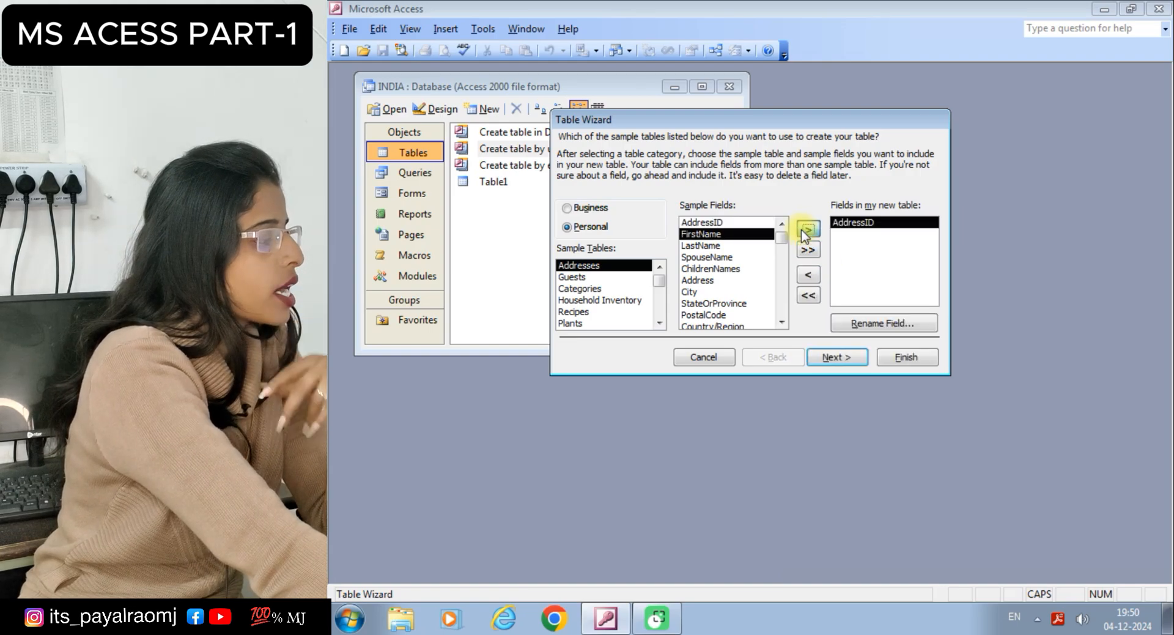
{"action": "left_click", "coordinate": [806, 230]}
{"action": "left_click", "coordinate": [806, 230]}
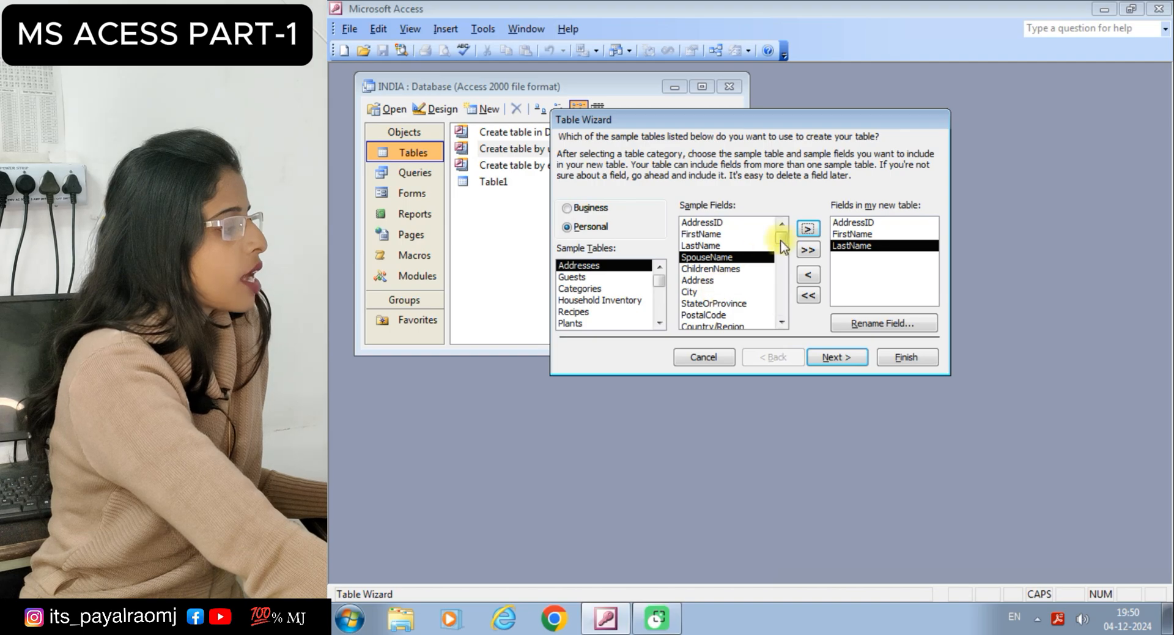
{"action": "left_click", "coordinate": [689, 292]}
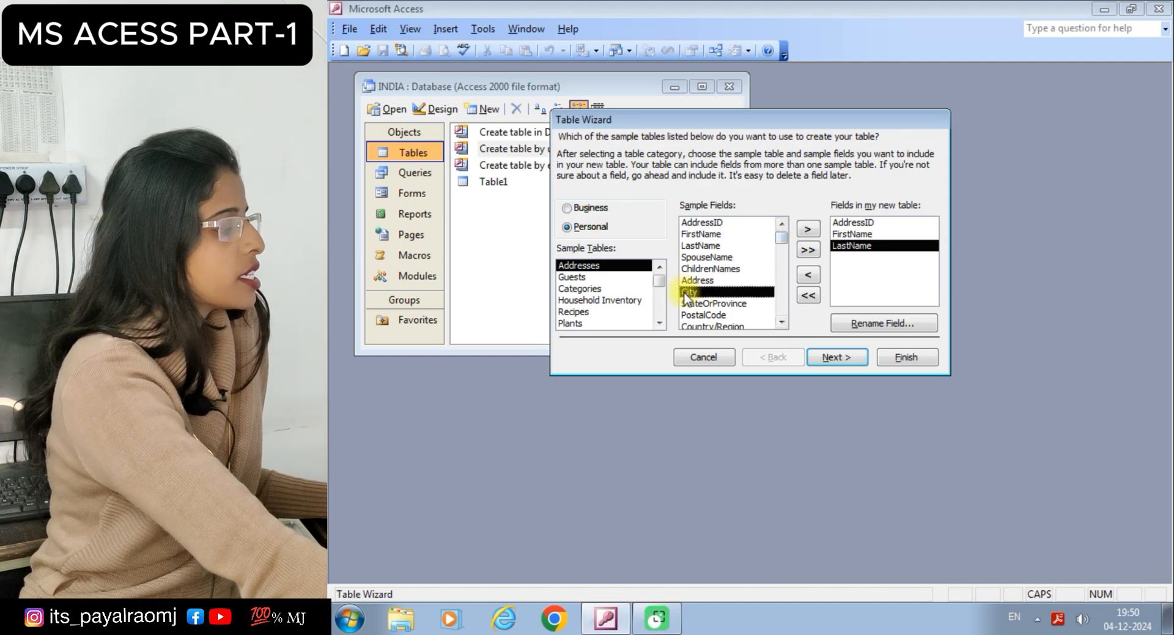
{"action": "left_click", "coordinate": [807, 229]}
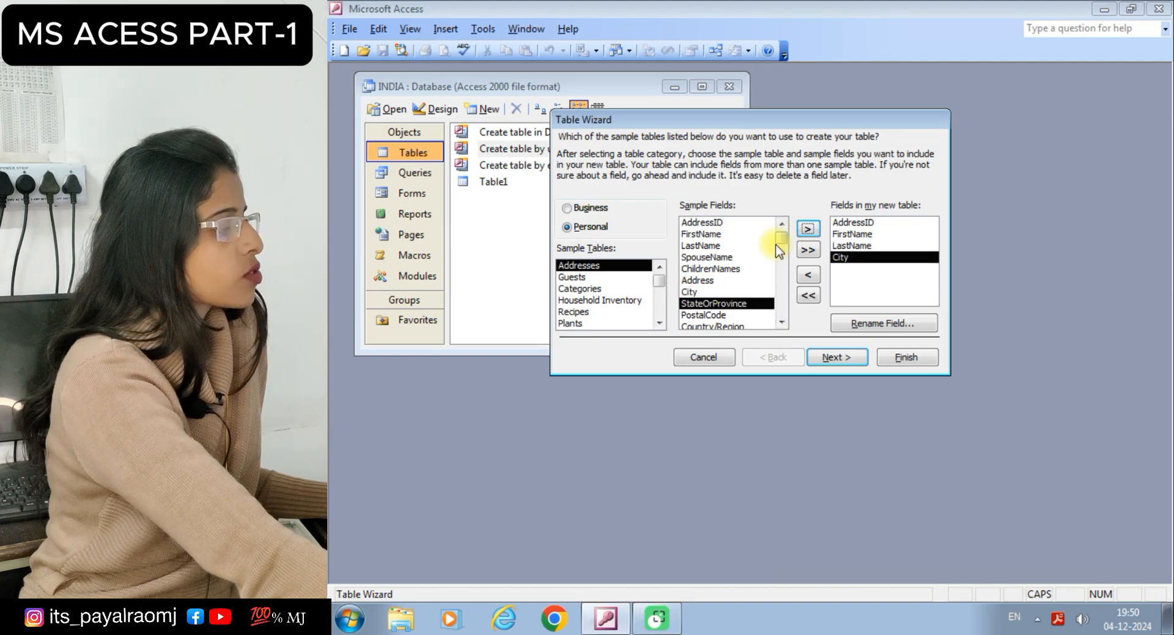
{"action": "left_click_drag", "start_coordinate": [774, 237], "coordinate": [777, 272]}
{"action": "left_click", "coordinate": [709, 292]}
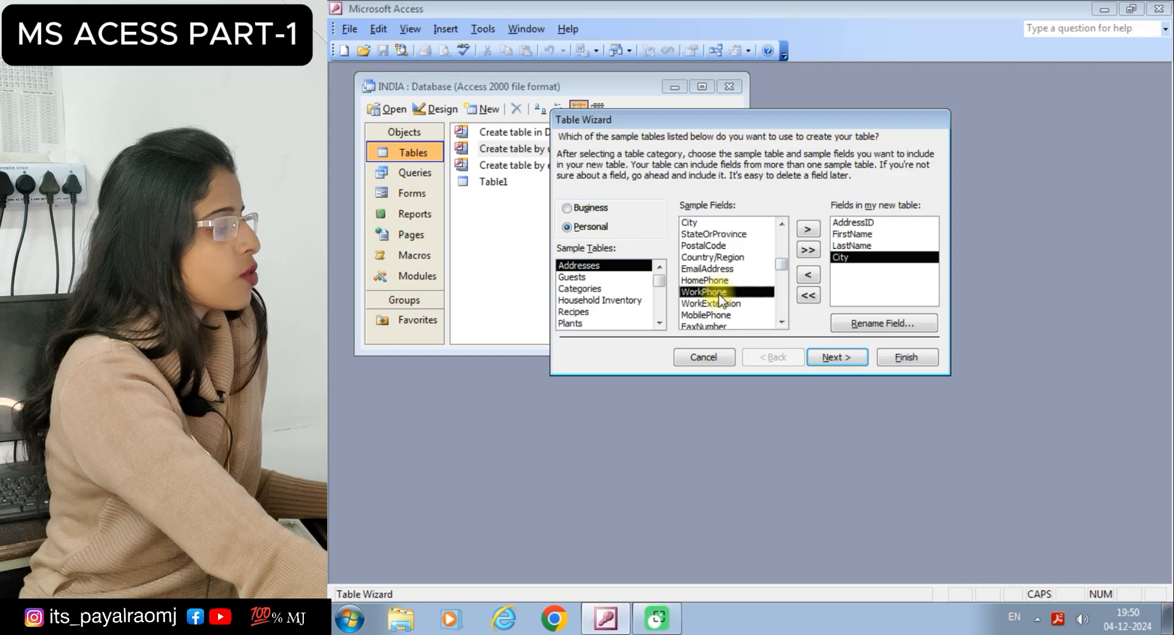
{"action": "left_click", "coordinate": [807, 231]}
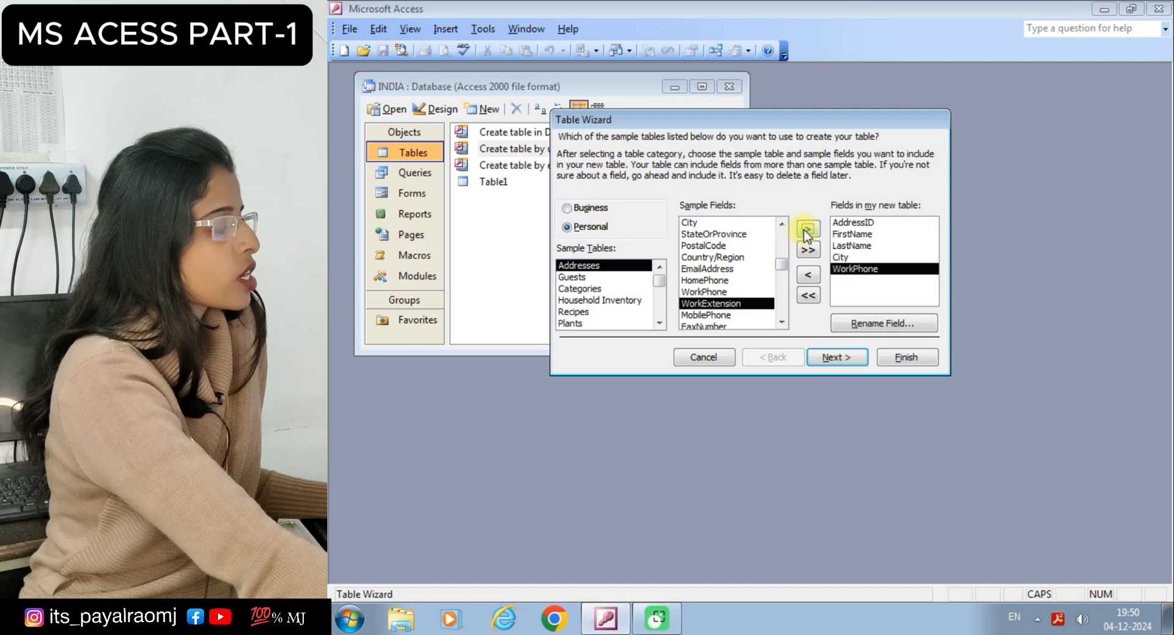
{"action": "left_click", "coordinate": [837, 357]}
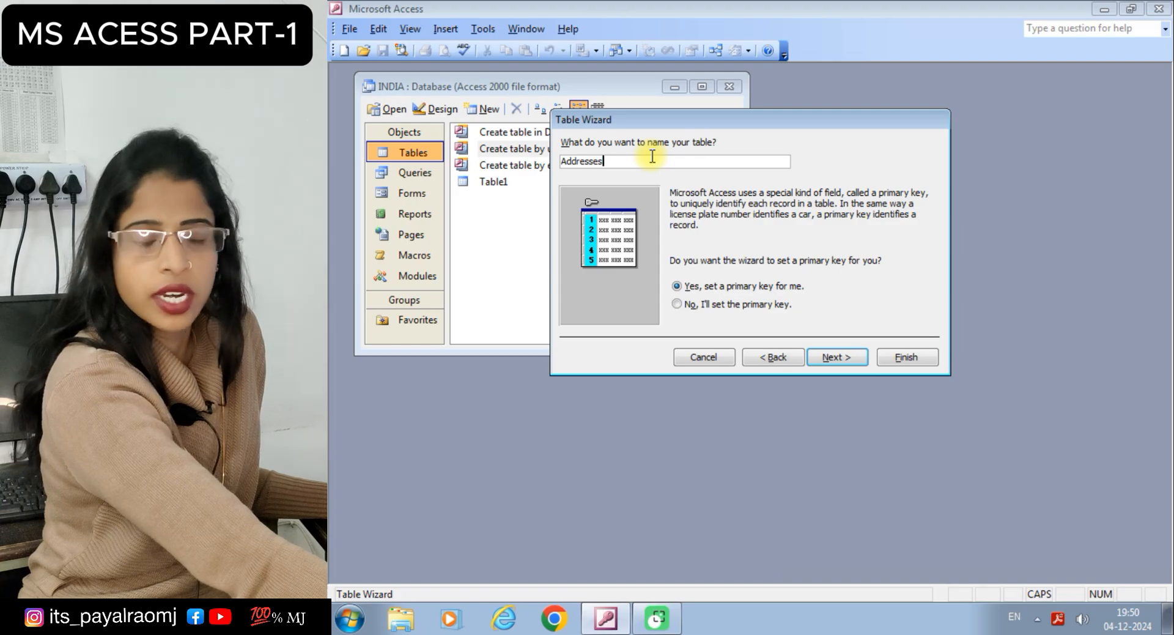
Accept the name Addresses with an automatic primary key and finish the wizard.
{"action": "left_click", "coordinate": [835, 357]}
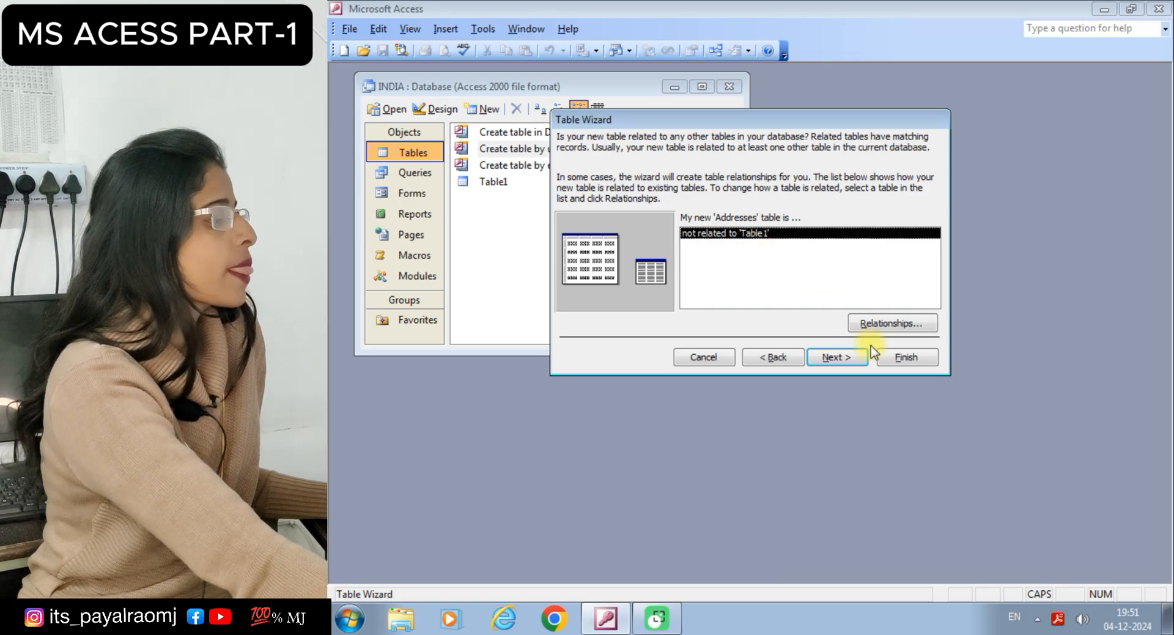
{"action": "left_click", "coordinate": [890, 357]}
{"action": "left_click", "coordinate": [889, 359]}
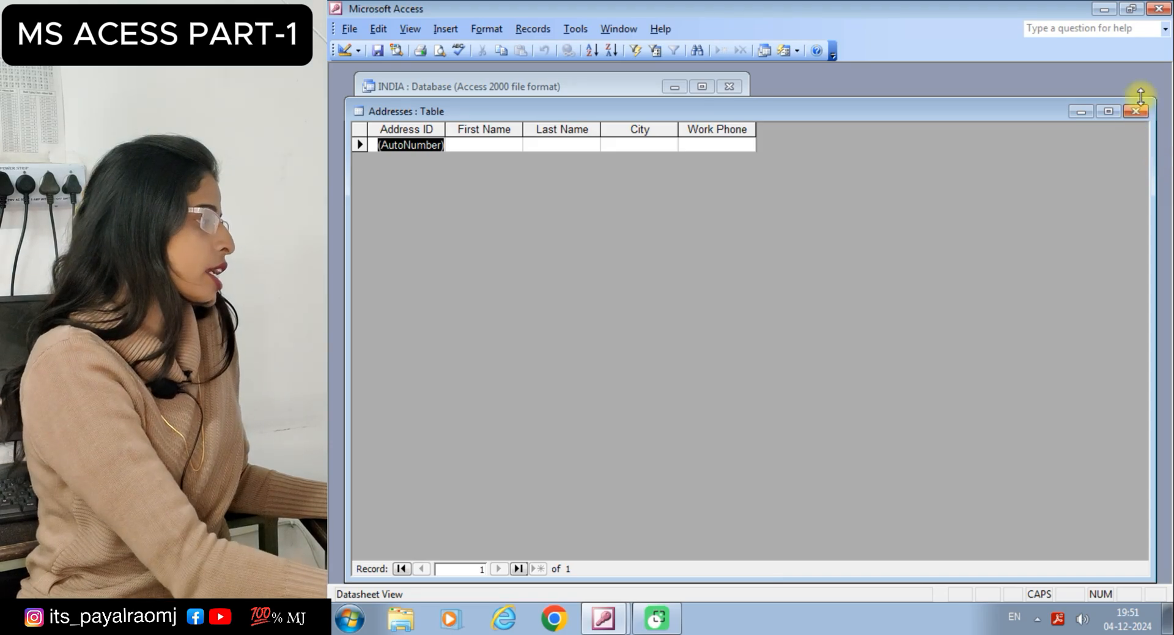
Enter the contact's first and last names in separate cells of the first Addresses record.
{"action": "key", "text": "Right"}
{"action": "type", "text": "R"}
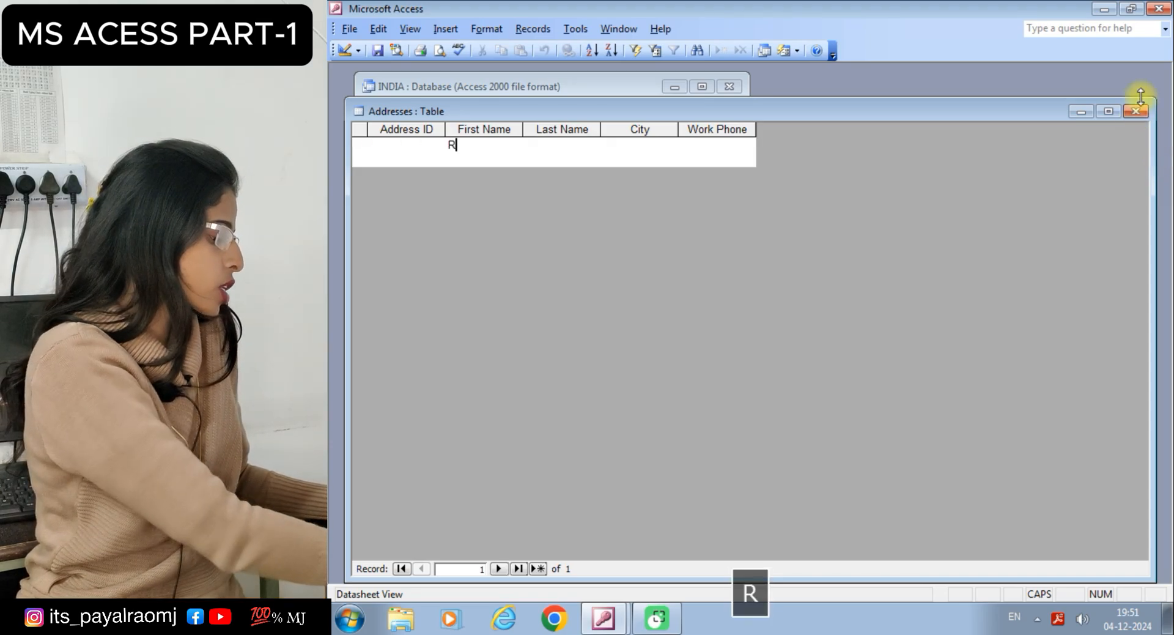
{"action": "type", "text": "AHUL"}
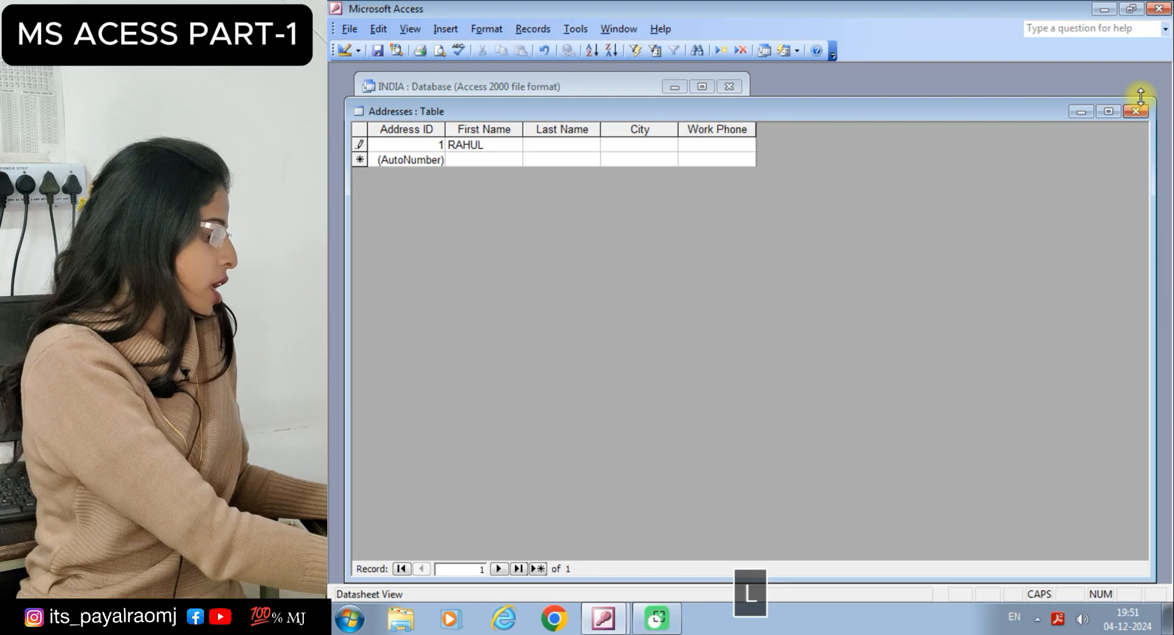
{"action": "type", "text": " RATHORE"}
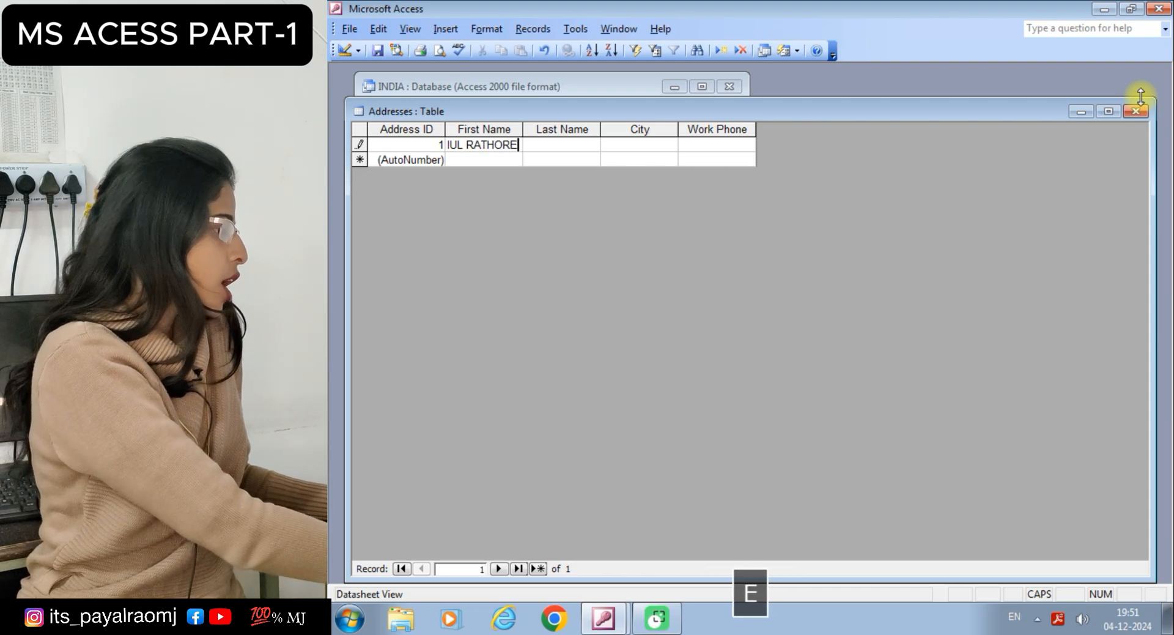
{"action": "key", "text": "Tab"}
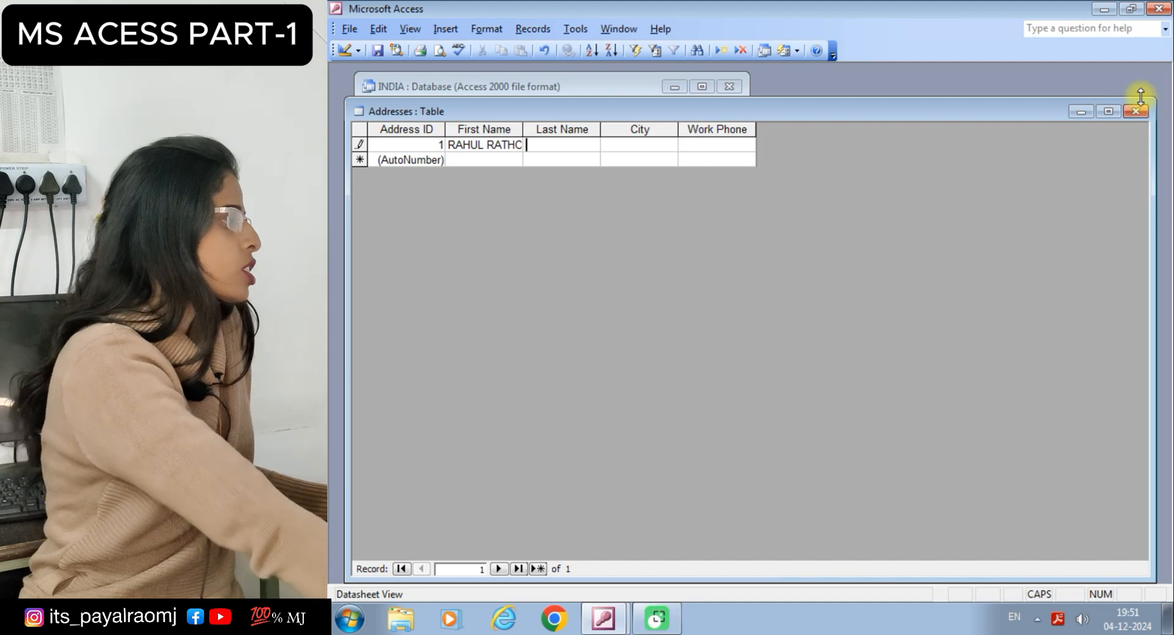
{"action": "left_click", "coordinate": [525, 147]}
{"action": "left_click", "coordinate": [517, 147]}
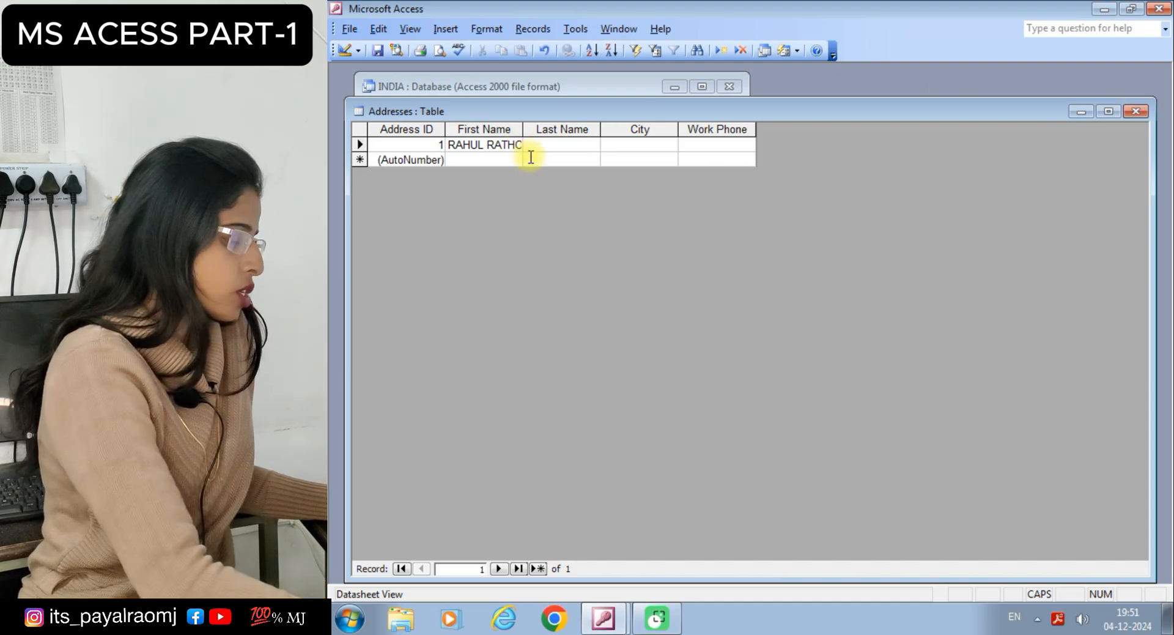
{"action": "key", "text": "Right"}
{"action": "key", "text": "Right"}
{"action": "key", "text": "Right"}
{"action": "key", "text": "Left"}
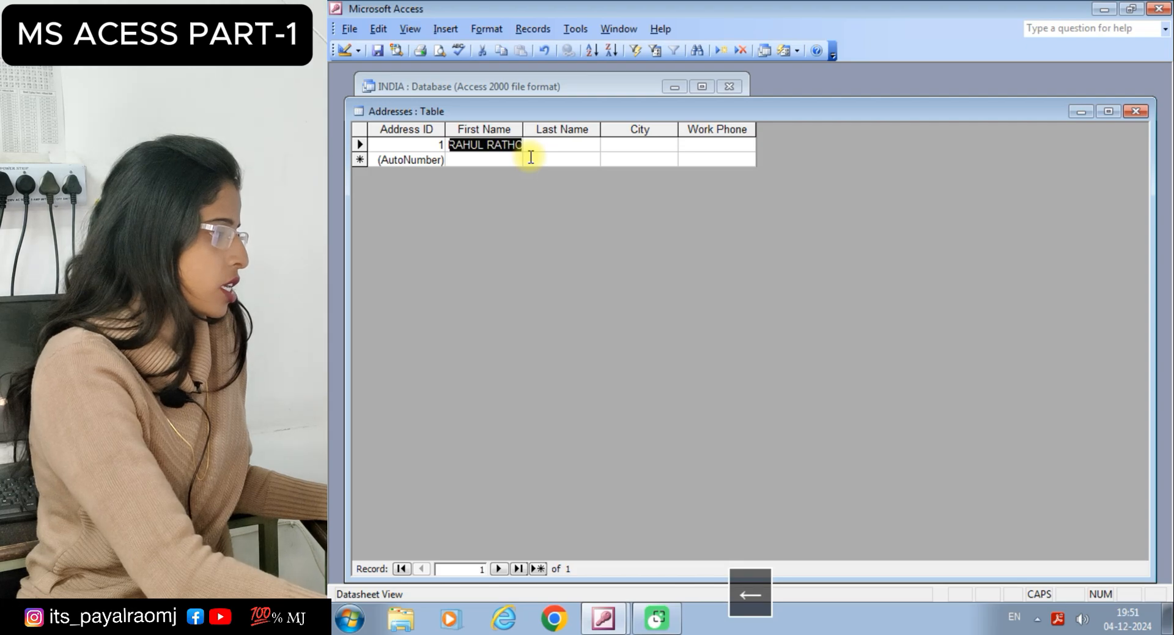
{"action": "key", "text": "BackSpace"}
{"action": "type", "text": "RA"}
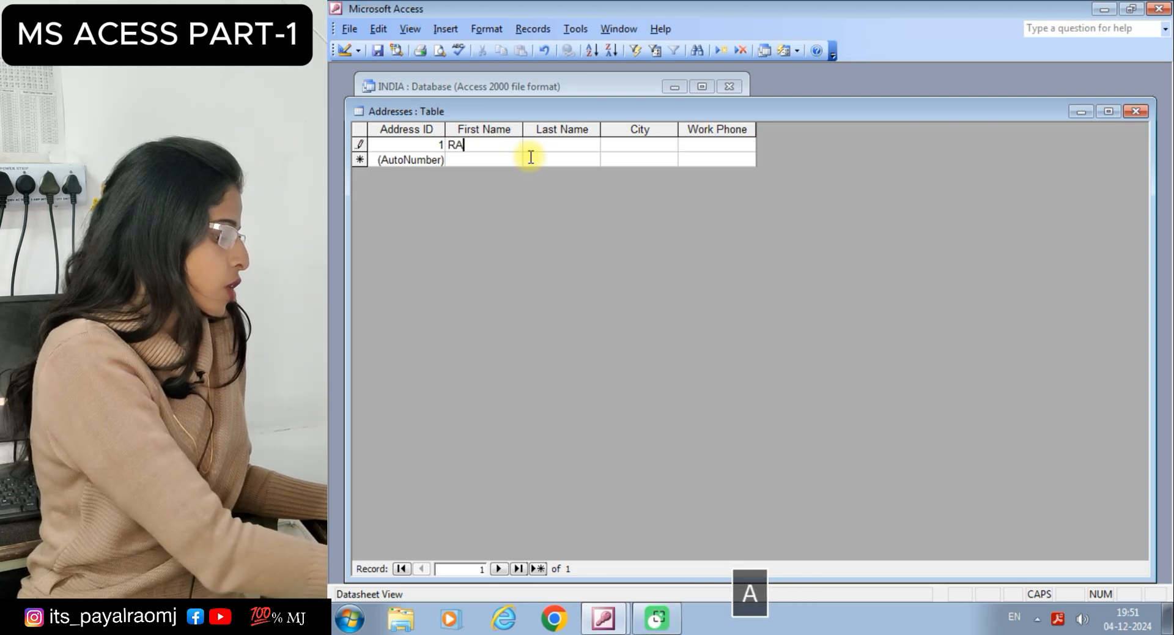
{"action": "type", "text": "HUL"}
{"action": "key", "text": "Tab"}
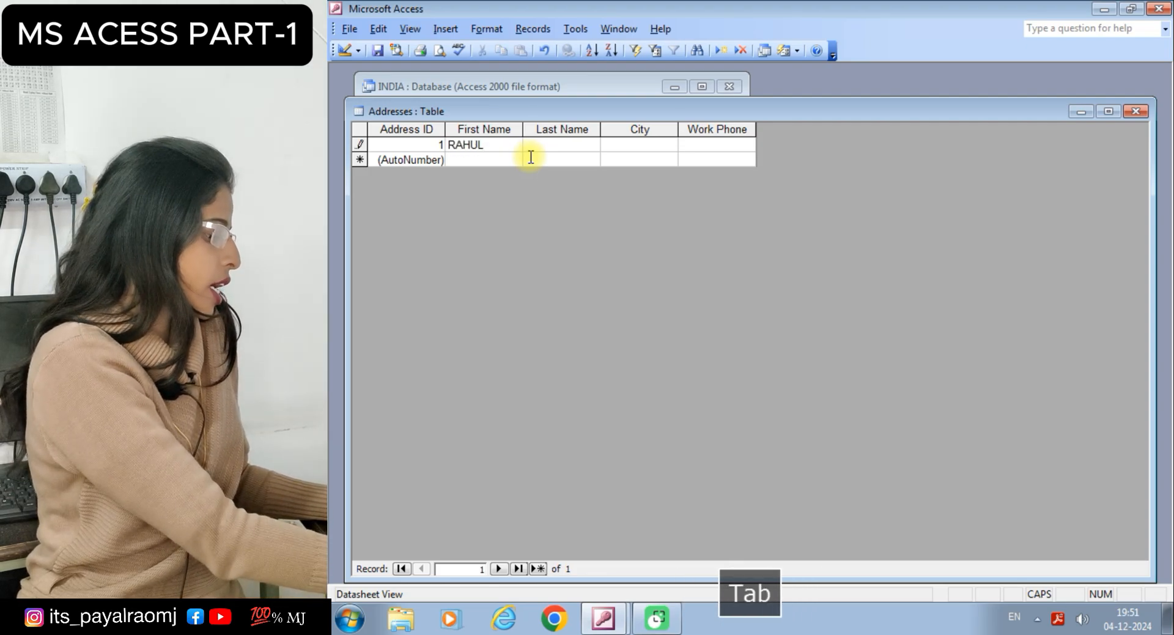
{"action": "type", "text": "RAT"}
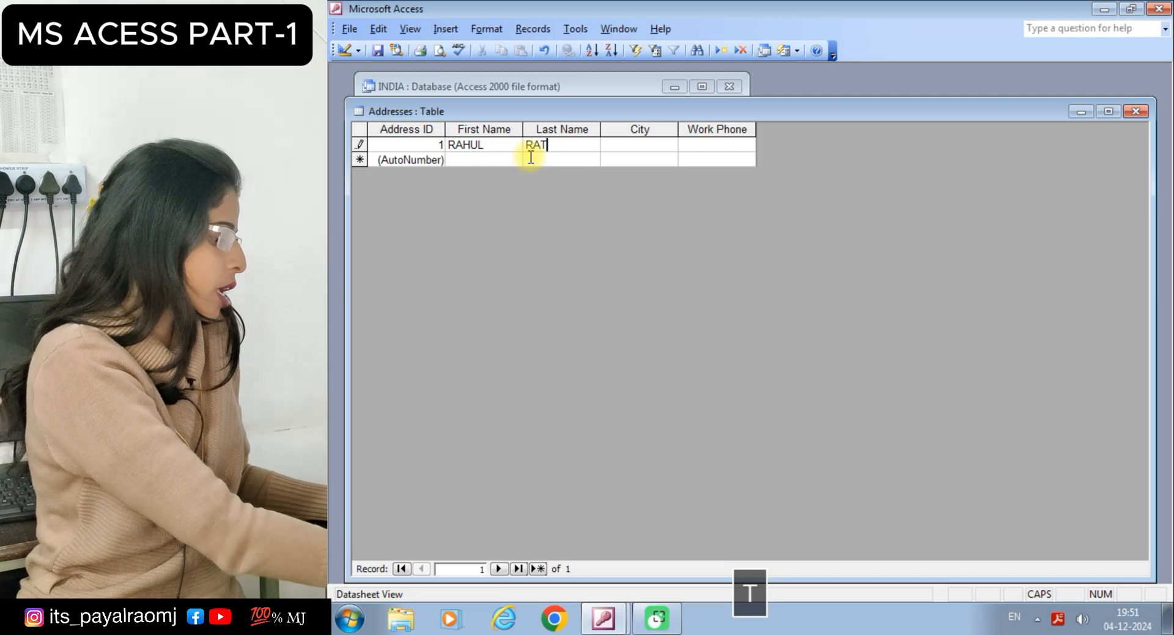
{"action": "type", "text": "HORE"}
Fill in the record's city, fixing a typo, and its work phone number.
{"action": "key", "text": "Tab"}
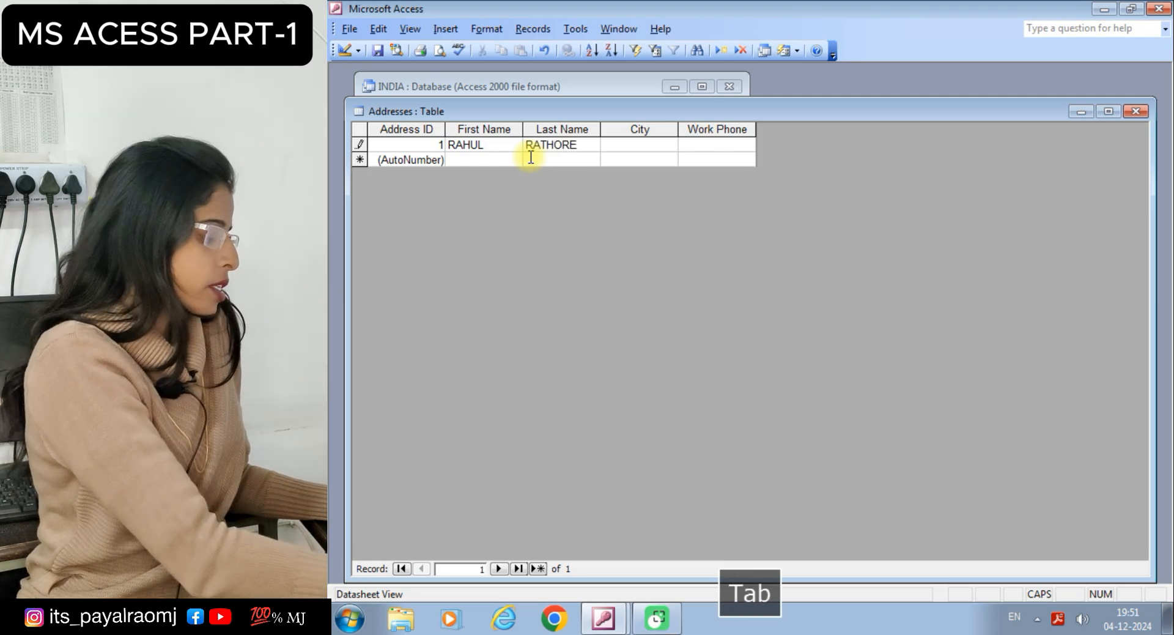
{"action": "type", "text": "NE"}
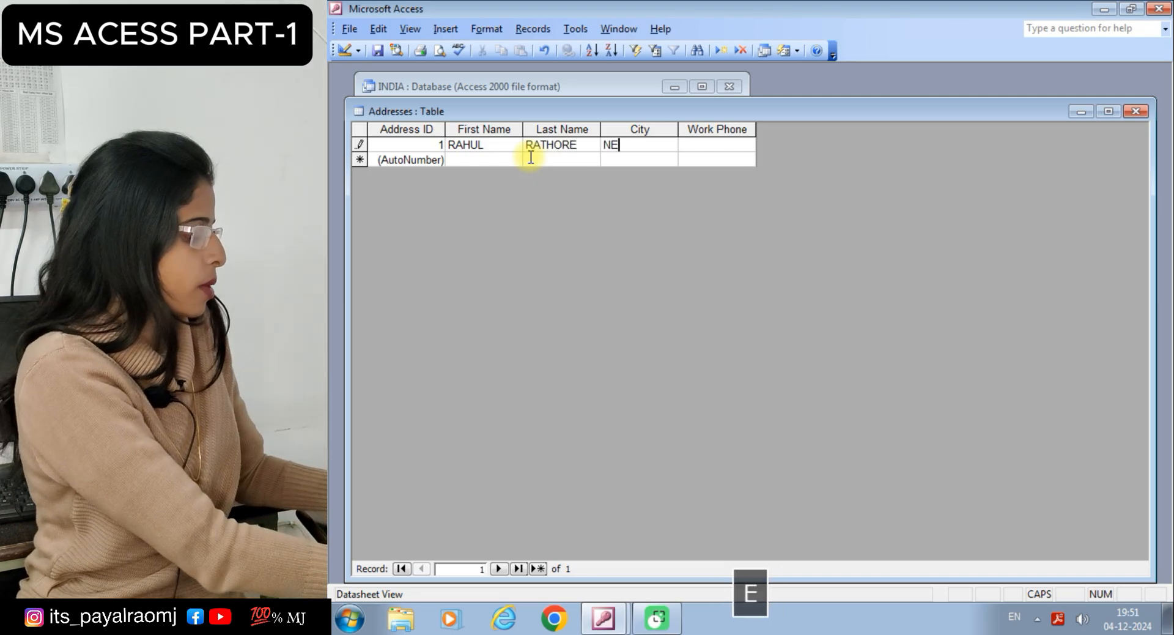
{"action": "type", "text": "EMU"}
{"action": "key", "text": "BackSpace"}
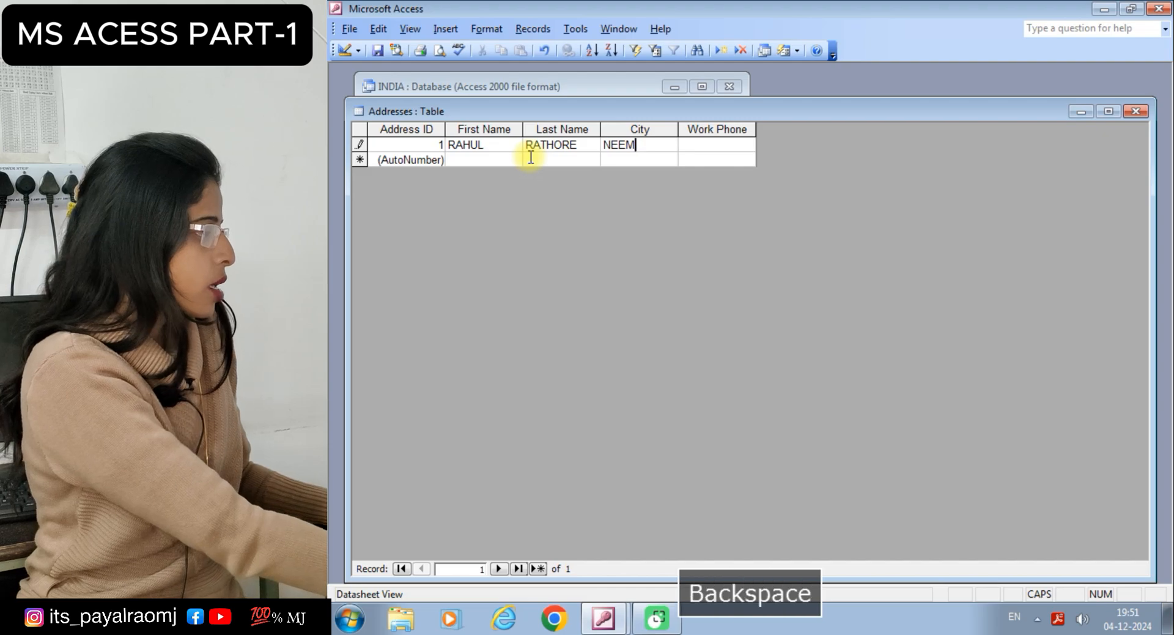
{"action": "type", "text": "CH"}
{"action": "key", "text": "Tab"}
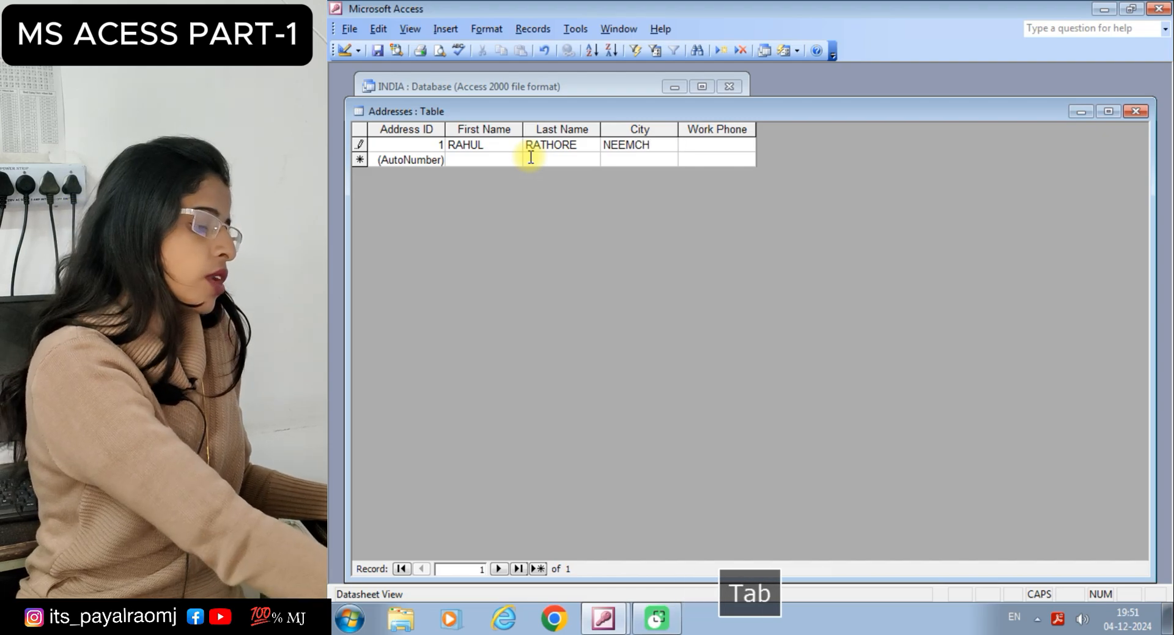
{"action": "type", "text": "5454455"}
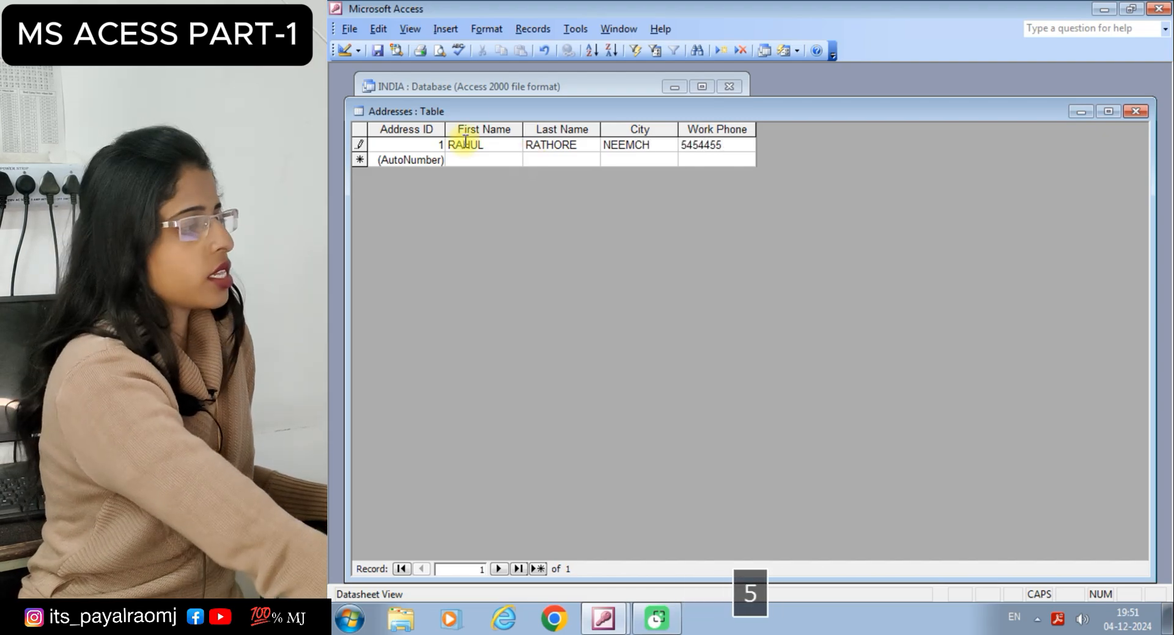
Close the Addresses table and start a new table by entering data.
{"action": "left_click", "coordinate": [1135, 112]}
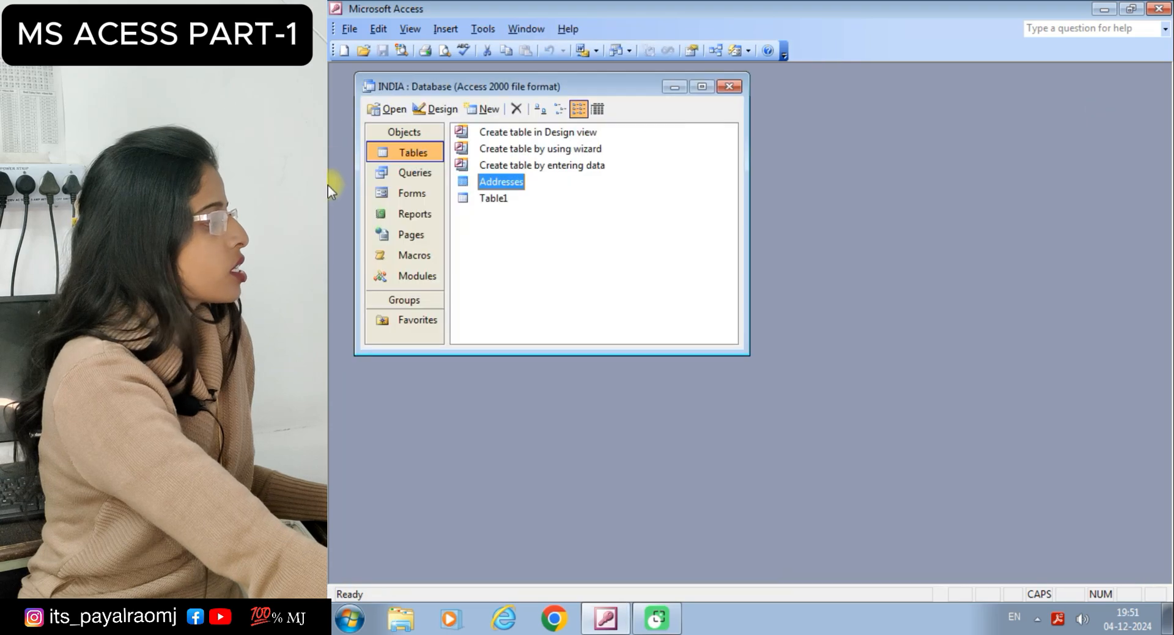
{"action": "left_click", "coordinate": [558, 173]}
{"action": "double_click", "coordinate": [558, 173]}
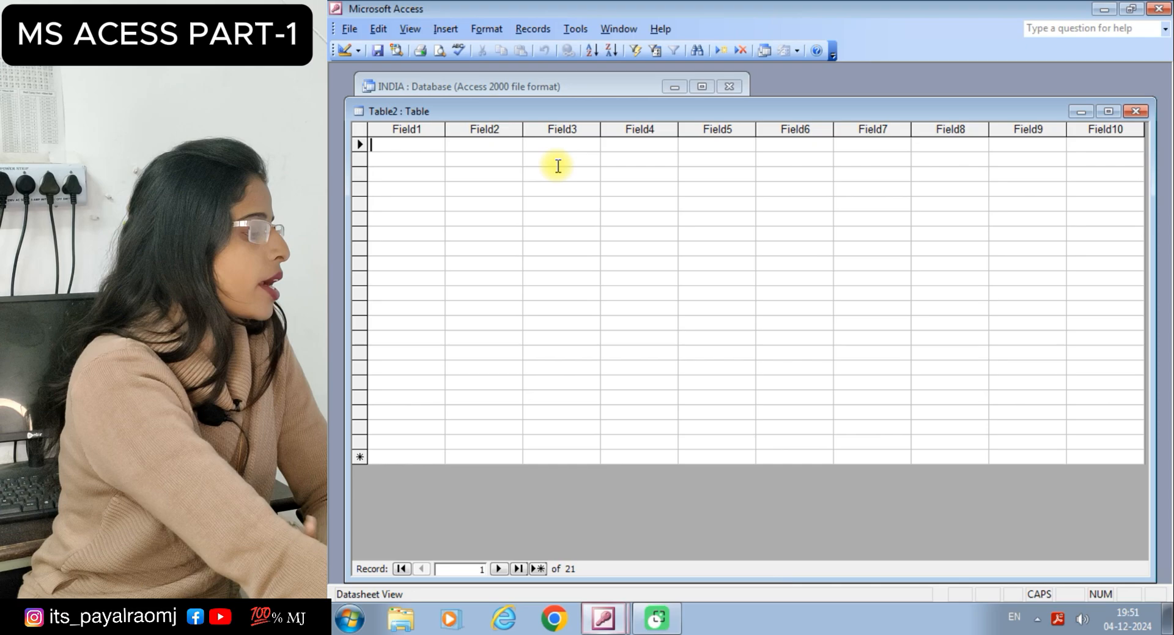
Rename the first three columns to S NO, NAME and MOB NO.
{"action": "left_click", "coordinate": [427, 130]}
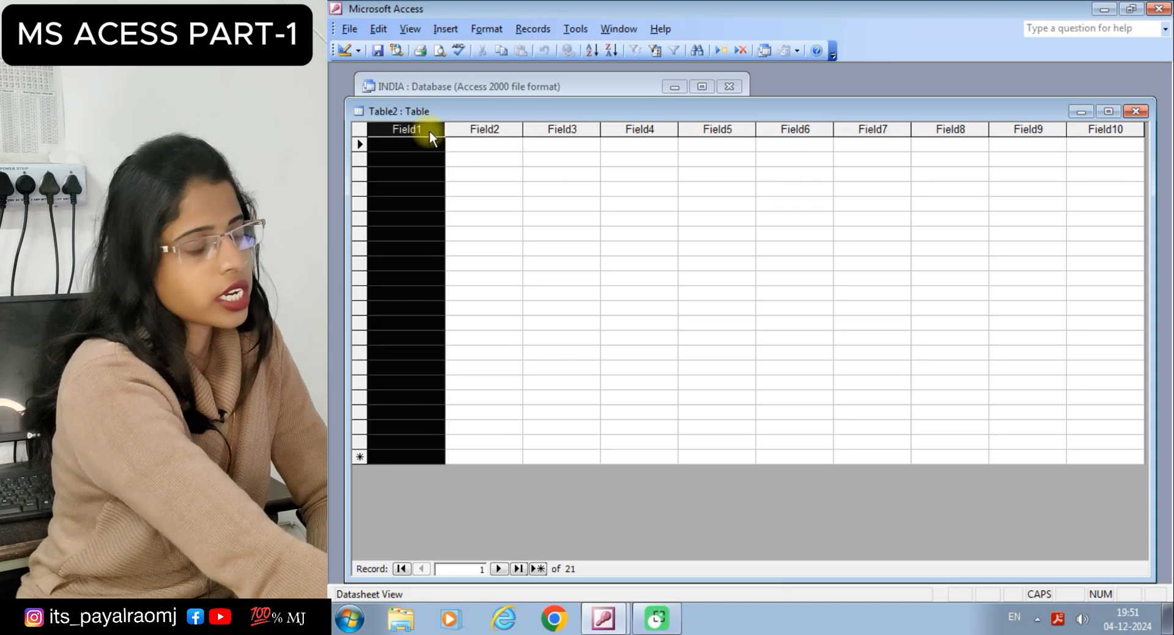
{"action": "right_click", "coordinate": [430, 132]}
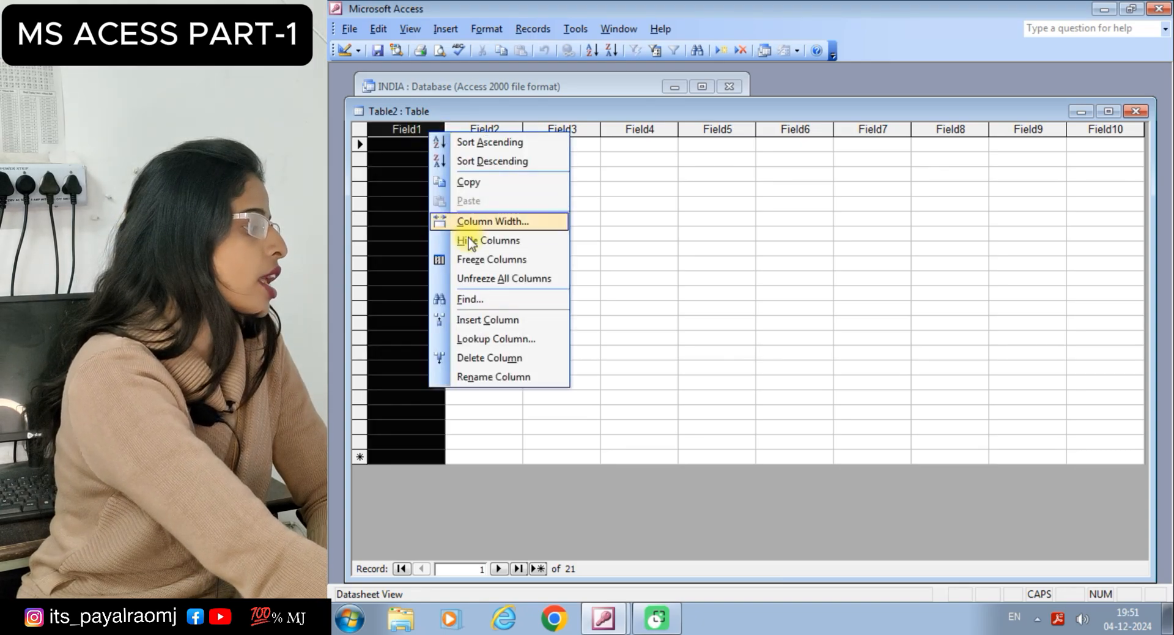
{"action": "left_click", "coordinate": [494, 376]}
{"action": "key", "text": "BackSpace"}
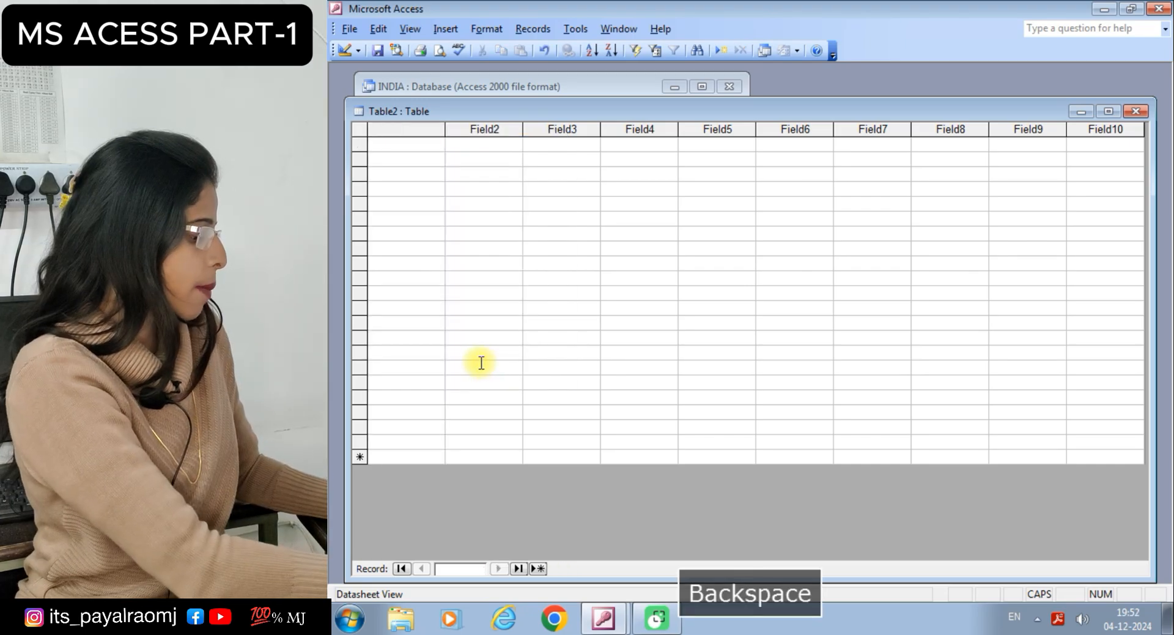
{"action": "type", "text": "S NO"}
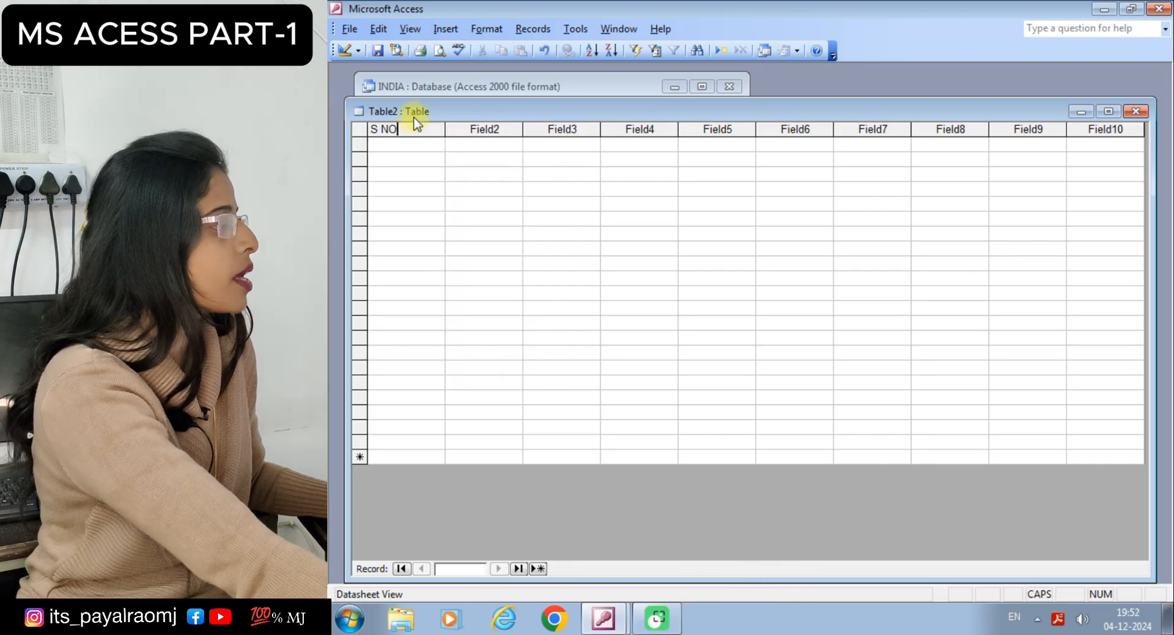
{"action": "left_click", "coordinate": [515, 130]}
{"action": "right_click", "coordinate": [515, 130]}
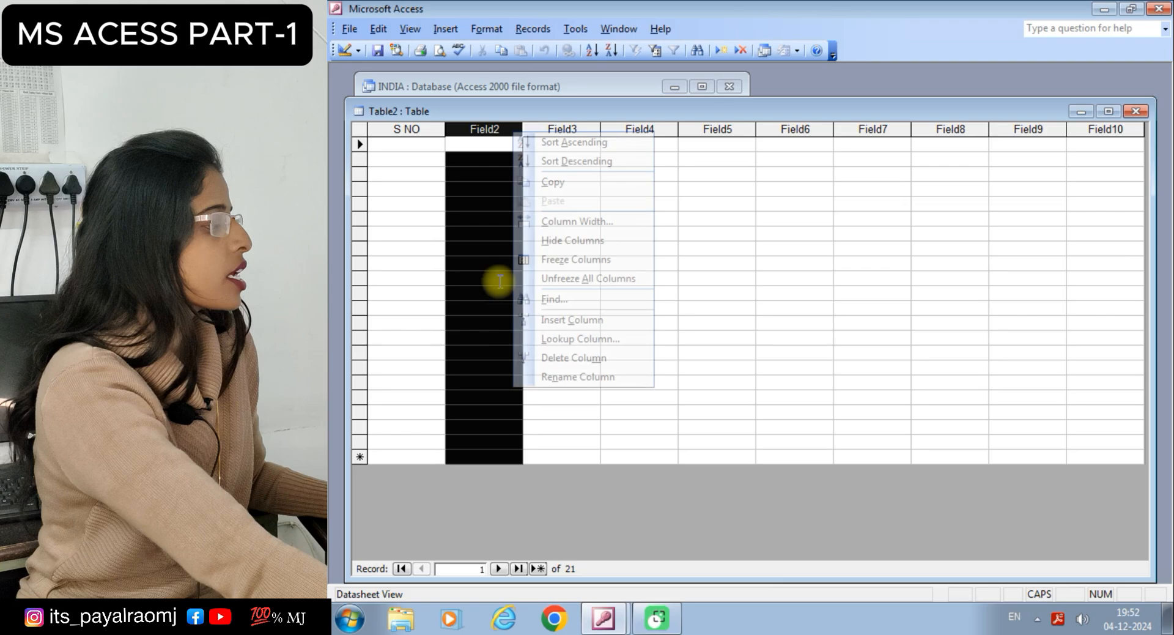
{"action": "left_click", "coordinate": [572, 377]}
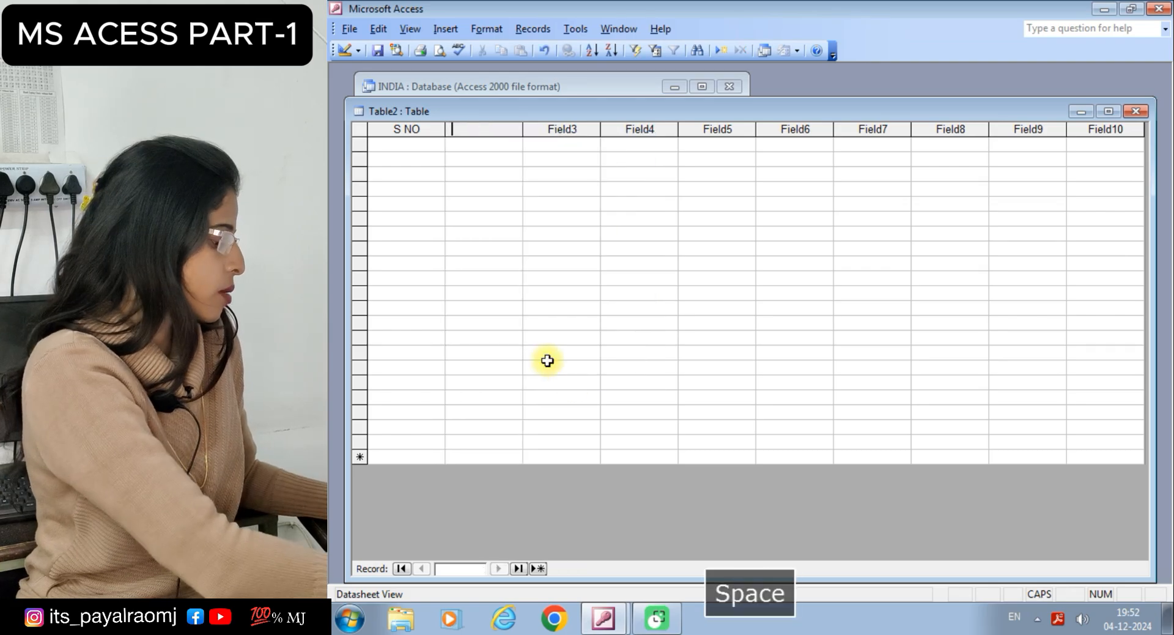
{"action": "type", "text": "NAME"}
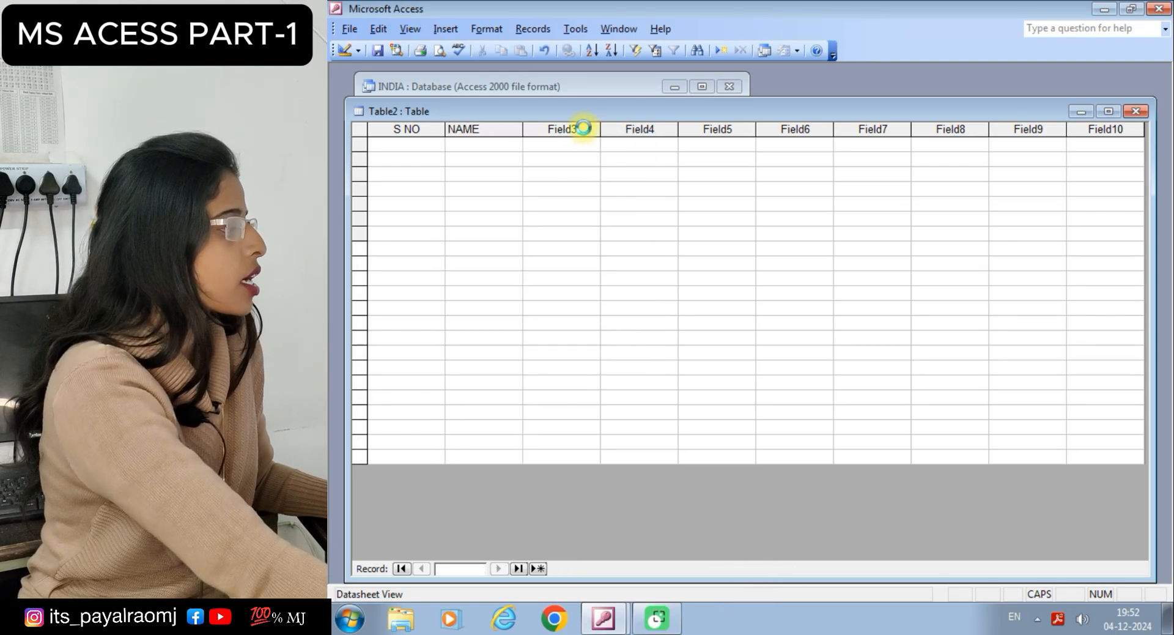
{"action": "left_click", "coordinate": [584, 128]}
{"action": "right_click", "coordinate": [584, 128]}
{"action": "left_click", "coordinate": [639, 374]}
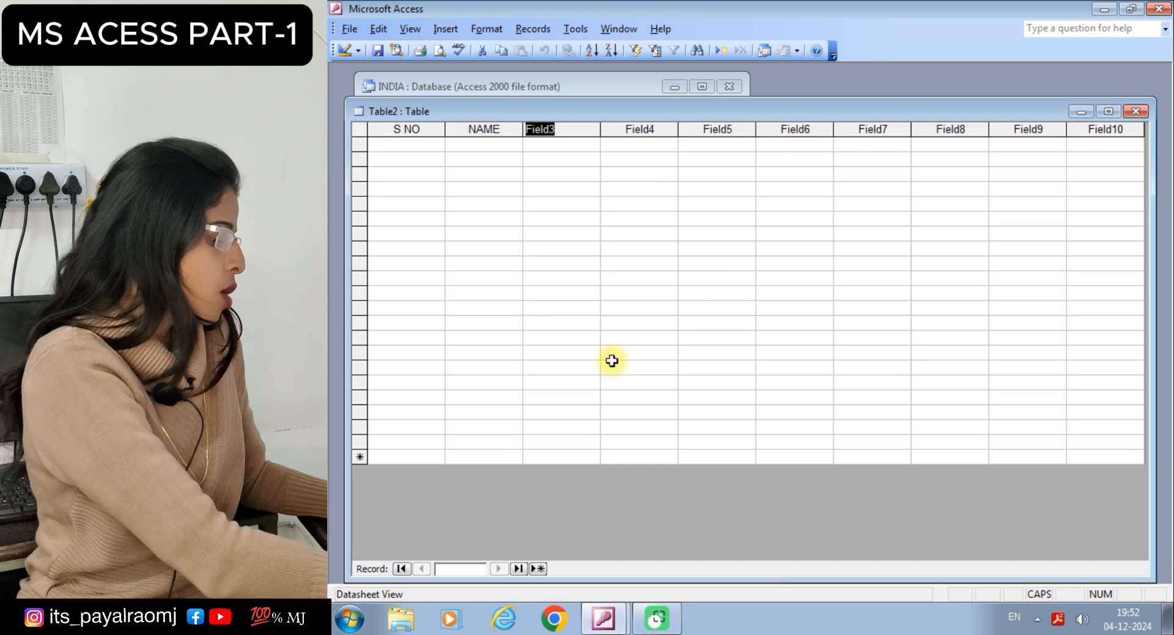
{"action": "type", "text": "MOB NO"}
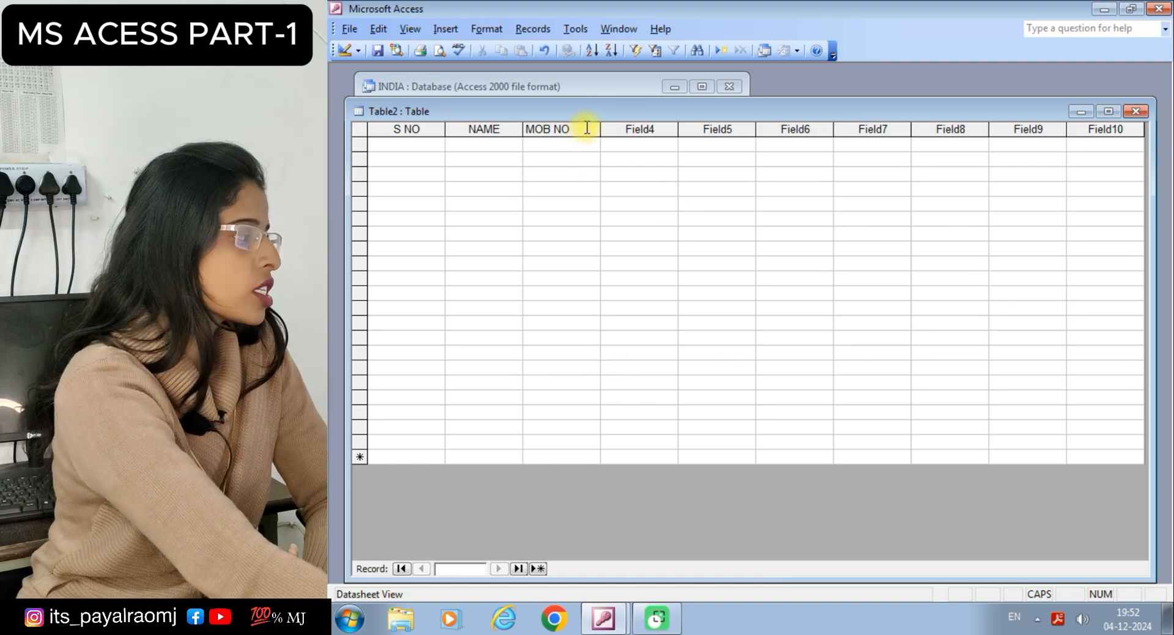
Insert a new column before MOB NO, name it FATHER NAME, and close the datasheet.
{"action": "left_click", "coordinate": [603, 200]}
{"action": "left_click", "coordinate": [578, 128]}
{"action": "right_click", "coordinate": [583, 134]}
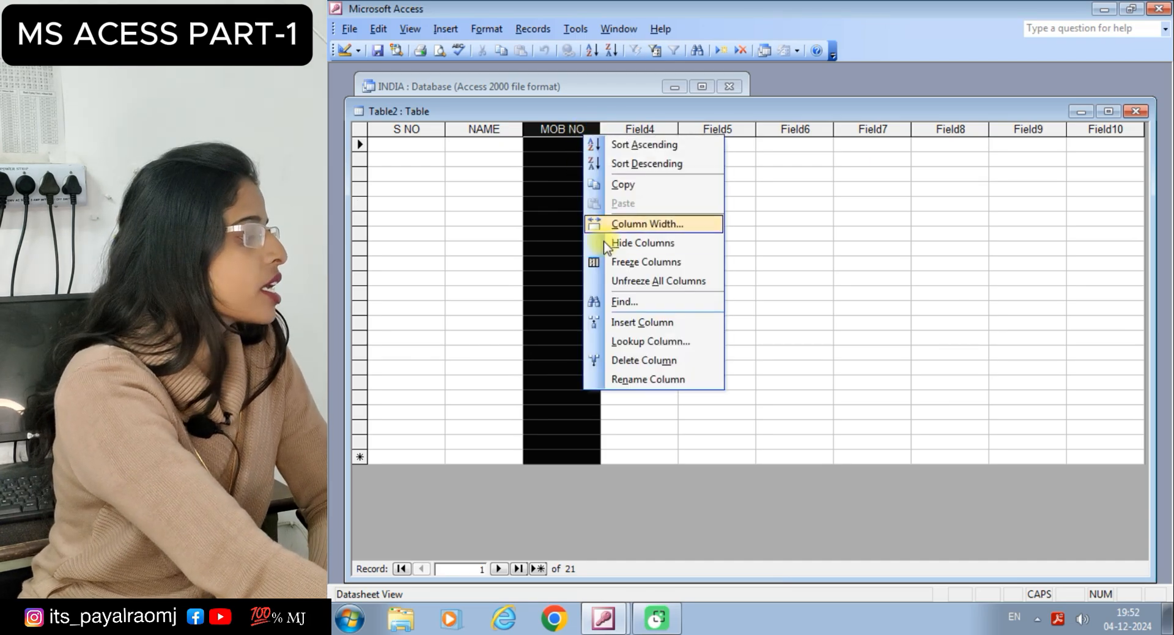
{"action": "left_click", "coordinate": [646, 322]}
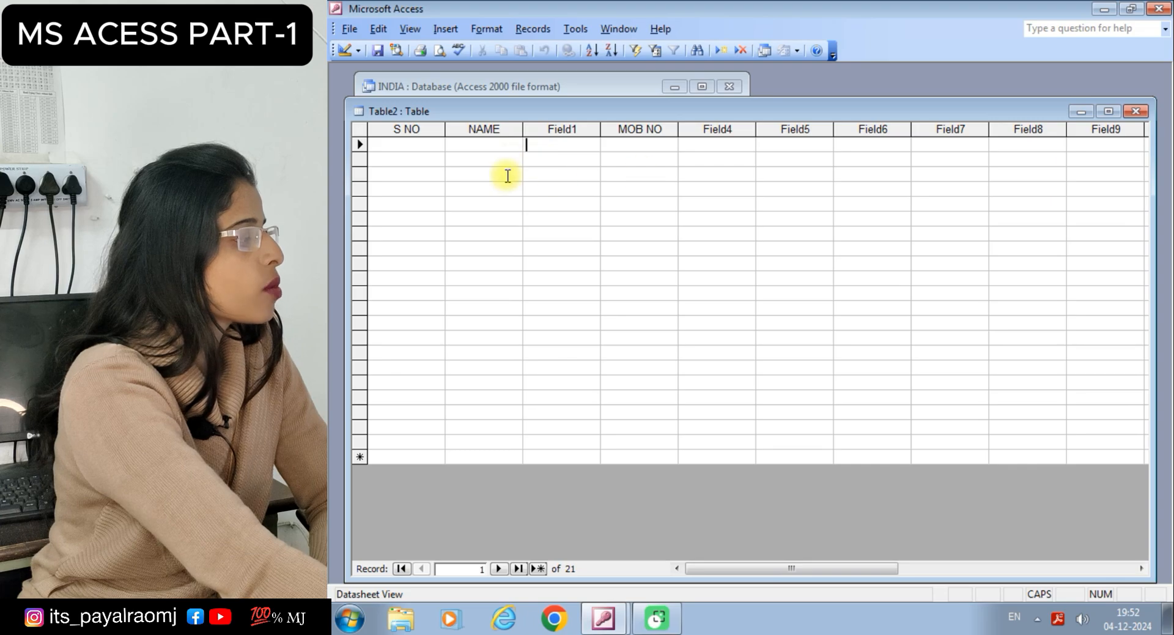
{"action": "left_click", "coordinate": [553, 129]}
{"action": "right_click", "coordinate": [555, 128]}
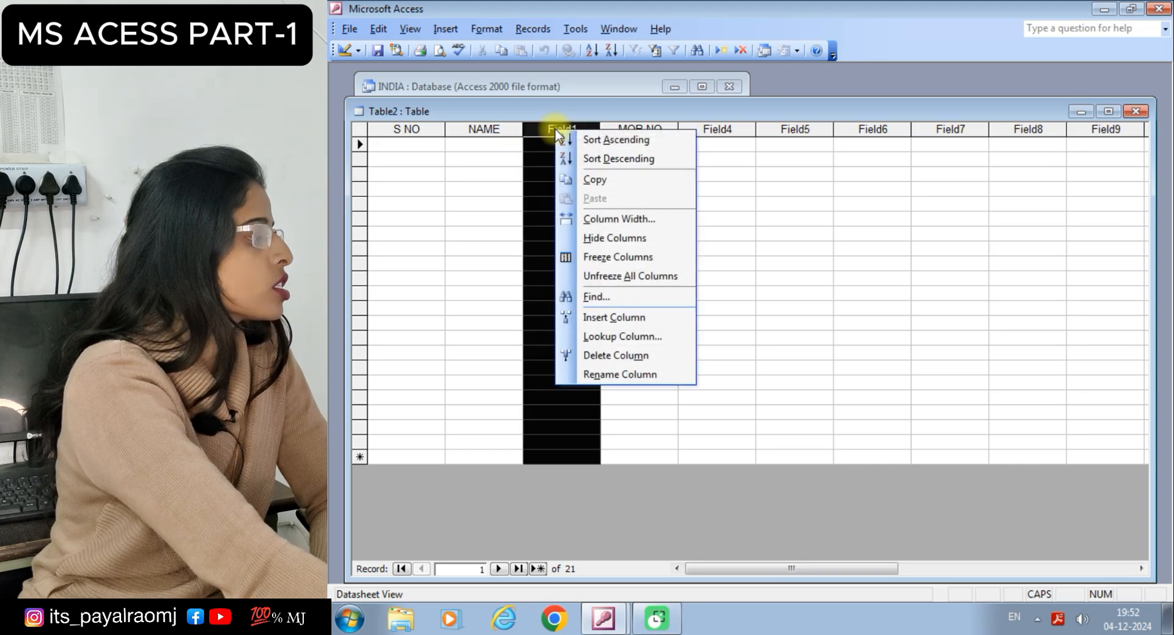
{"action": "left_click", "coordinate": [631, 375]}
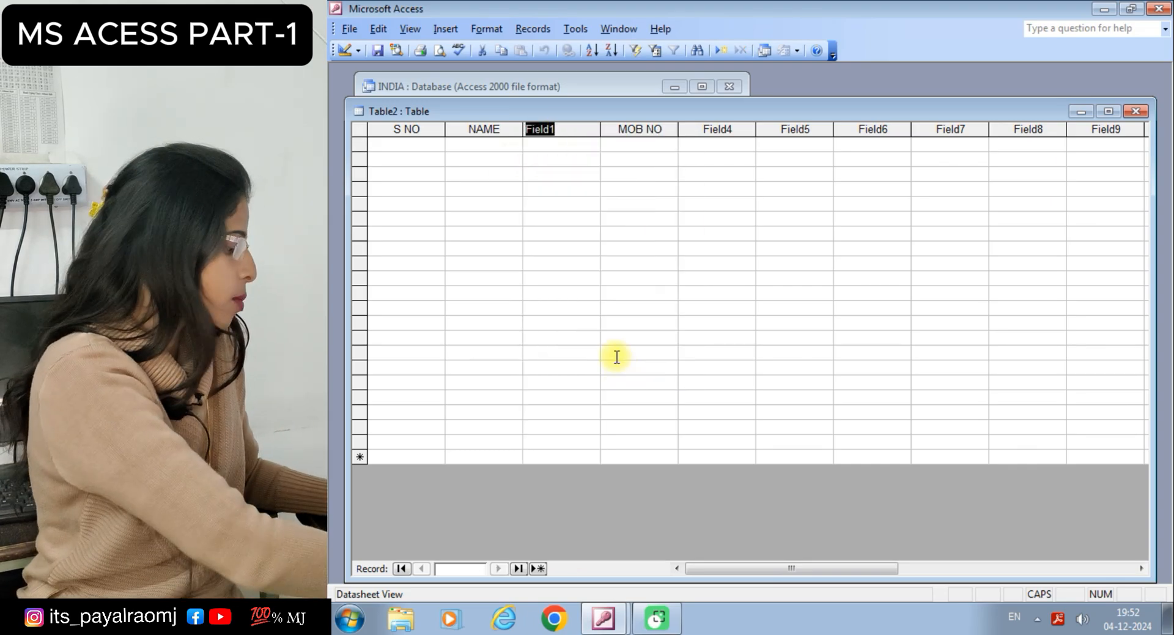
{"action": "type", "text": "FATHER "}
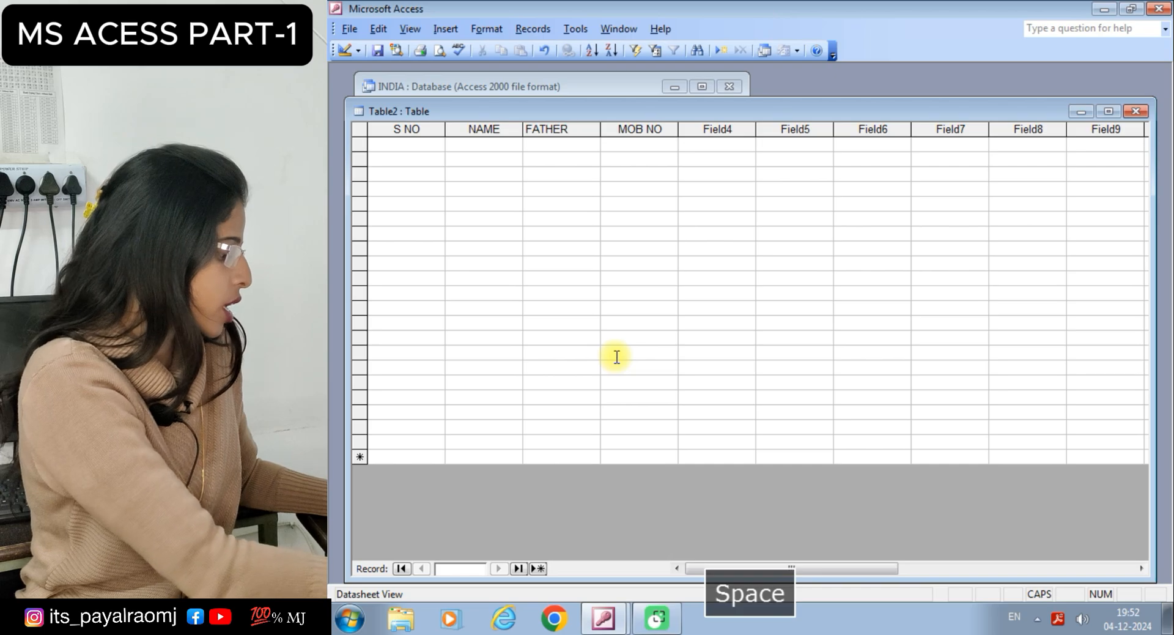
{"action": "type", "text": "NAME"}
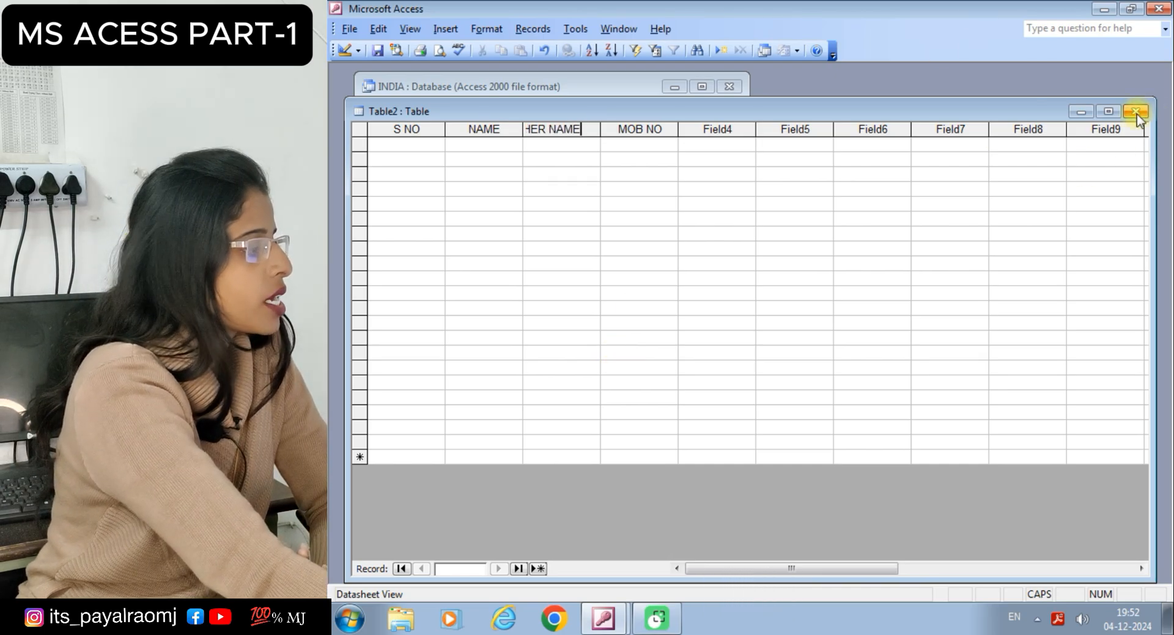
{"action": "left_click", "coordinate": [1135, 112]}
Save the new table as Table2 without a primary key, then reopen it to verify its columns.
{"action": "left_click", "coordinate": [697, 346]}
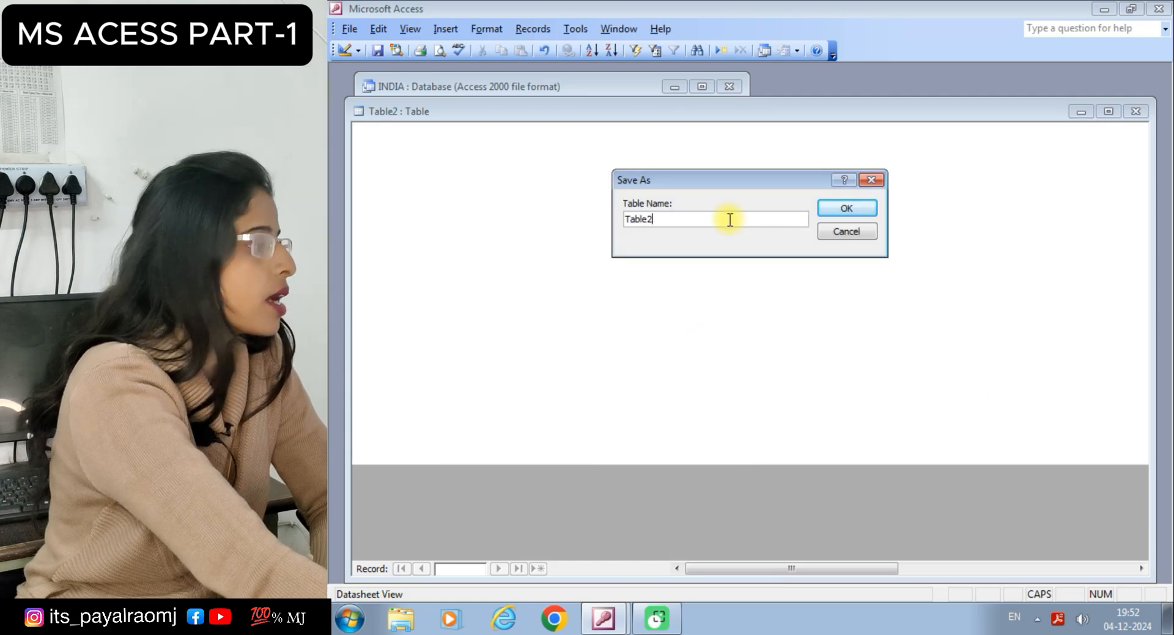
{"action": "left_click", "coordinate": [846, 209]}
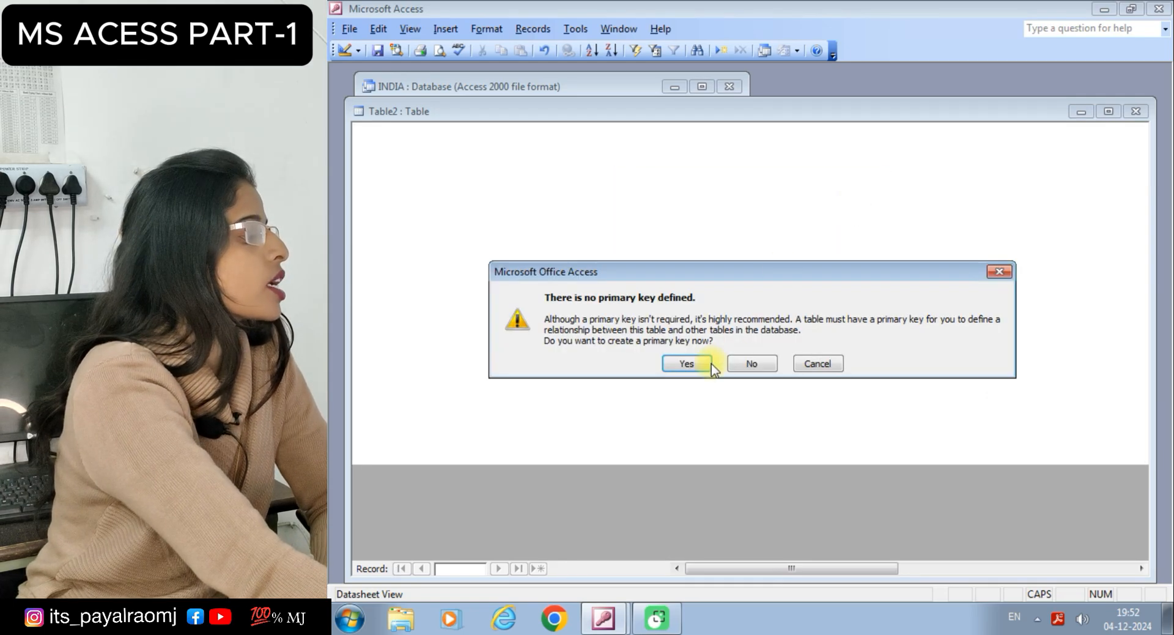
{"action": "left_click", "coordinate": [751, 363]}
{"action": "left_click", "coordinate": [492, 215]}
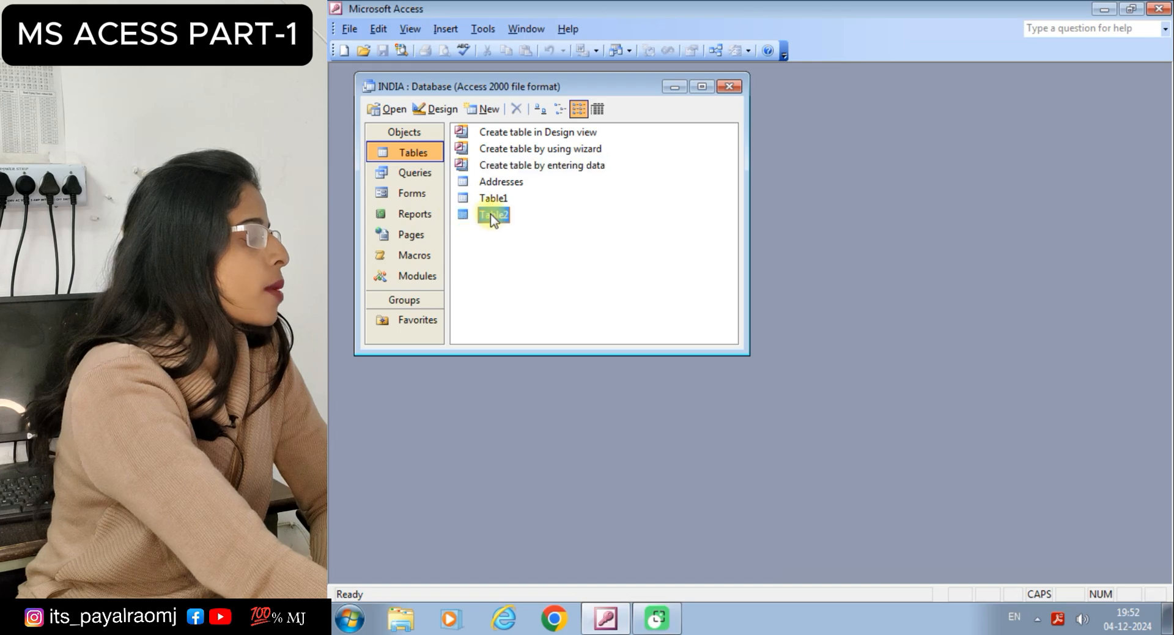
{"action": "double_click", "coordinate": [492, 215]}
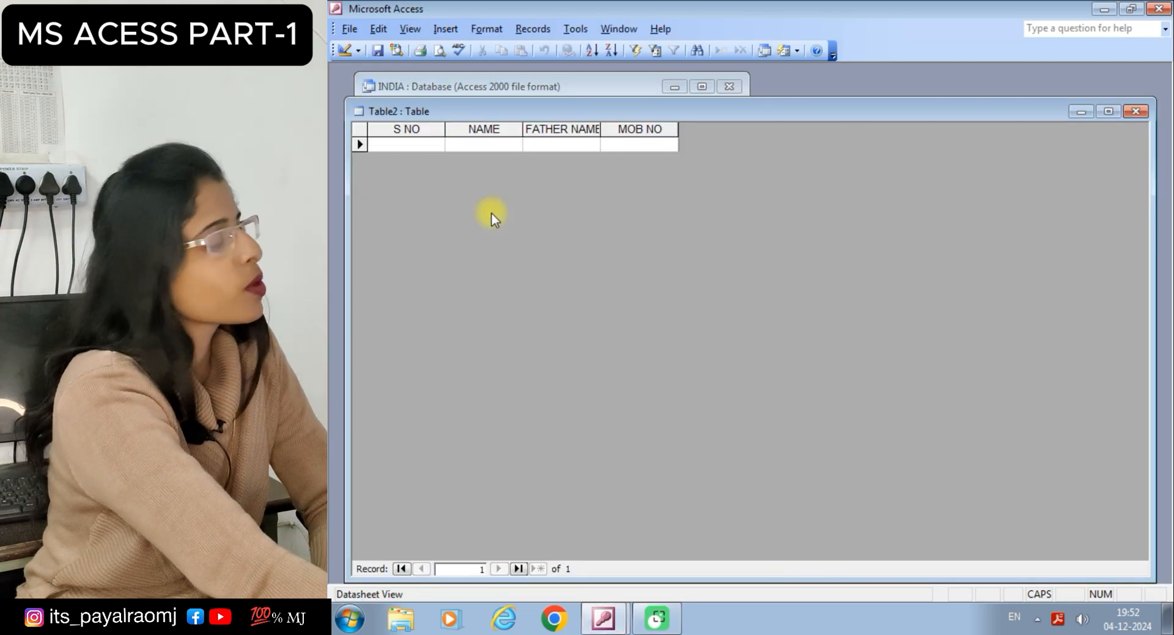
{"action": "left_click", "coordinate": [1136, 112]}
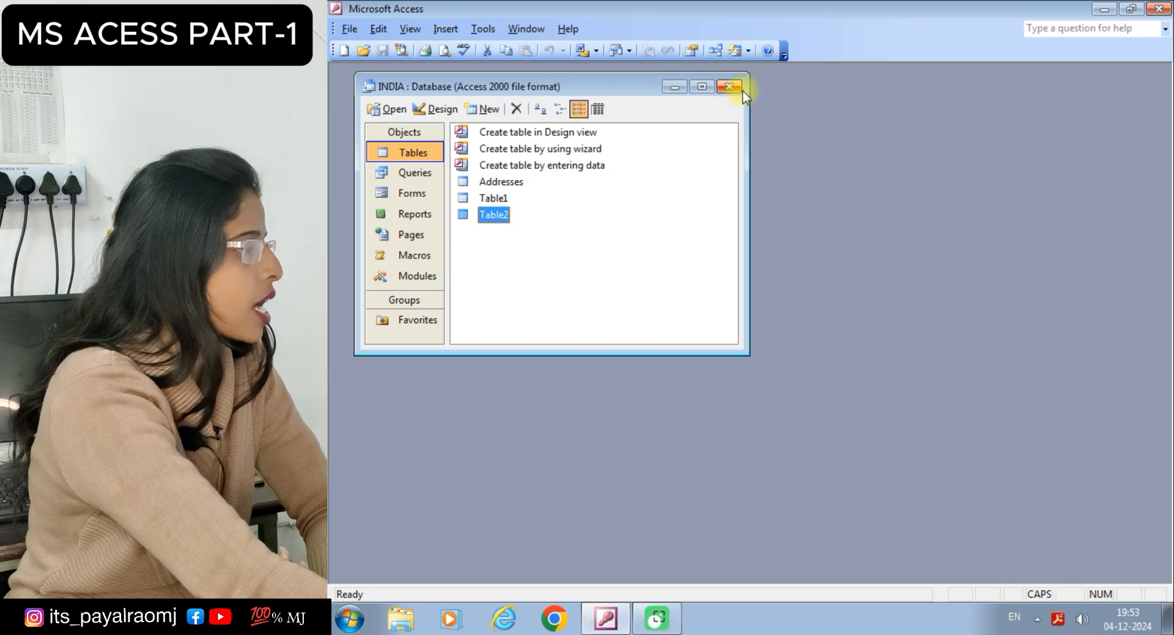
Restart Access and reopen the recent database sanju 1.
{"action": "left_click", "coordinate": [1159, 9]}
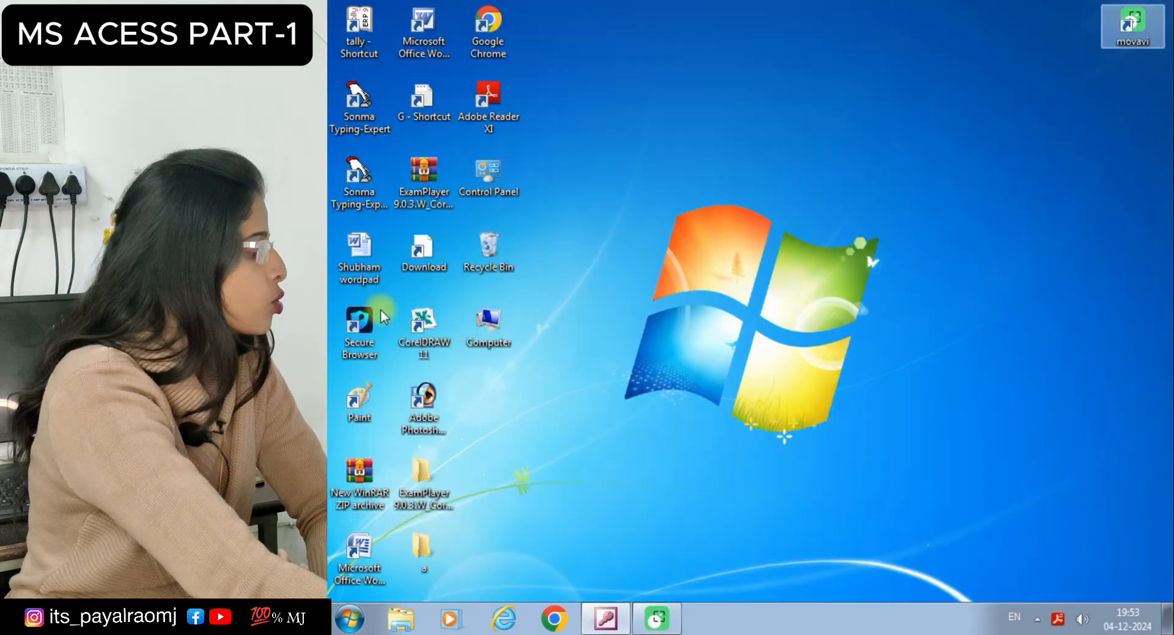
{"action": "left_click", "coordinate": [348, 619]}
{"action": "left_click", "coordinate": [471, 428]}
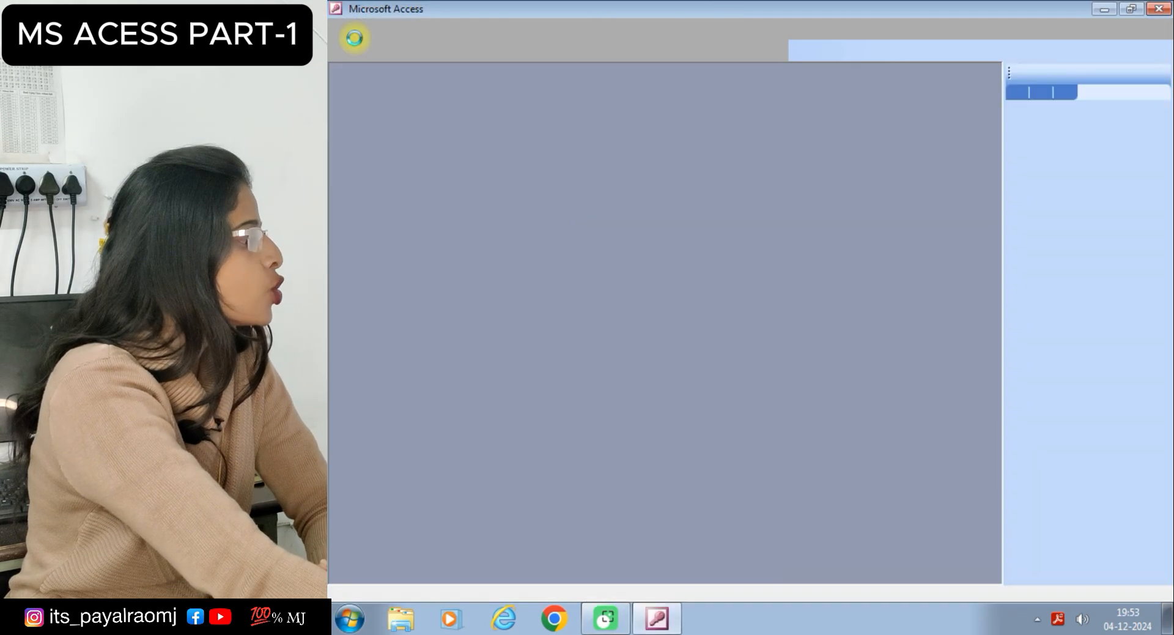
{"action": "left_click", "coordinate": [1049, 343]}
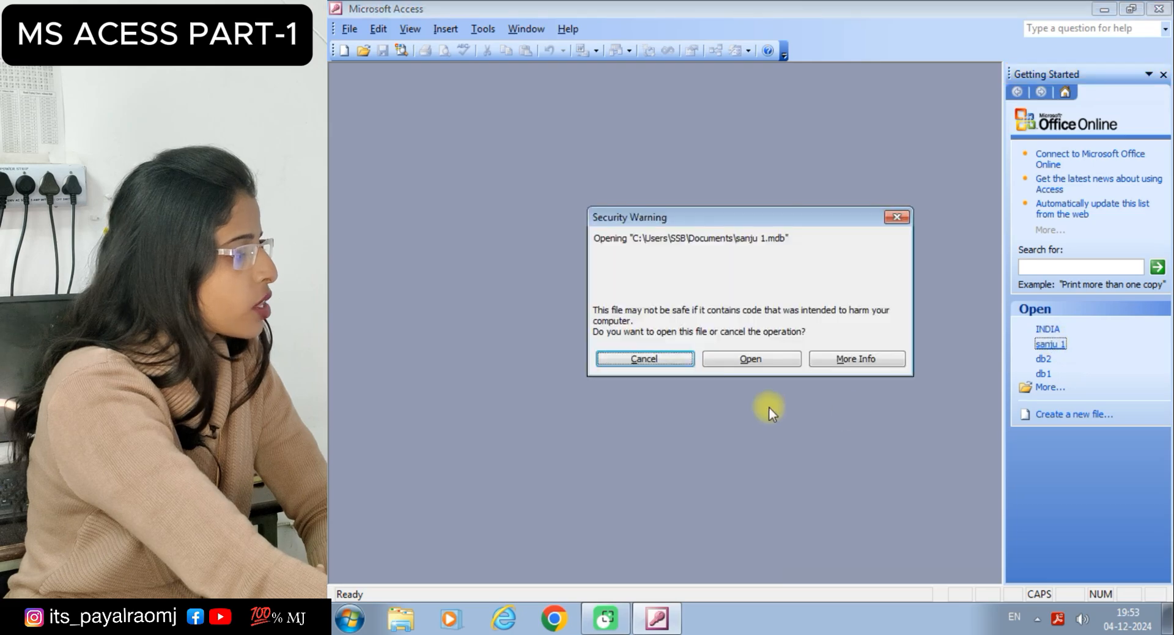
{"action": "left_click", "coordinate": [750, 359]}
Open and close the Mailing List table, then open Table1.
{"action": "left_click", "coordinate": [499, 187]}
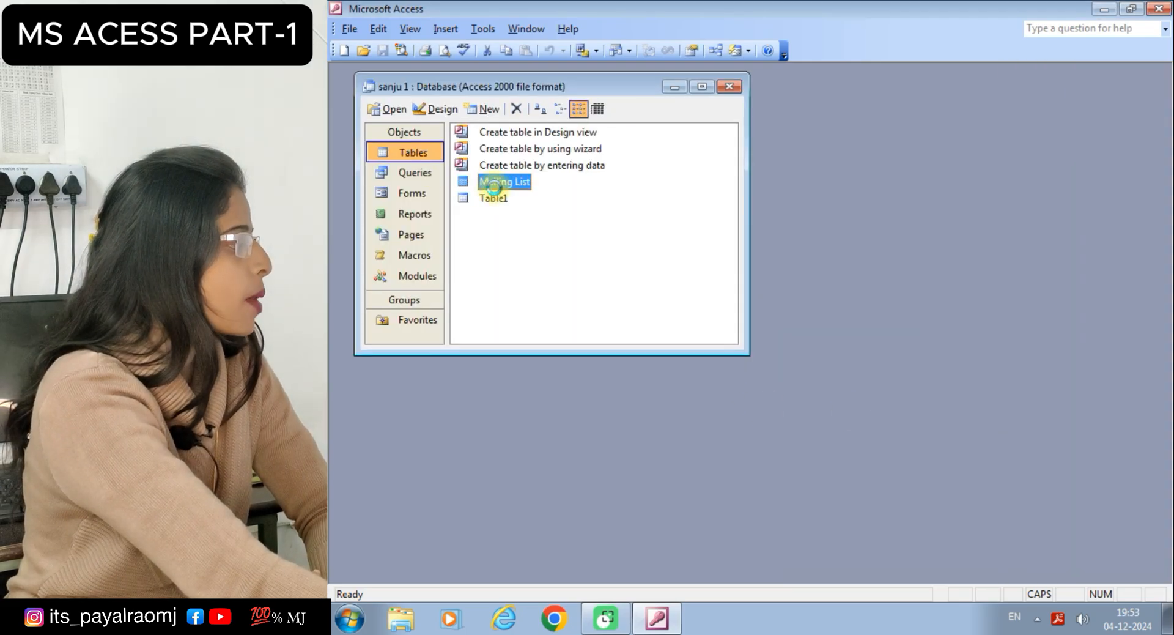
{"action": "double_click", "coordinate": [498, 184]}
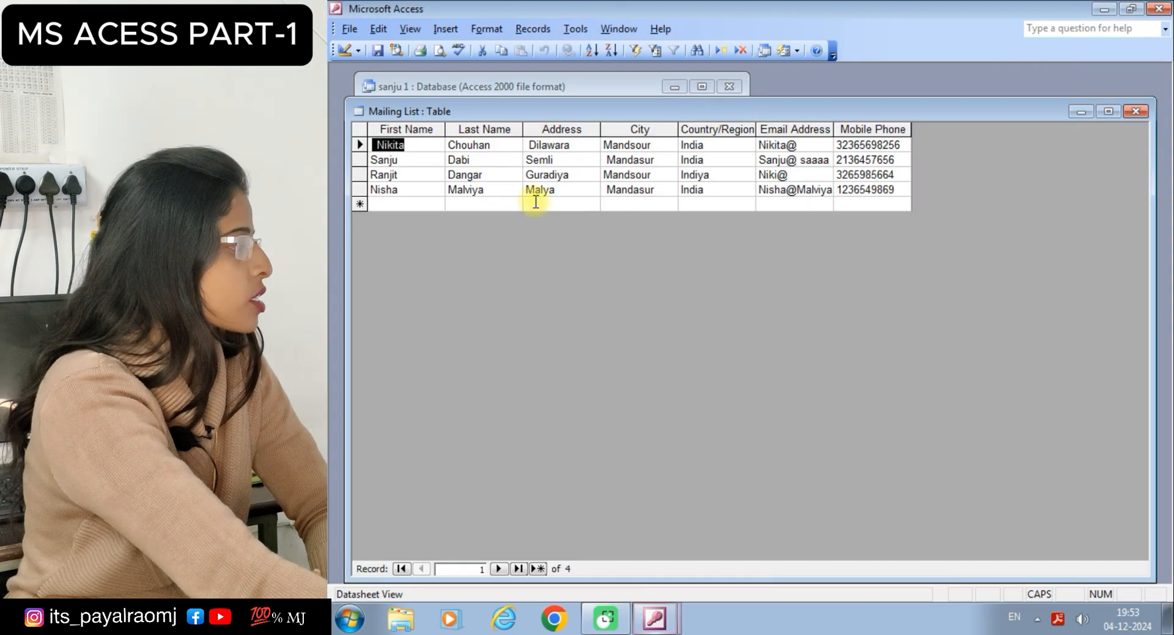
{"action": "left_click", "coordinate": [1138, 114]}
{"action": "double_click", "coordinate": [488, 197]}
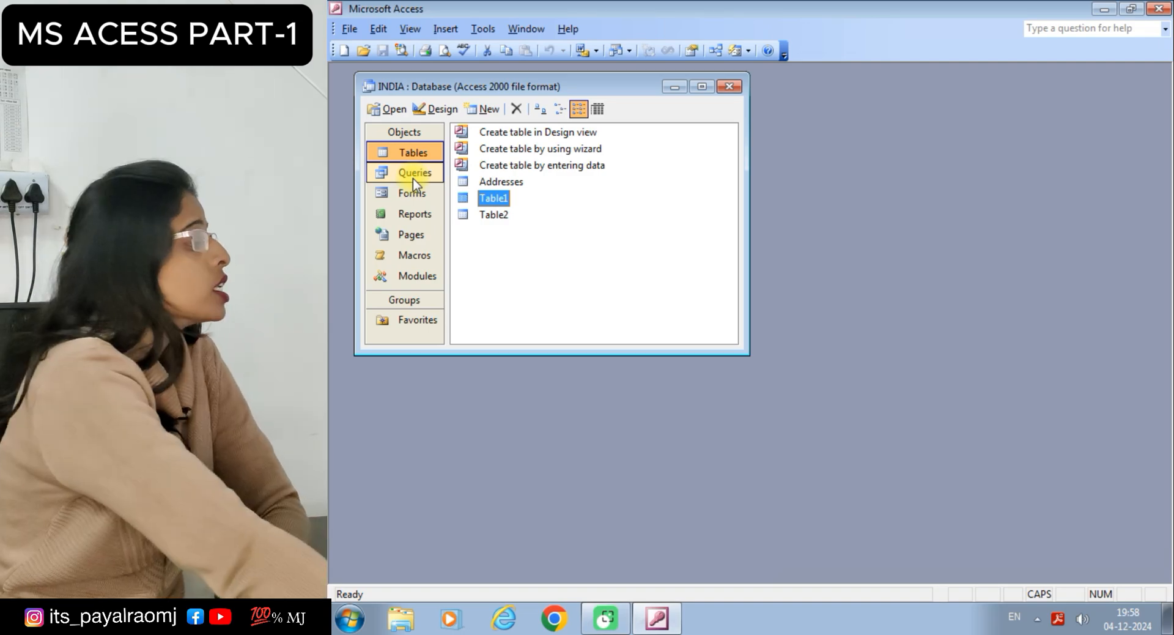
Start a new design-view query and add Table1 as its source.
{"action": "left_click", "coordinate": [424, 166]}
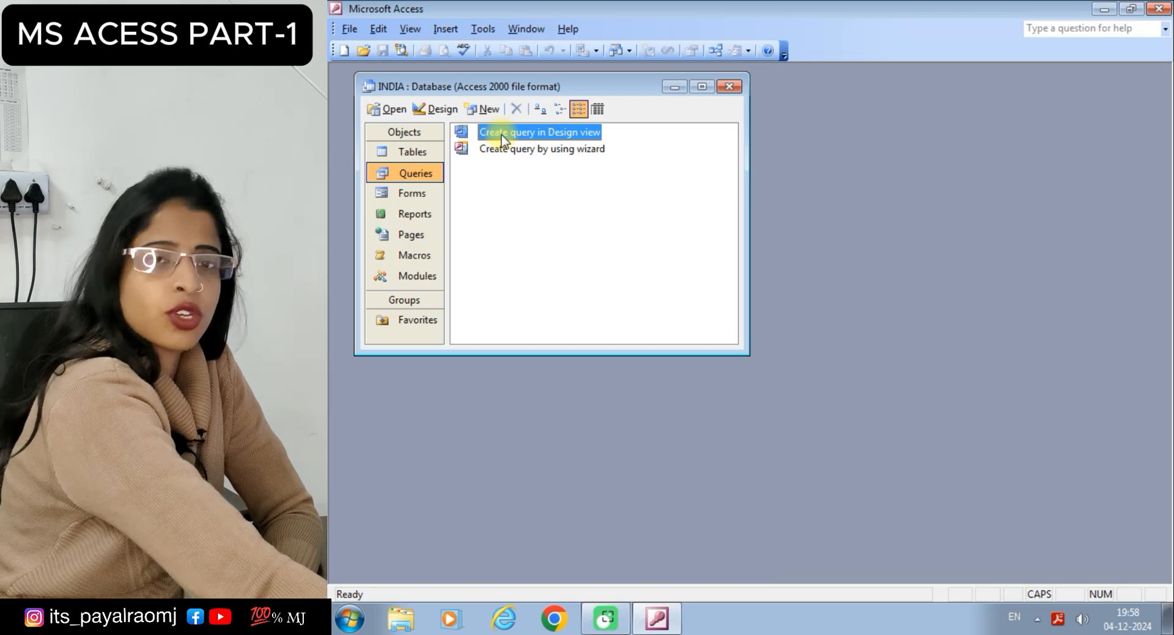
{"action": "double_click", "coordinate": [536, 133]}
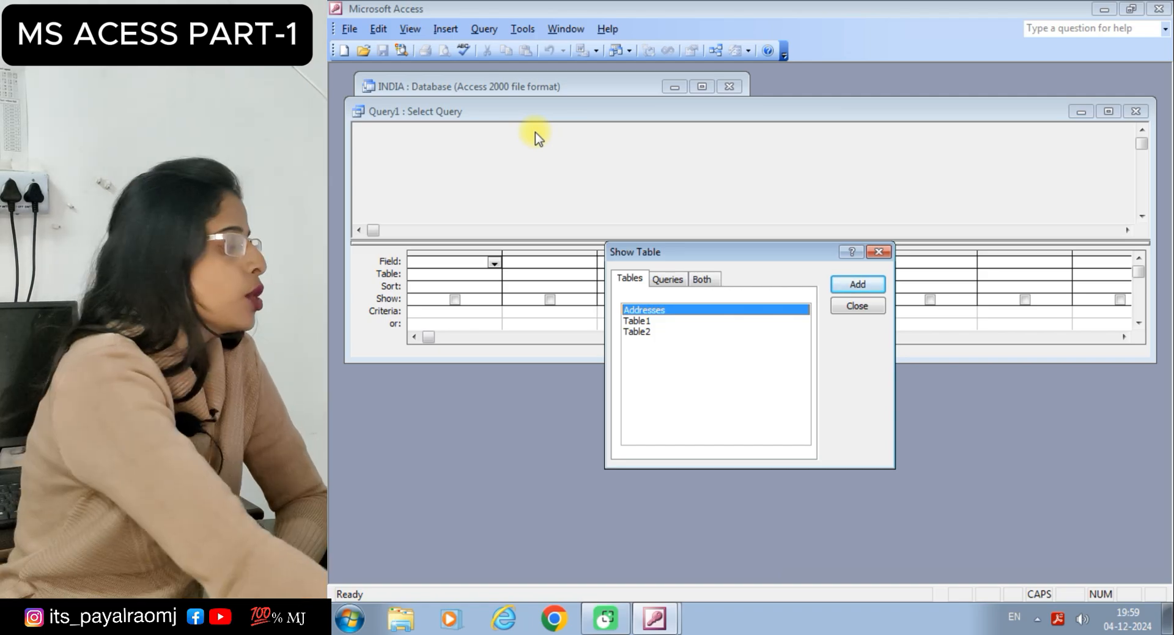
{"action": "left_click", "coordinate": [642, 323]}
{"action": "left_click", "coordinate": [839, 287]}
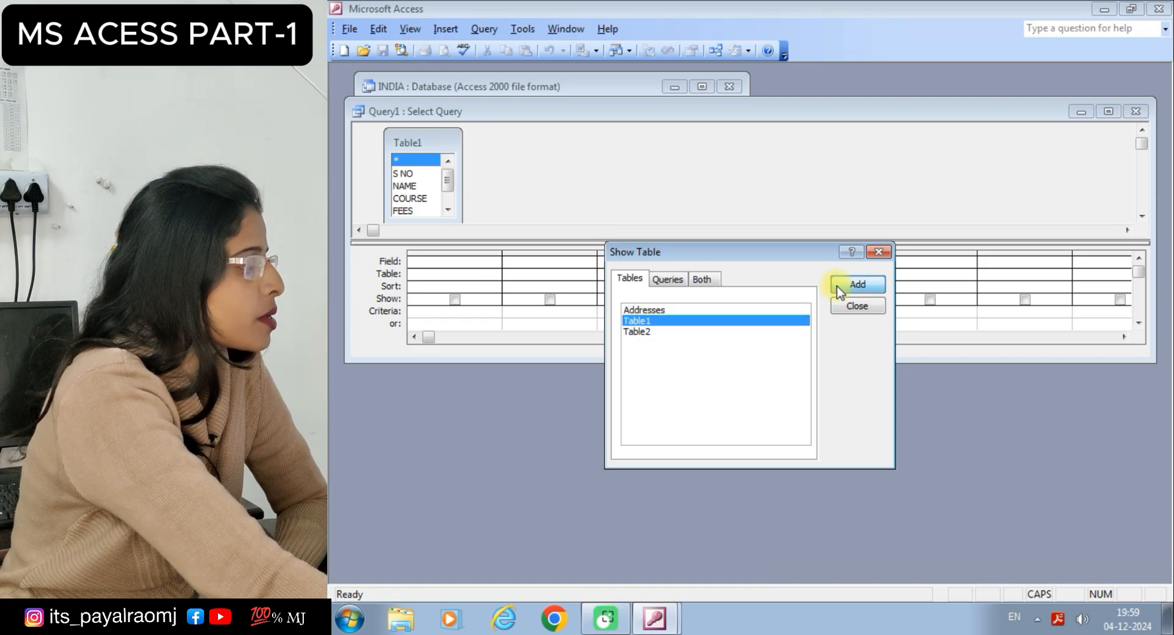
Add the S NO, NAME, COURSE and MOB NO fields from Table1 to the query grid.
{"action": "left_click", "coordinate": [879, 251]}
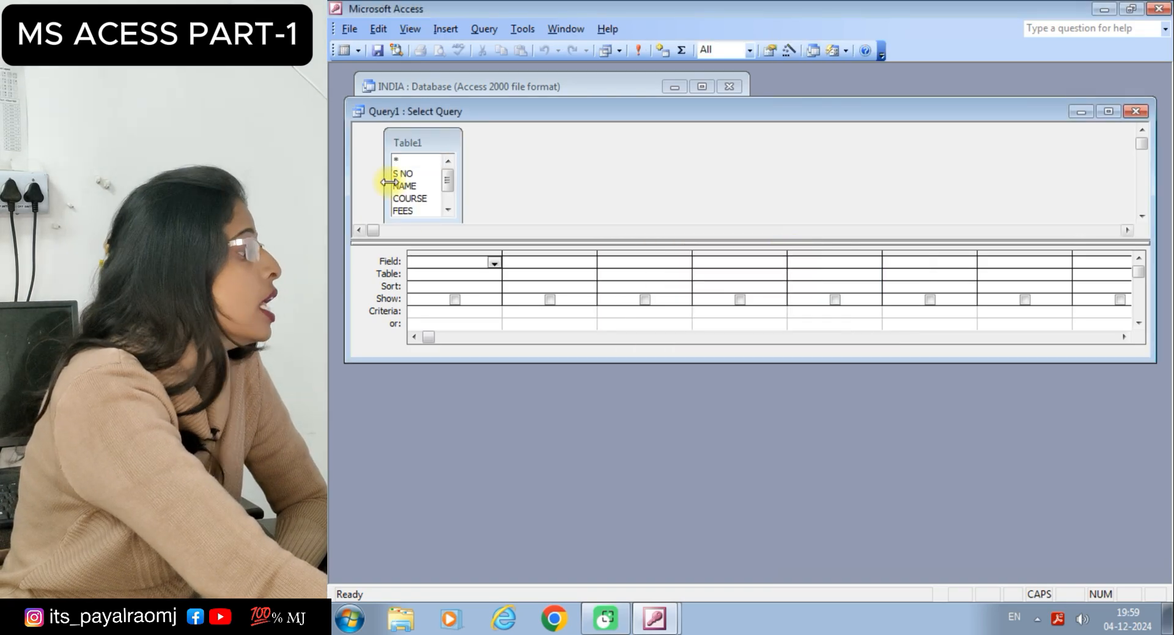
{"action": "mouse_move", "coordinate": [450, 187]}
{"action": "left_mouse_down"}
{"action": "mouse_move", "coordinate": [449, 200]}
{"action": "mouse_move", "coordinate": [460, 176]}
{"action": "left_mouse_up"}
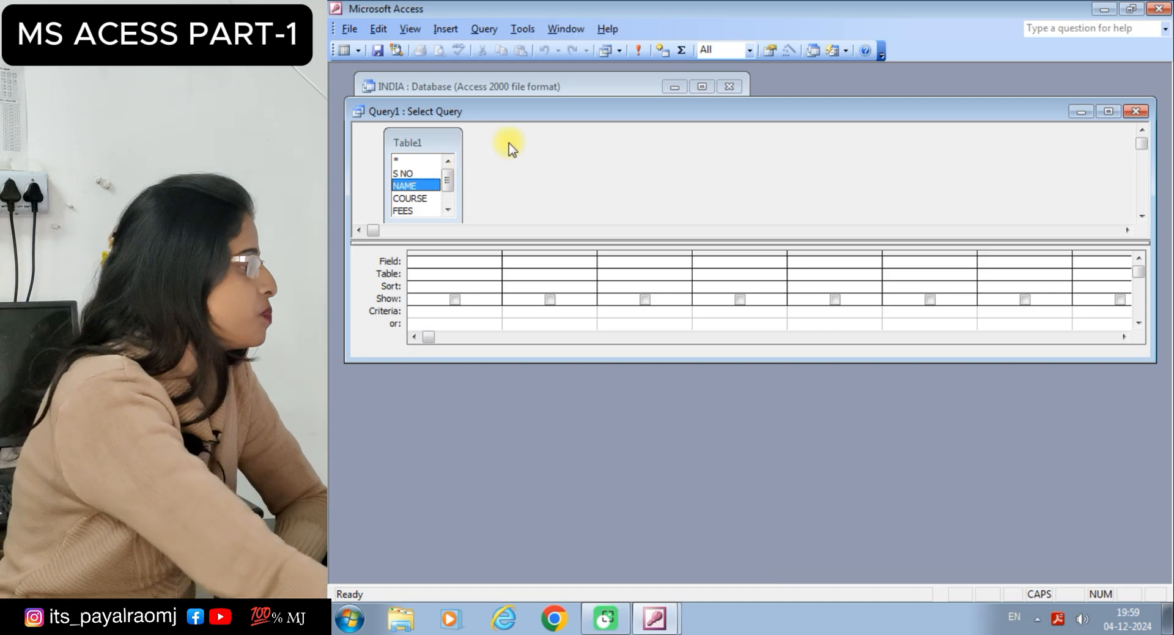
{"action": "double_click", "coordinate": [430, 175]}
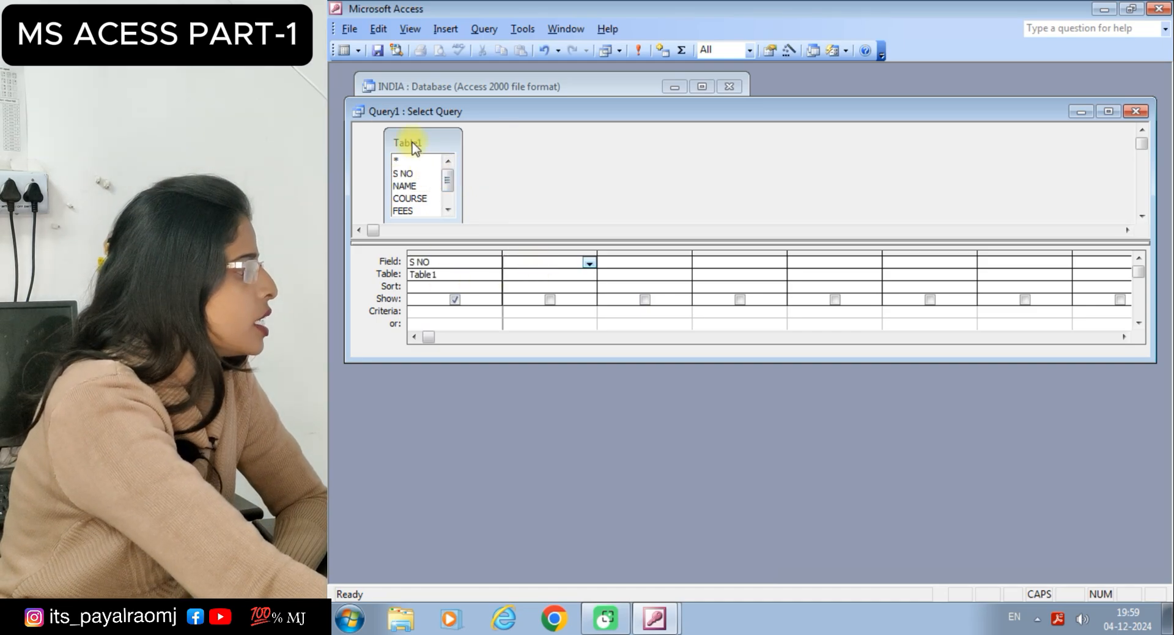
{"action": "double_click", "coordinate": [414, 186]}
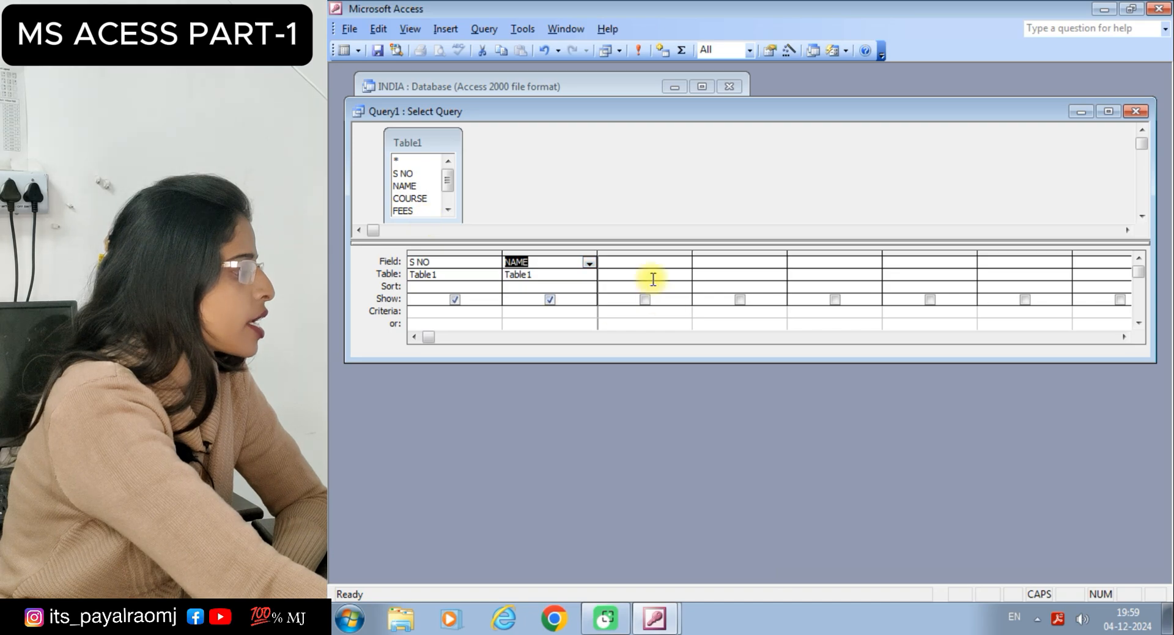
{"action": "left_click", "coordinate": [641, 261]}
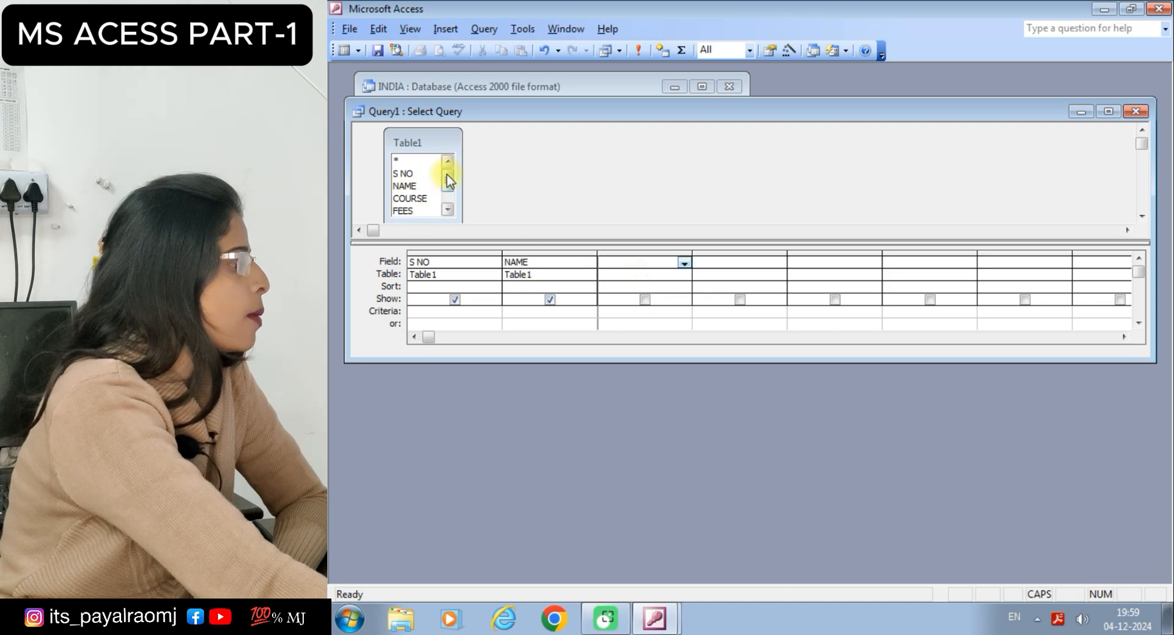
{"action": "scroll", "coordinate": [416, 194], "scroll_direction": "down", "scroll_amount": 1}
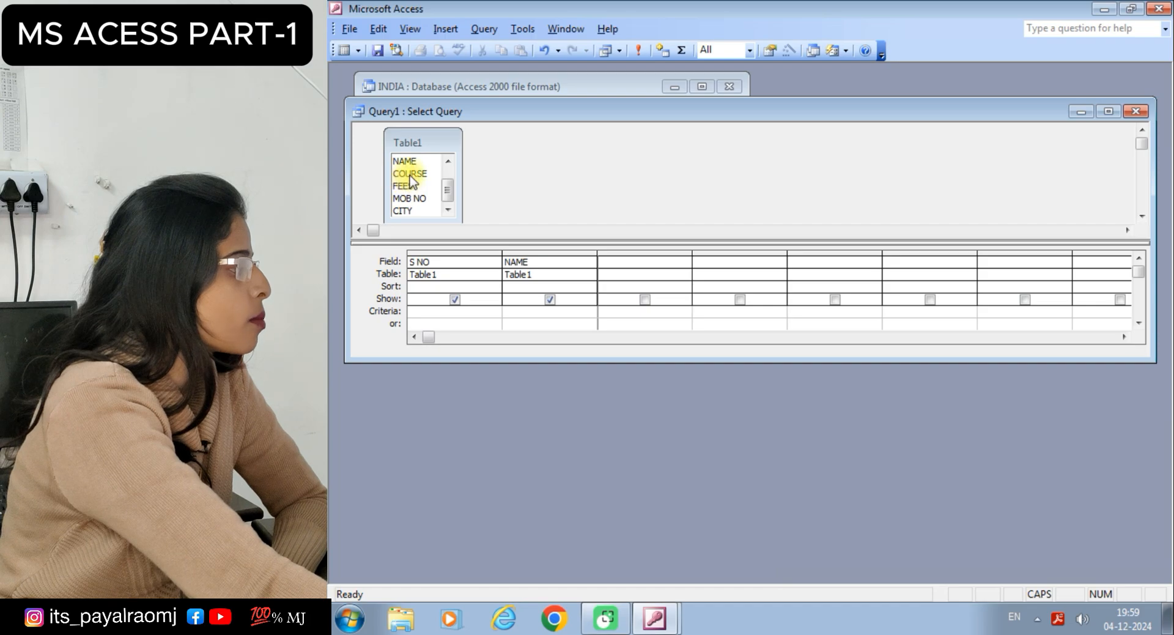
{"action": "left_click_drag", "start_coordinate": [410, 175], "coordinate": [648, 261]}
{"action": "left_click_drag", "start_coordinate": [416, 199], "coordinate": [721, 266]}
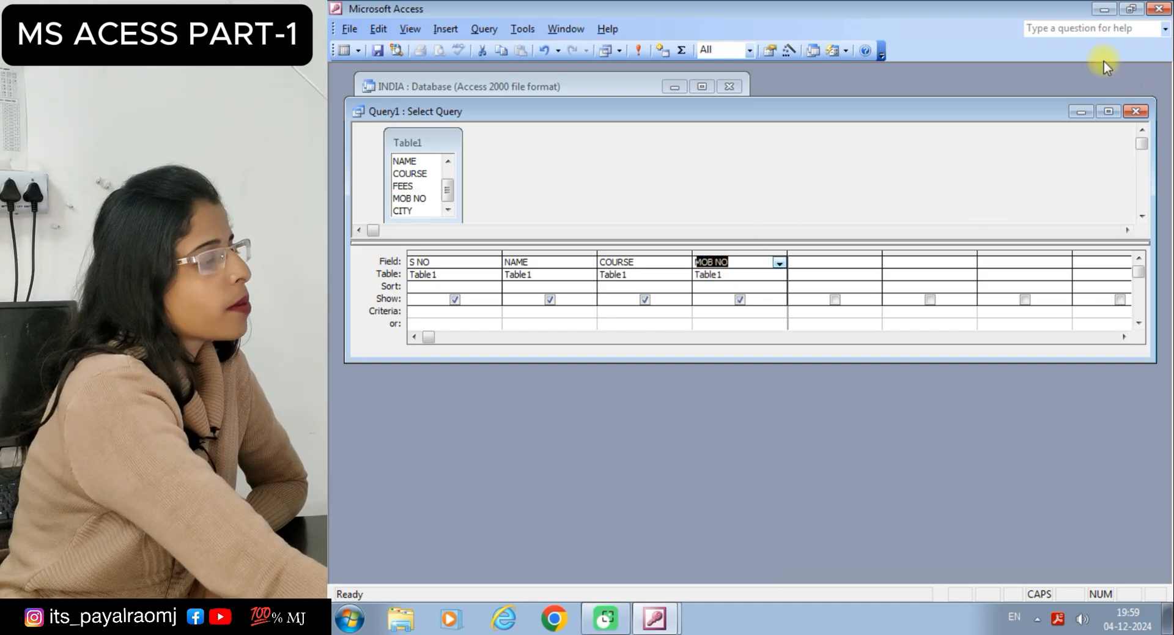
Close the query design and save it as Query1.
{"action": "left_click", "coordinate": [1131, 112]}
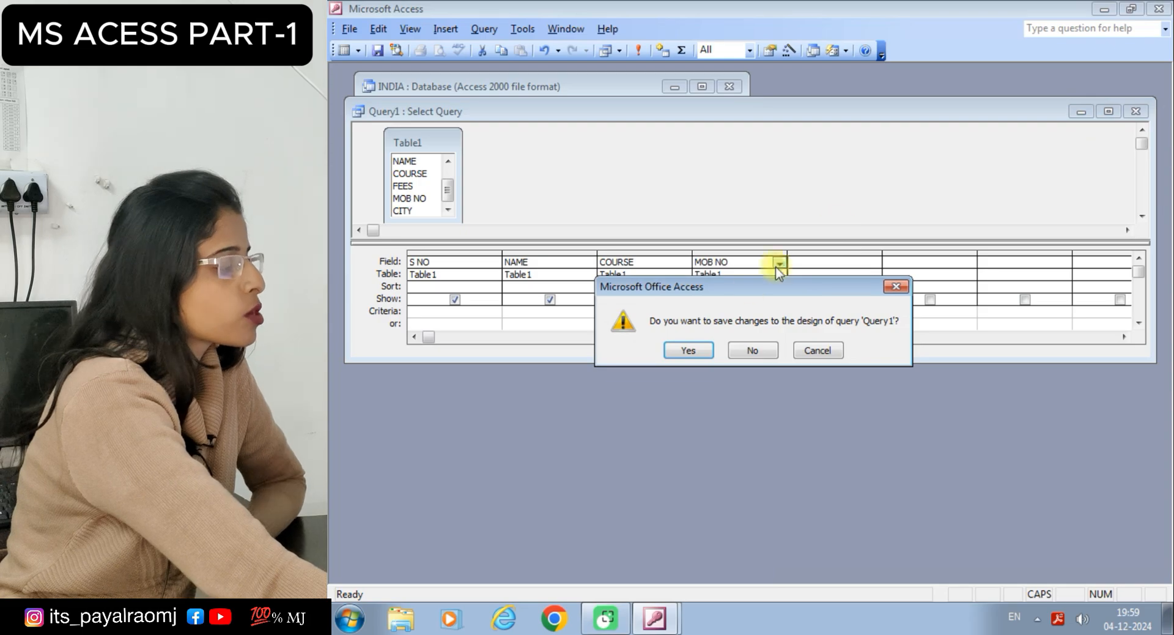
{"action": "left_click", "coordinate": [688, 350]}
{"action": "left_click", "coordinate": [684, 218]}
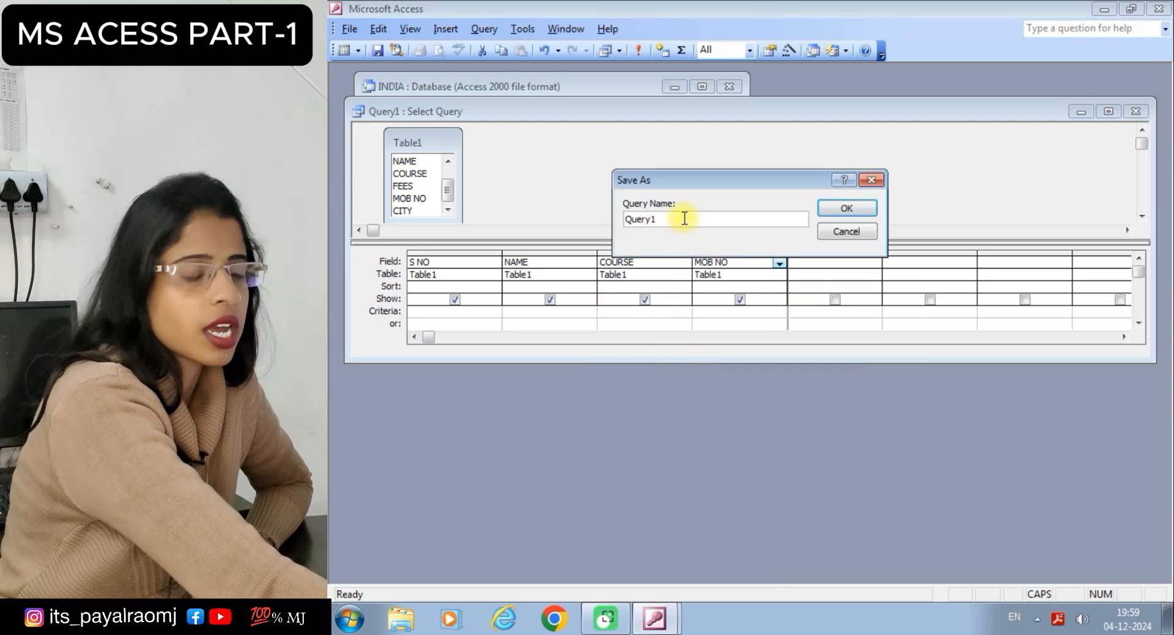
{"action": "left_click", "coordinate": [834, 206]}
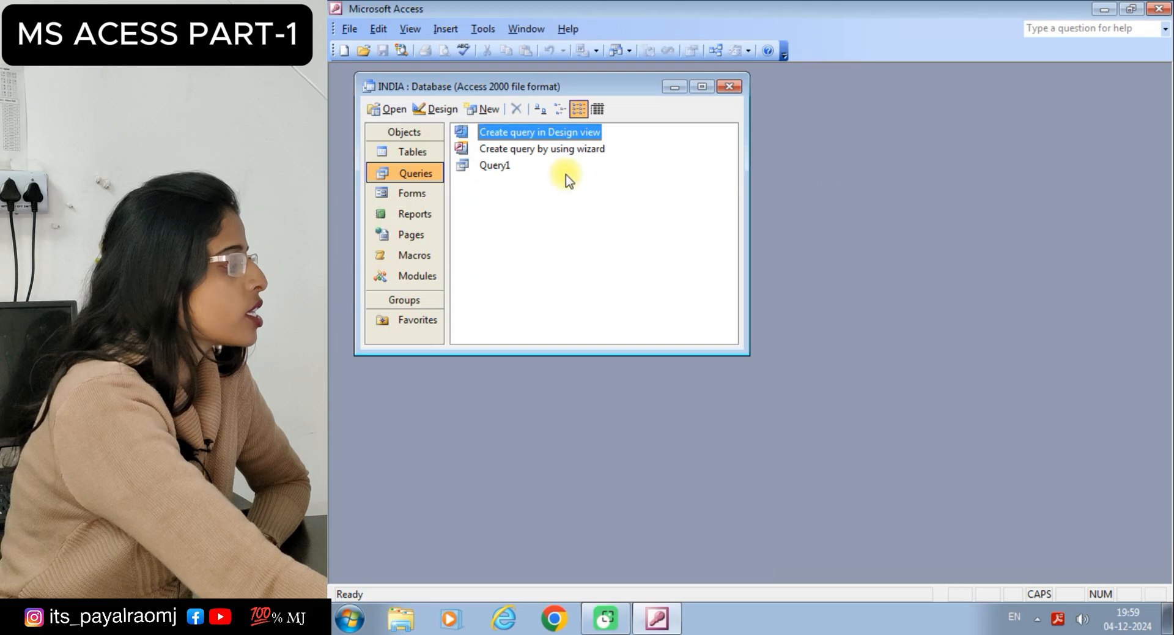
{"action": "double_click", "coordinate": [505, 170]}
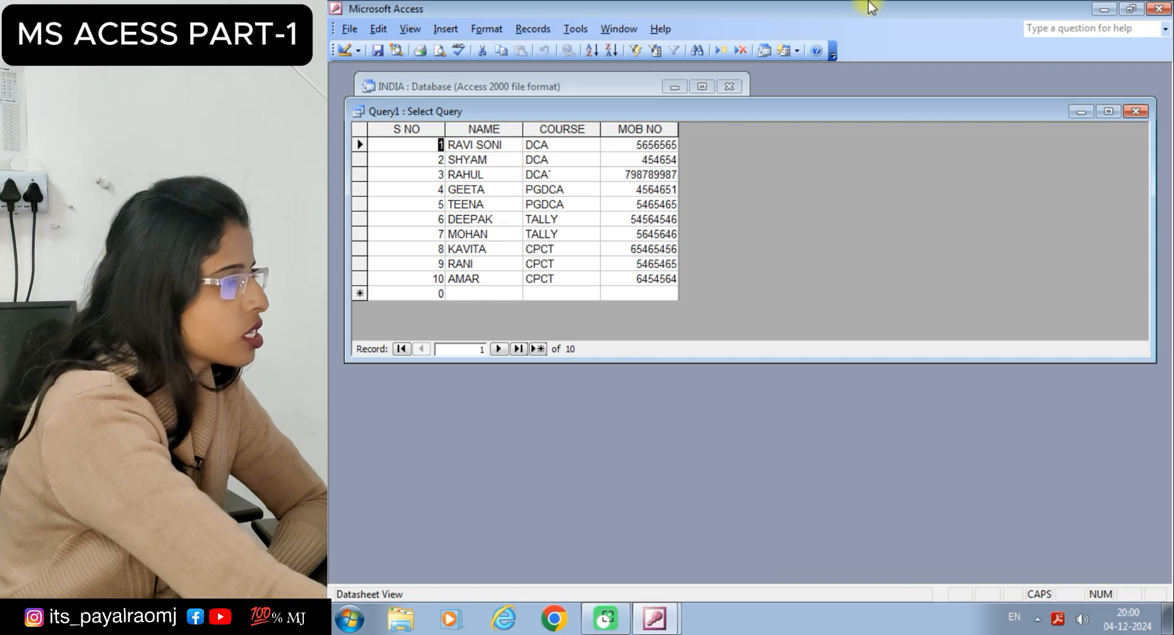
{"action": "left_click", "coordinate": [1136, 110]}
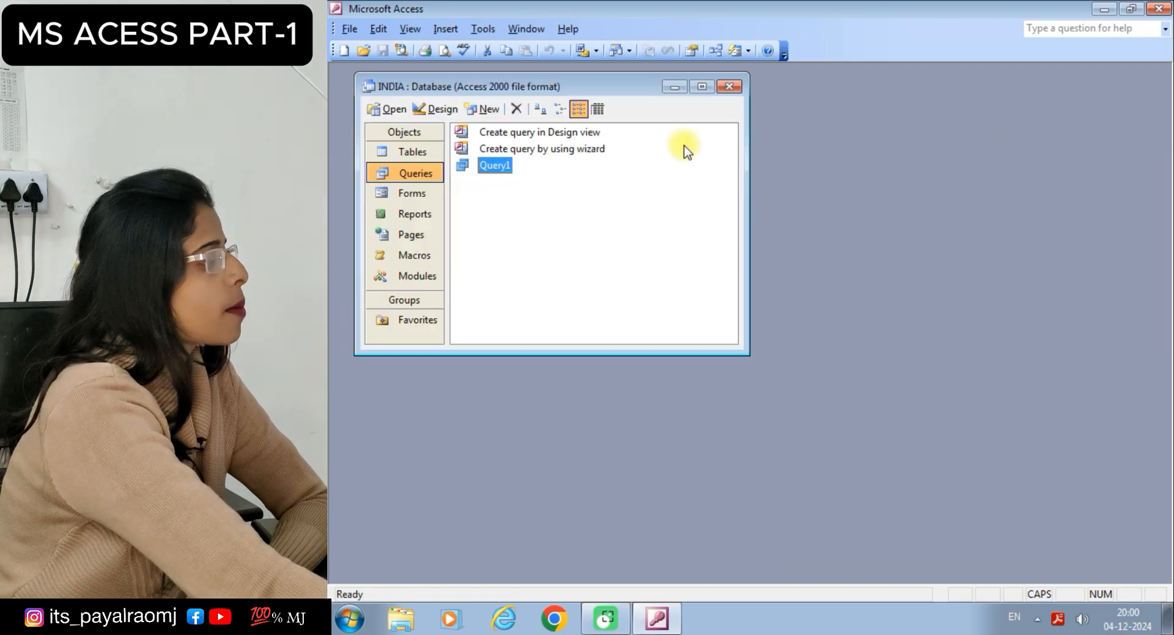
Use the Query Wizard to build a Table1 detail query with S NO, NAME and FEES.
{"action": "double_click", "coordinate": [562, 153]}
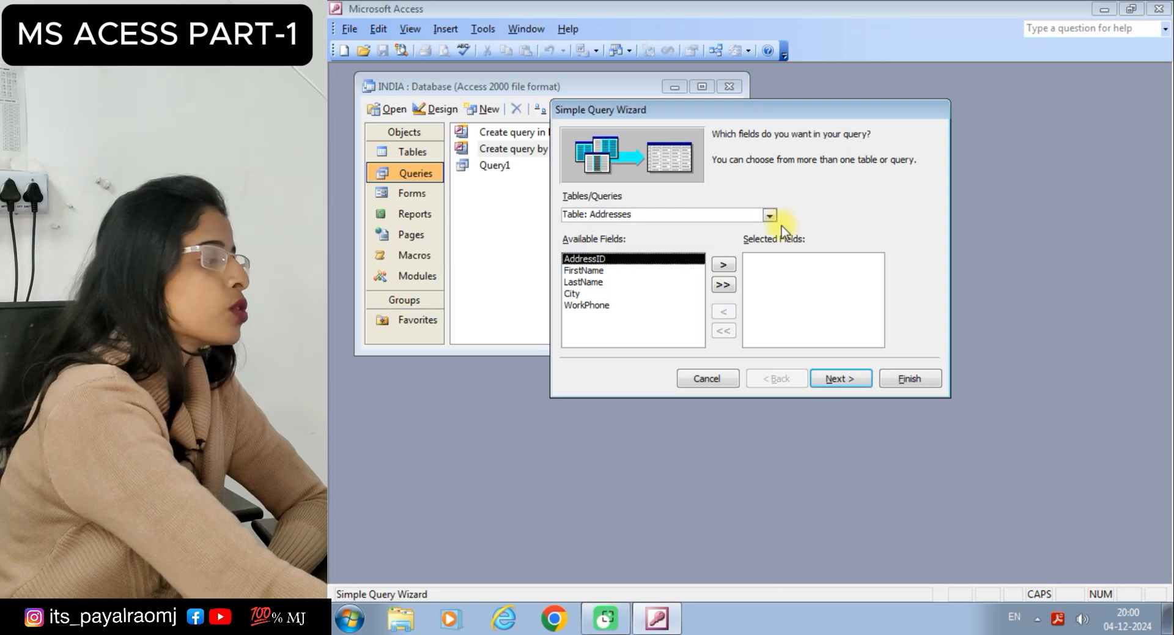
{"action": "left_click", "coordinate": [769, 214]}
{"action": "left_click", "coordinate": [673, 239]}
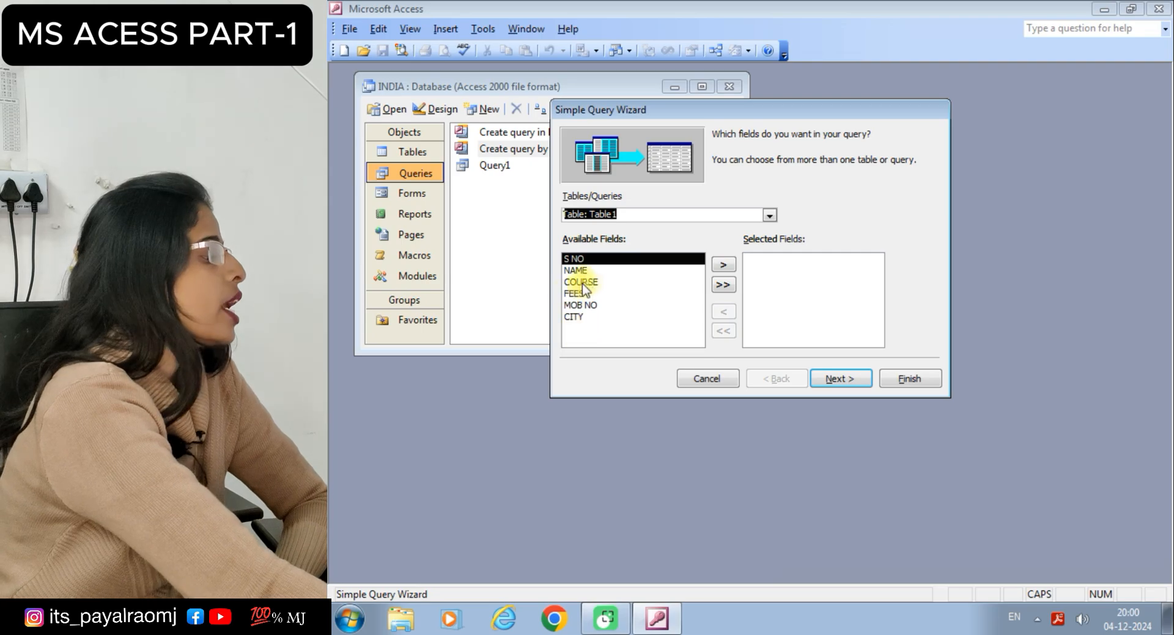
{"action": "left_click", "coordinate": [723, 264]}
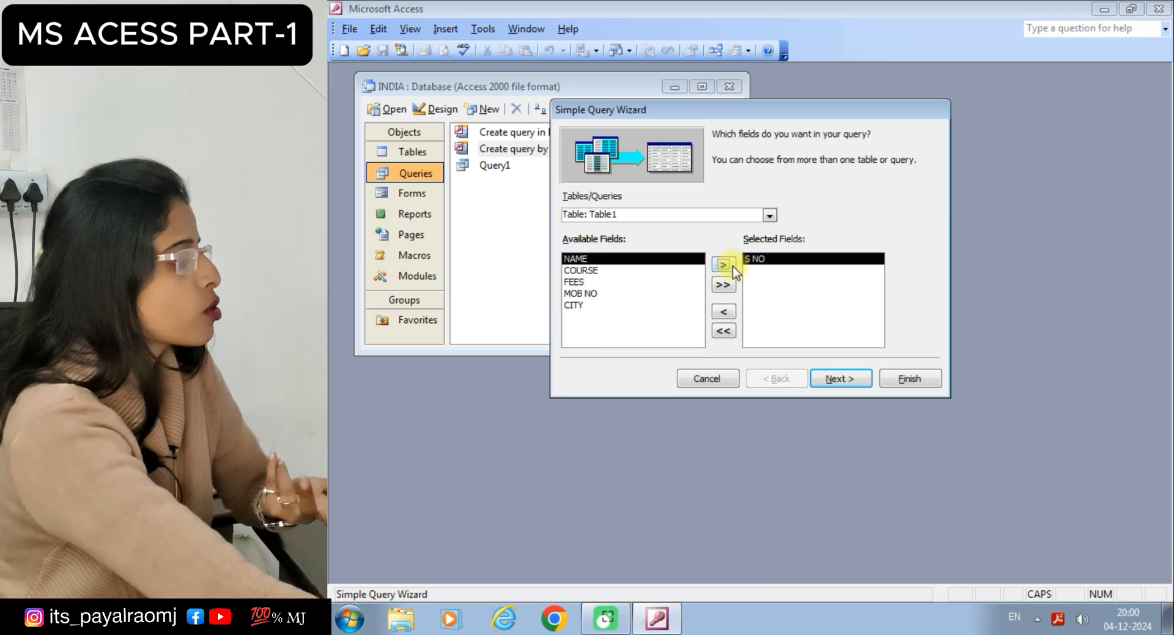
{"action": "left_click", "coordinate": [731, 266]}
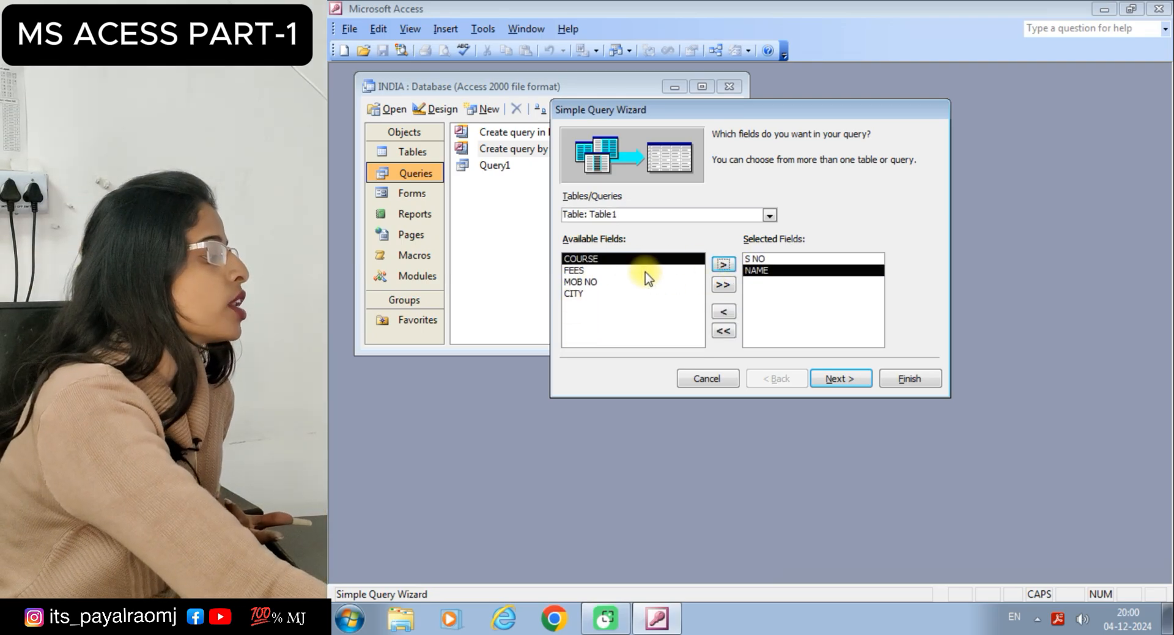
{"action": "left_click", "coordinate": [645, 271]}
{"action": "left_click", "coordinate": [723, 264]}
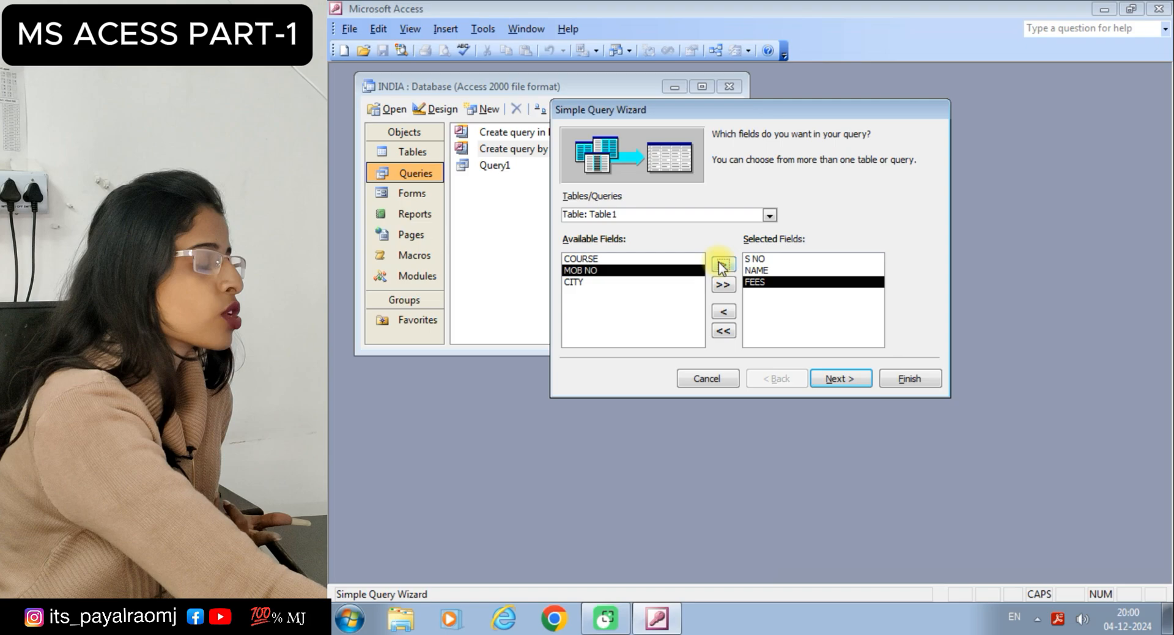
{"action": "left_click", "coordinate": [822, 380]}
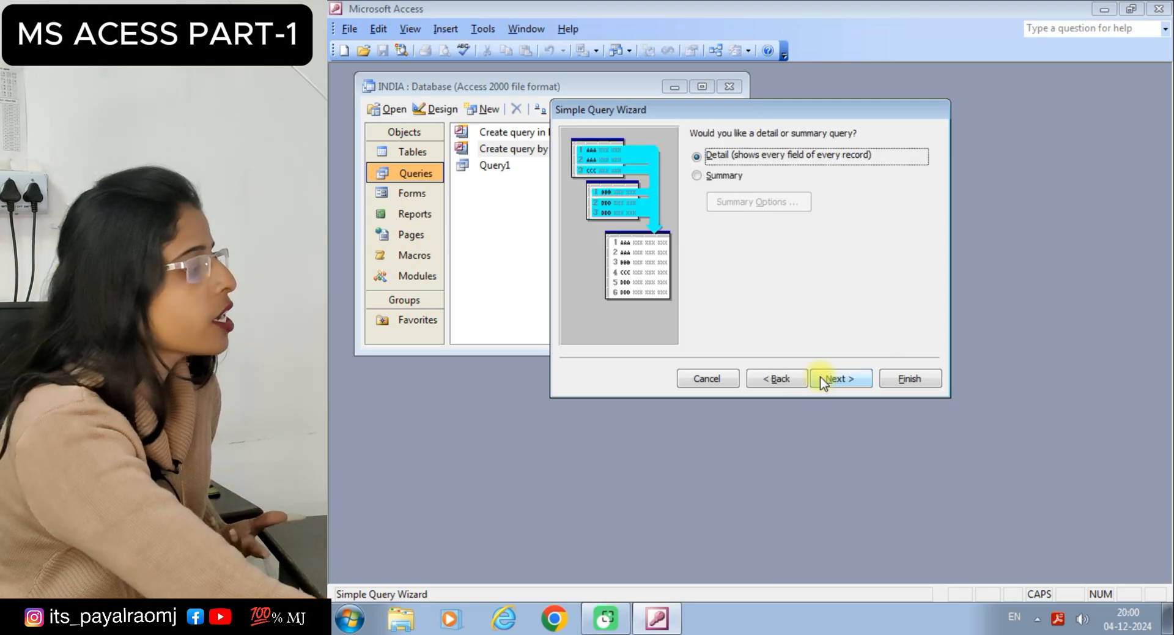
{"action": "left_click", "coordinate": [823, 380]}
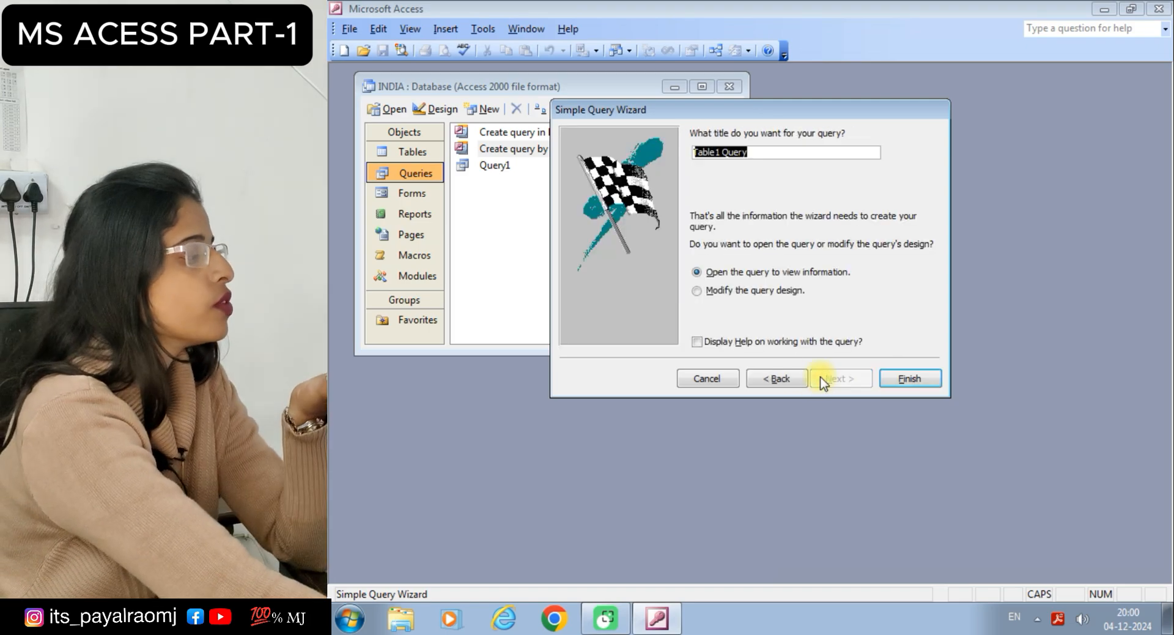
{"action": "left_click", "coordinate": [793, 154]}
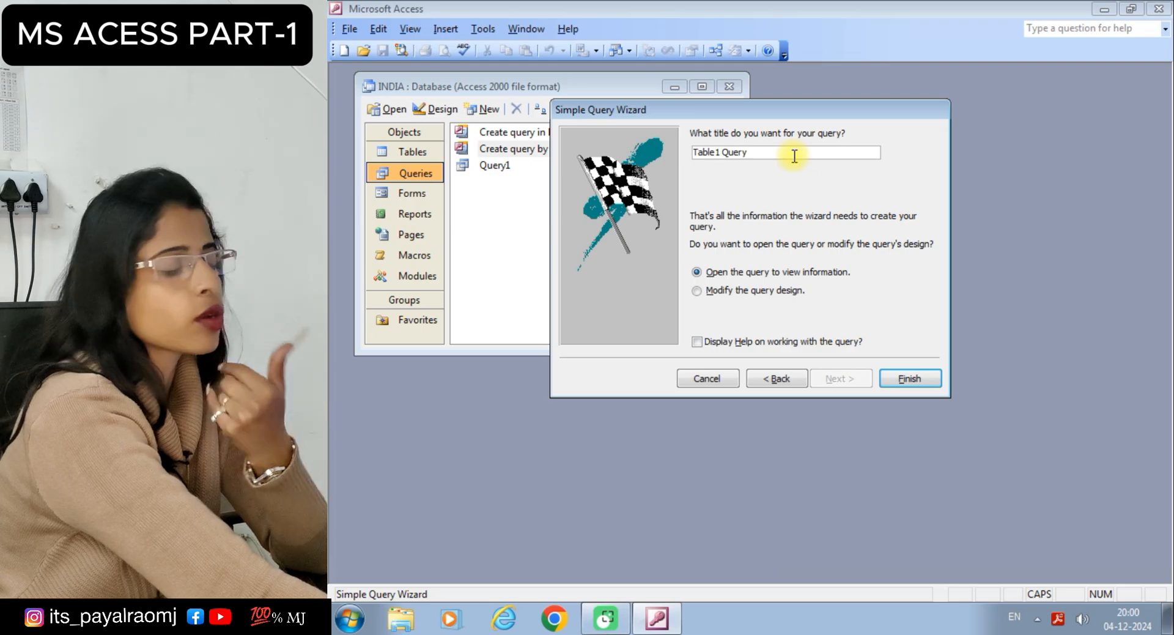
{"action": "left_click", "coordinate": [927, 379]}
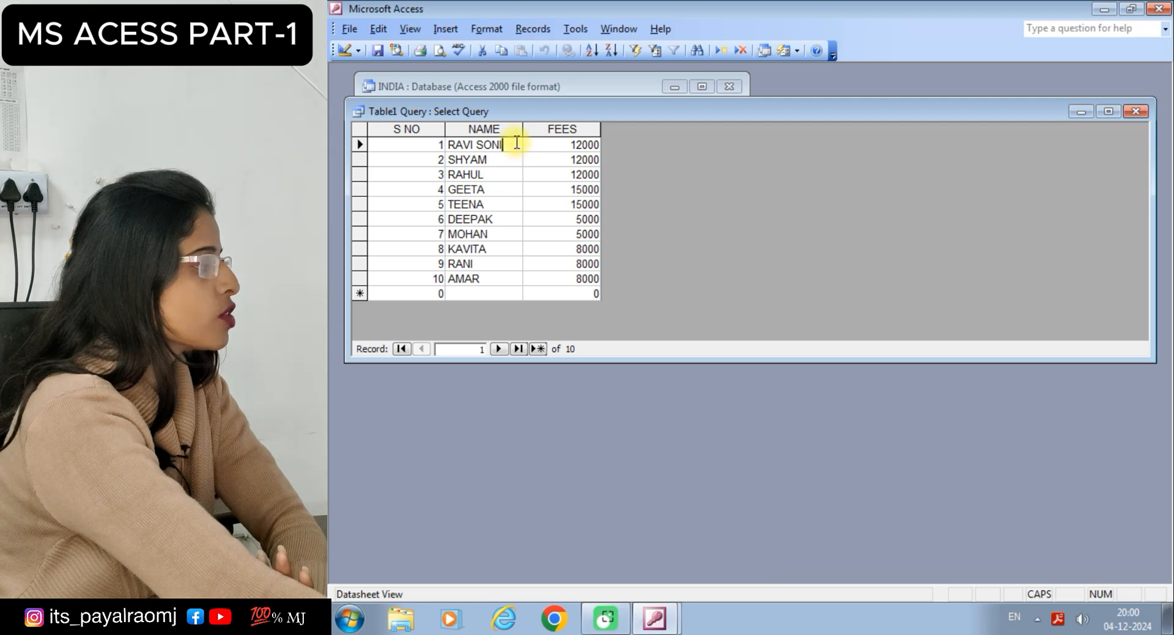
Step through the Table1 Query records one by one, then close the results.
{"action": "left_click", "coordinate": [499, 349]}
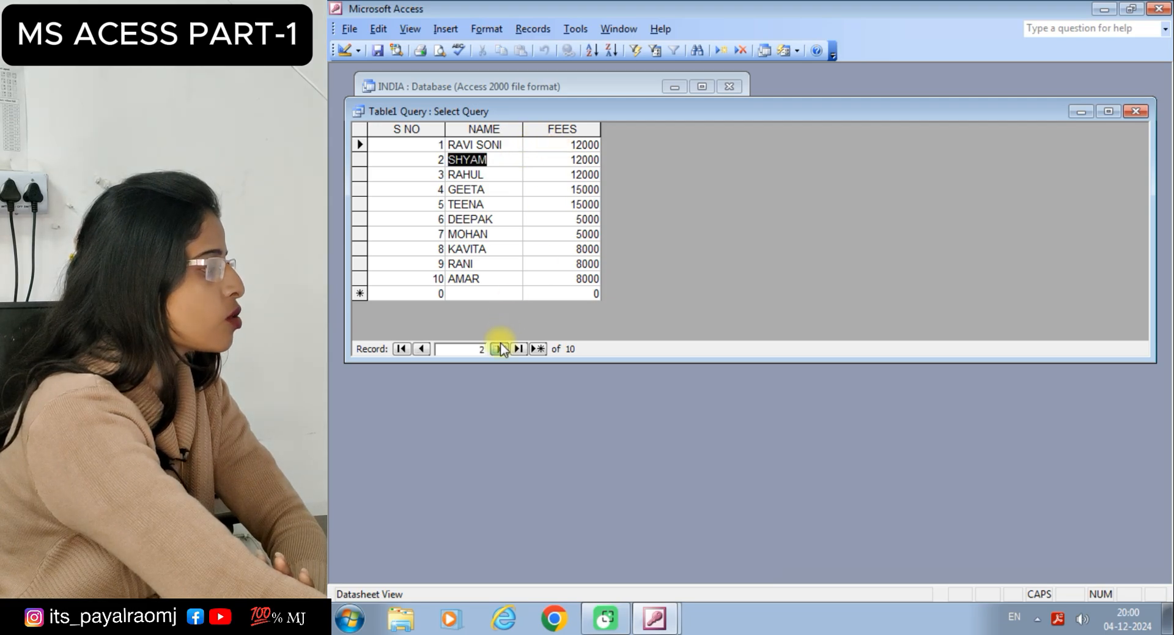
{"action": "left_click", "coordinate": [499, 348]}
{"action": "left_click", "coordinate": [498, 349]}
{"action": "left_click", "coordinate": [499, 348]}
{"action": "left_click", "coordinate": [499, 349]}
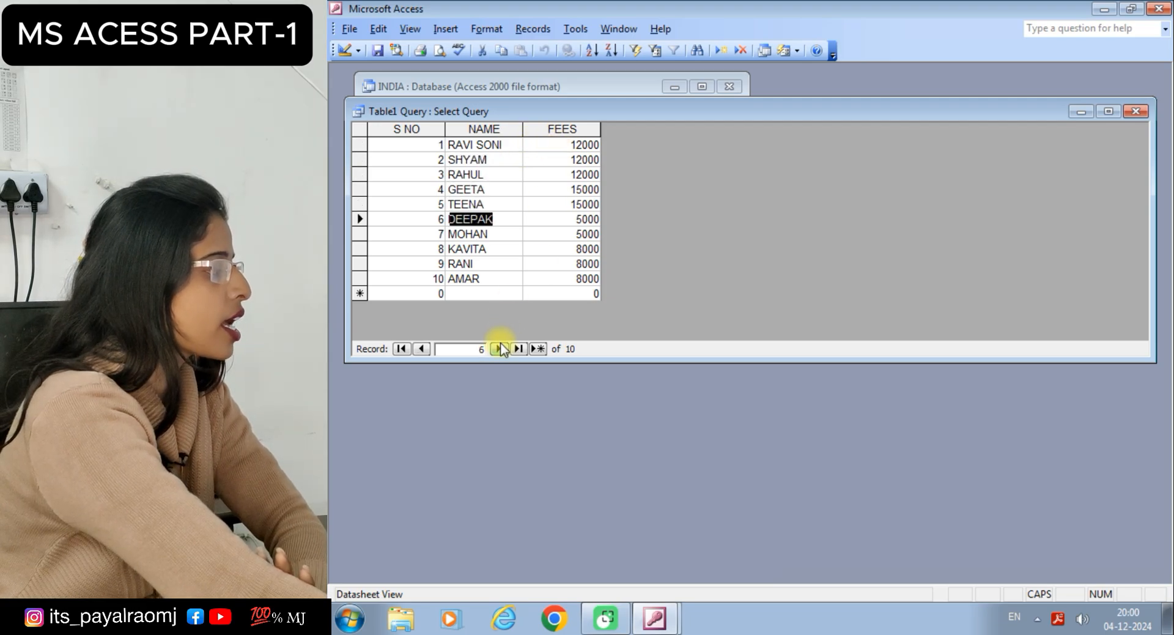
{"action": "left_click", "coordinate": [498, 349]}
{"action": "left_click", "coordinate": [499, 348]}
{"action": "left_click", "coordinate": [498, 348]}
{"action": "left_click", "coordinate": [499, 348]}
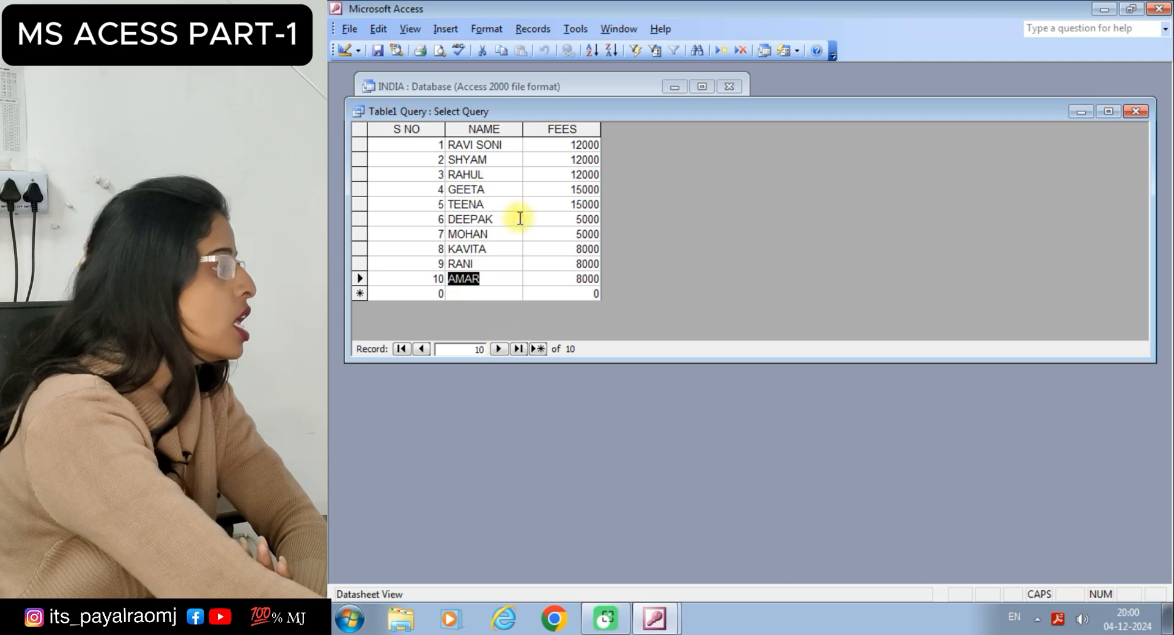
{"action": "left_click", "coordinate": [1136, 111]}
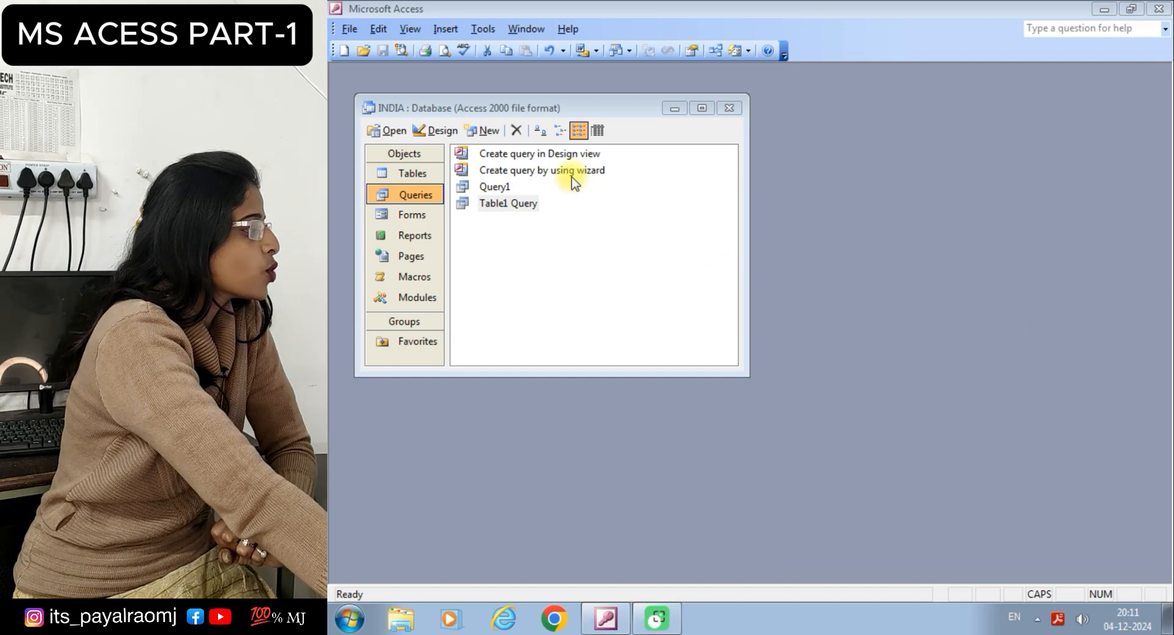
Run the Query Wizard on Table1 with all fields to create Table1 Query1, then close its results.
{"action": "double_click", "coordinate": [567, 177]}
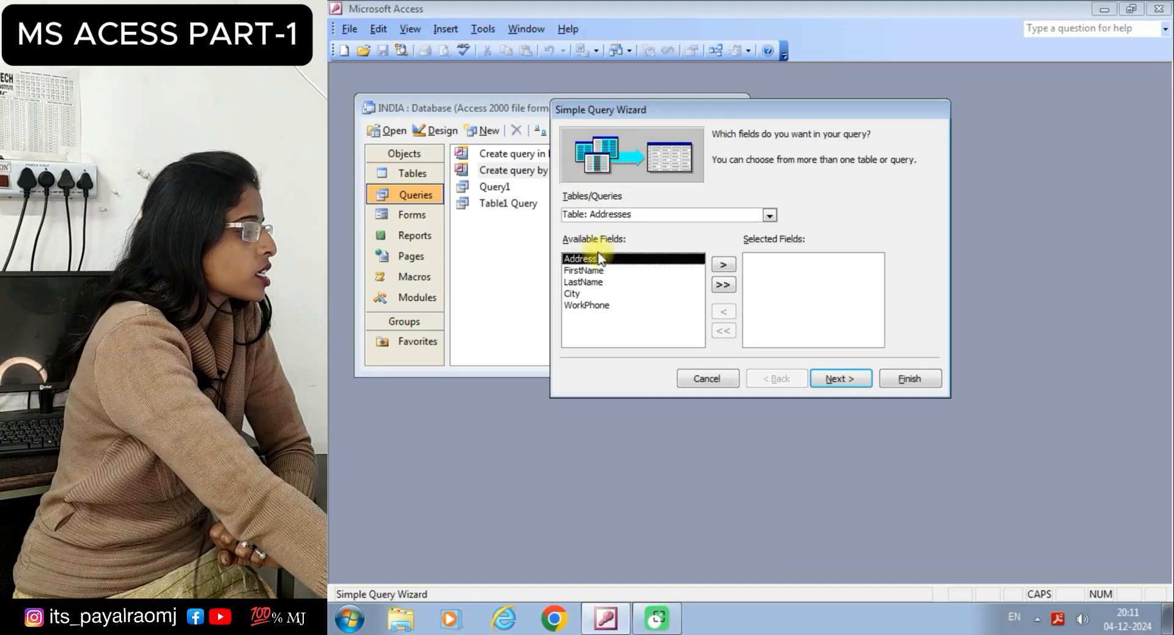
{"action": "left_click", "coordinate": [769, 215]}
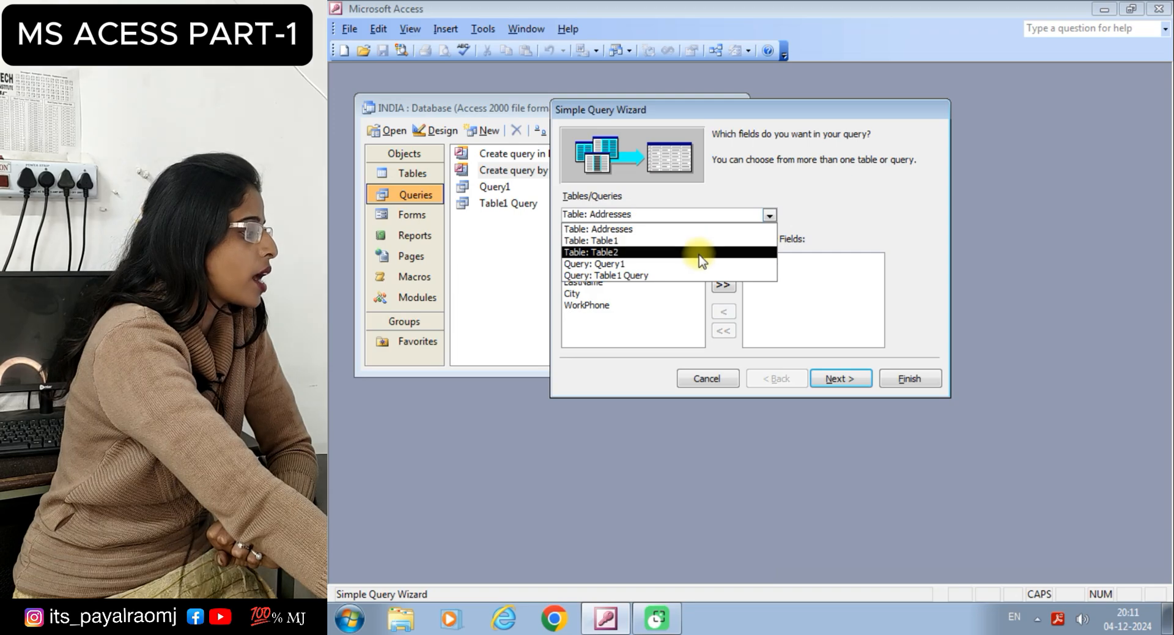
{"action": "left_click", "coordinate": [676, 248]}
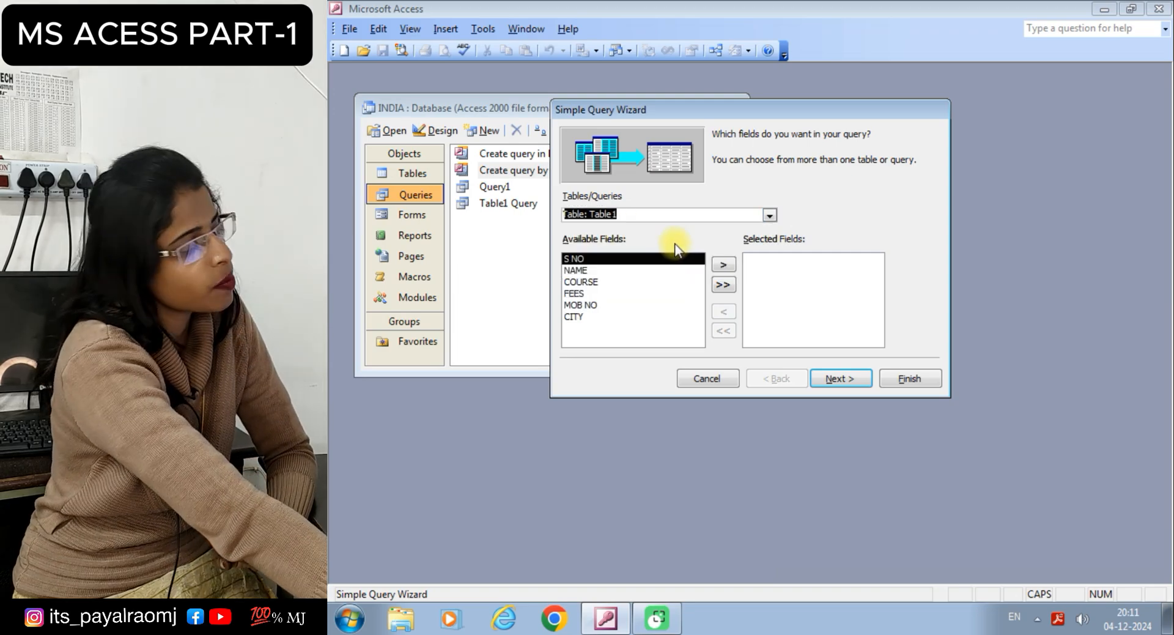
{"action": "left_click", "coordinate": [722, 284]}
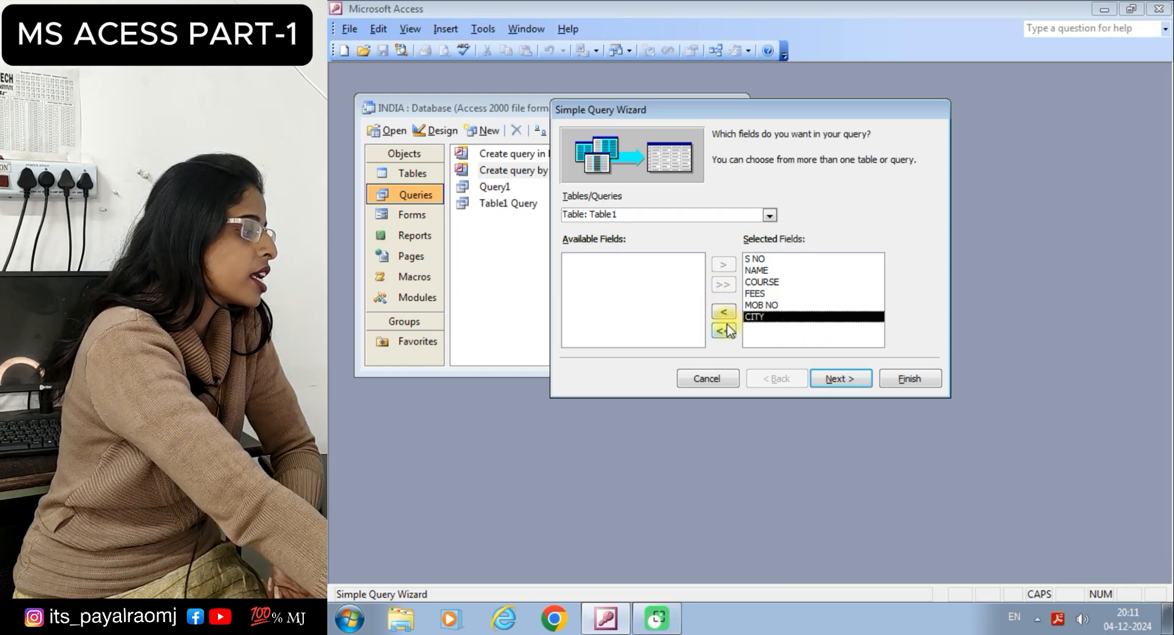
{"action": "left_click", "coordinate": [836, 382]}
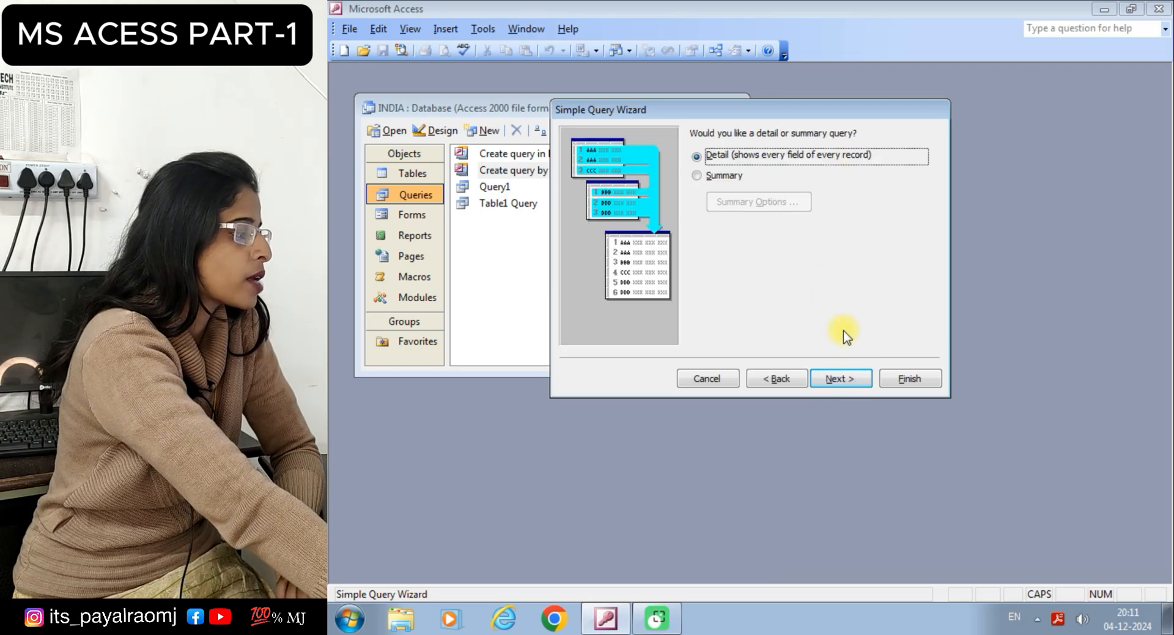
{"action": "left_click", "coordinate": [832, 377]}
{"action": "left_click", "coordinate": [884, 377]}
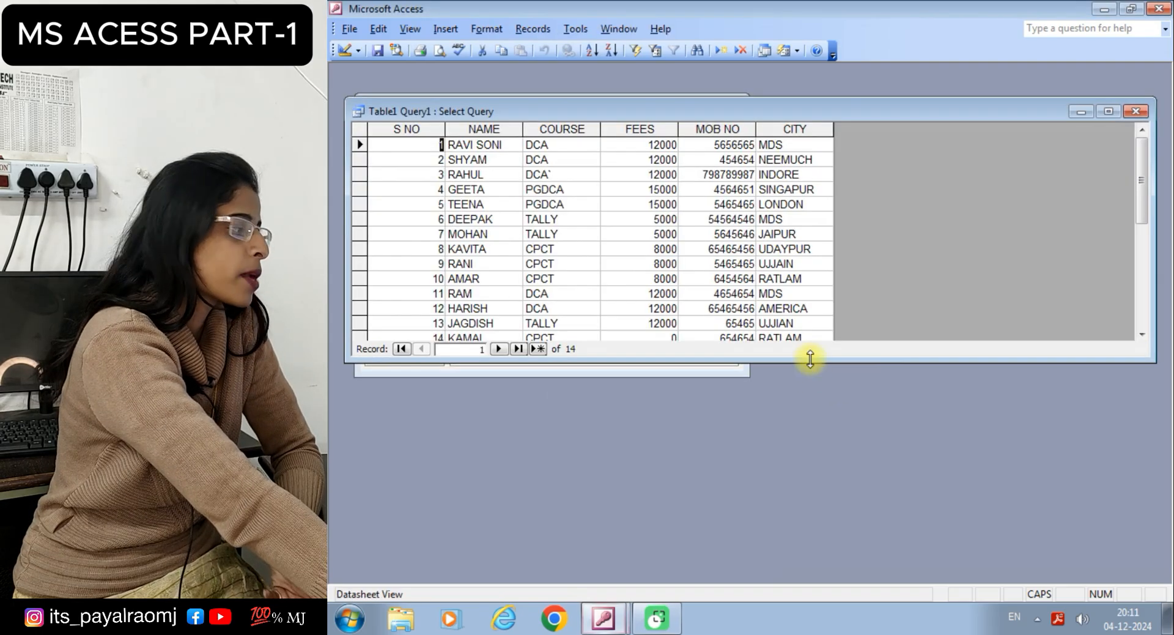
{"action": "left_click", "coordinate": [1135, 111]}
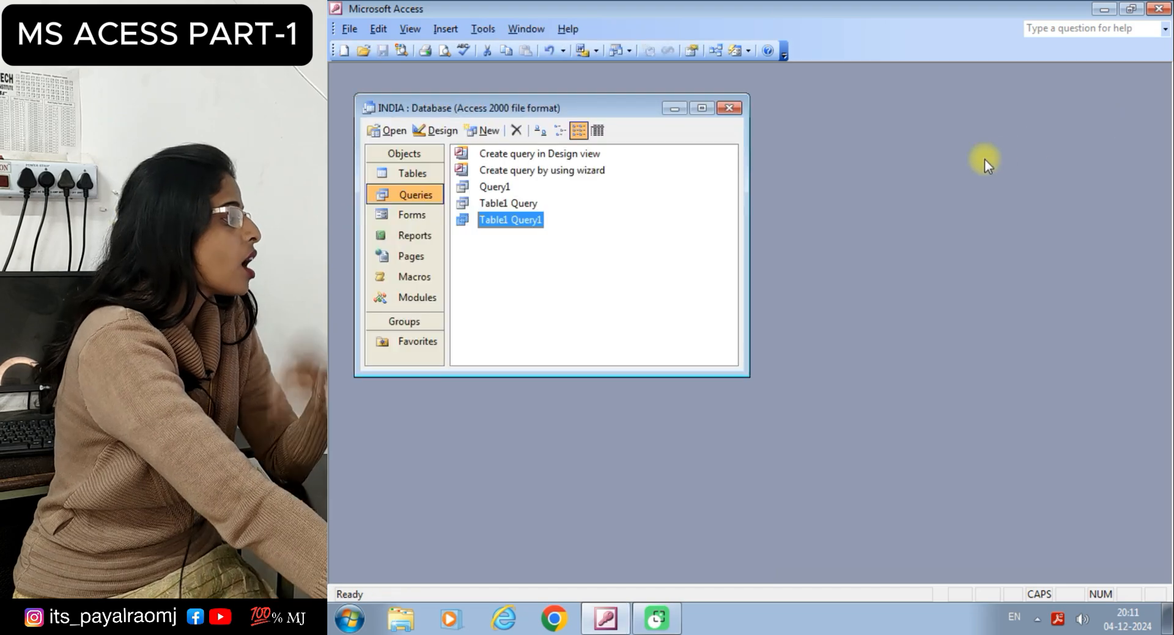
{"action": "left_click", "coordinate": [563, 158]}
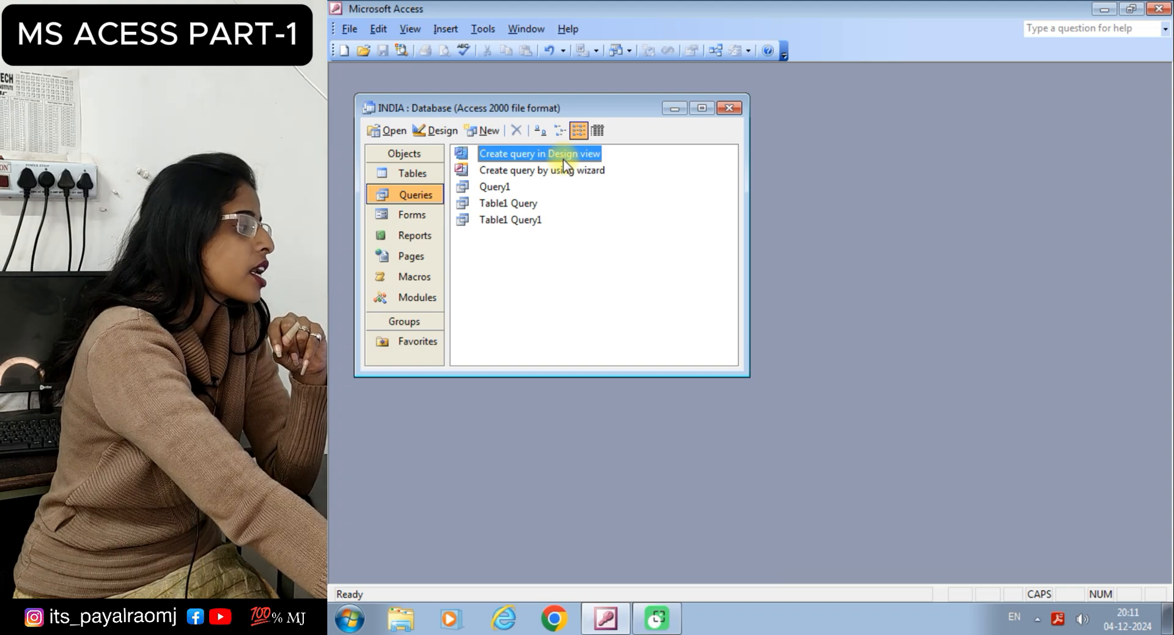
Start a design-view query on Table1 and place S NO, NAME and COURSE in the grid.
{"action": "double_click", "coordinate": [564, 158]}
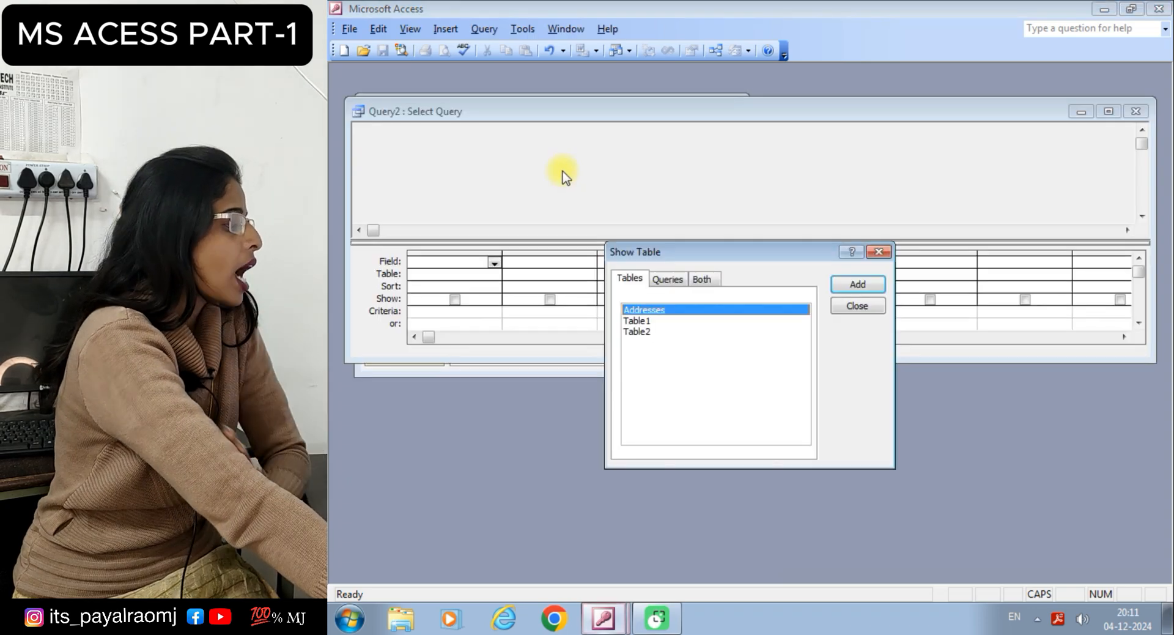
{"action": "left_click", "coordinate": [636, 320]}
{"action": "left_click", "coordinate": [859, 284]}
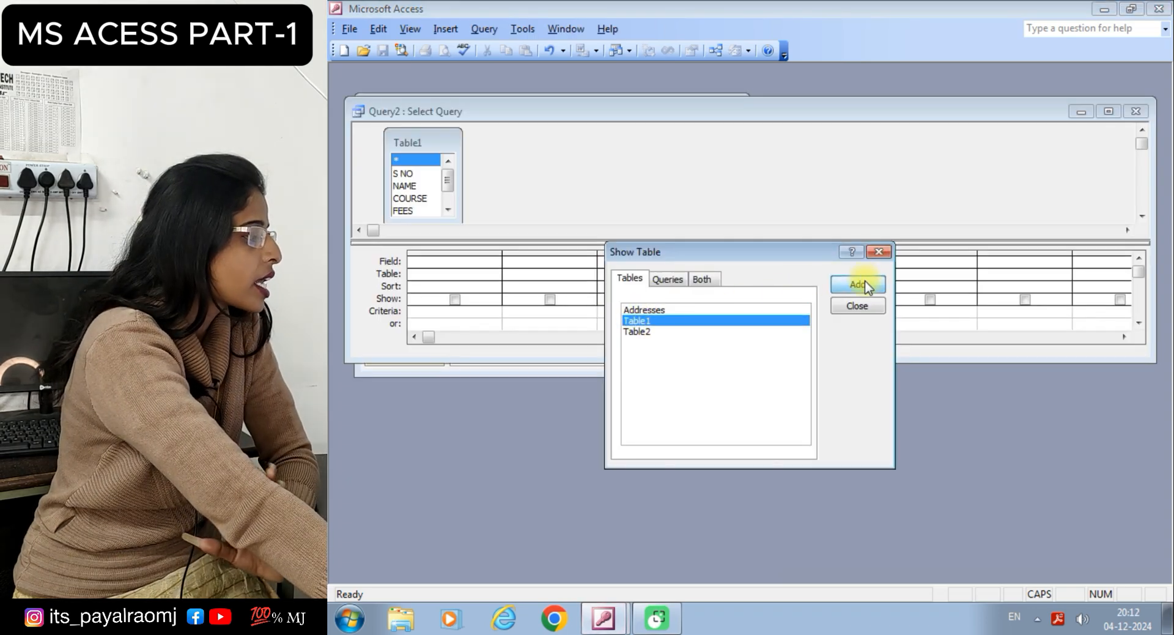
{"action": "left_click", "coordinate": [878, 251]}
{"action": "left_click_drag", "start_coordinate": [402, 173], "coordinate": [480, 260]}
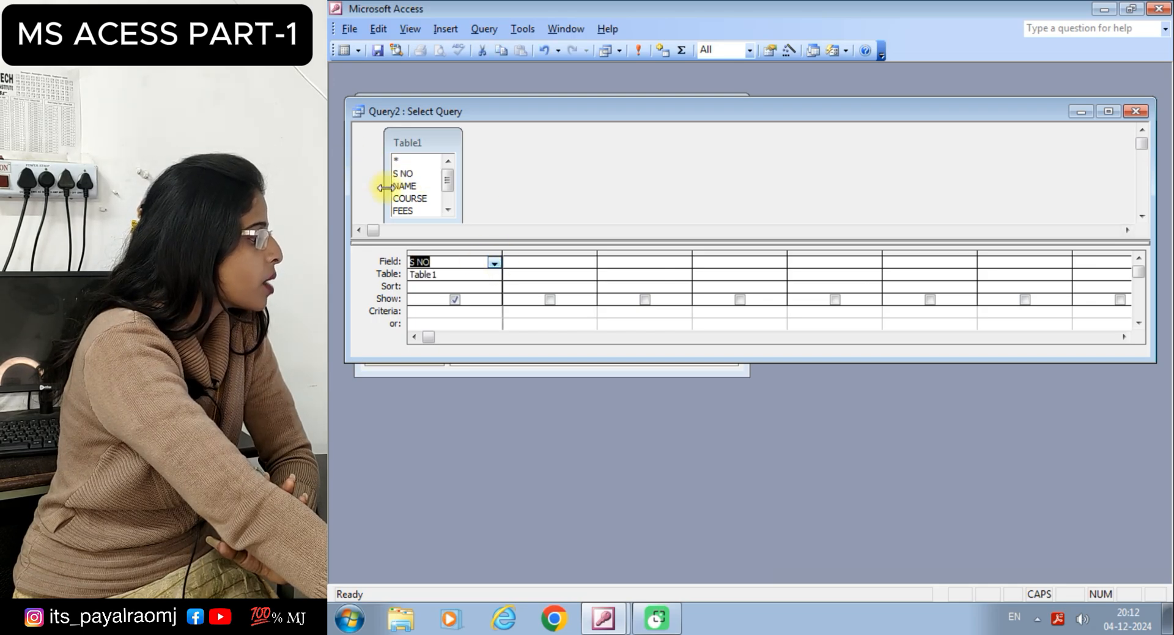
{"action": "left_click_drag", "start_coordinate": [396, 186], "coordinate": [615, 264]}
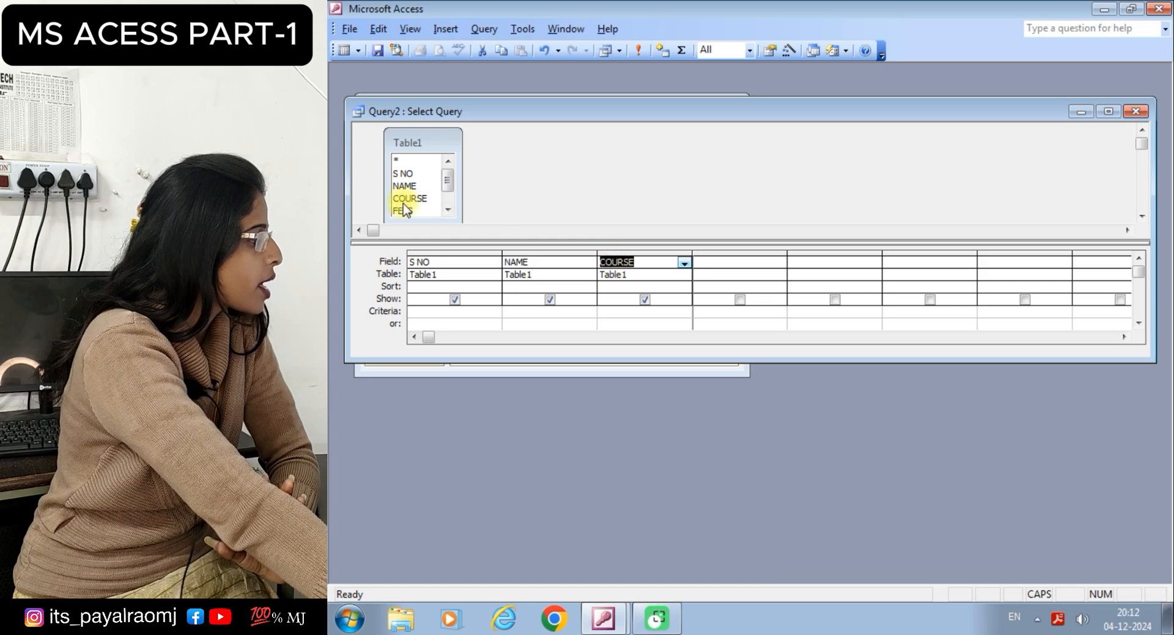
{"action": "left_click_drag", "start_coordinate": [404, 211], "coordinate": [768, 261]}
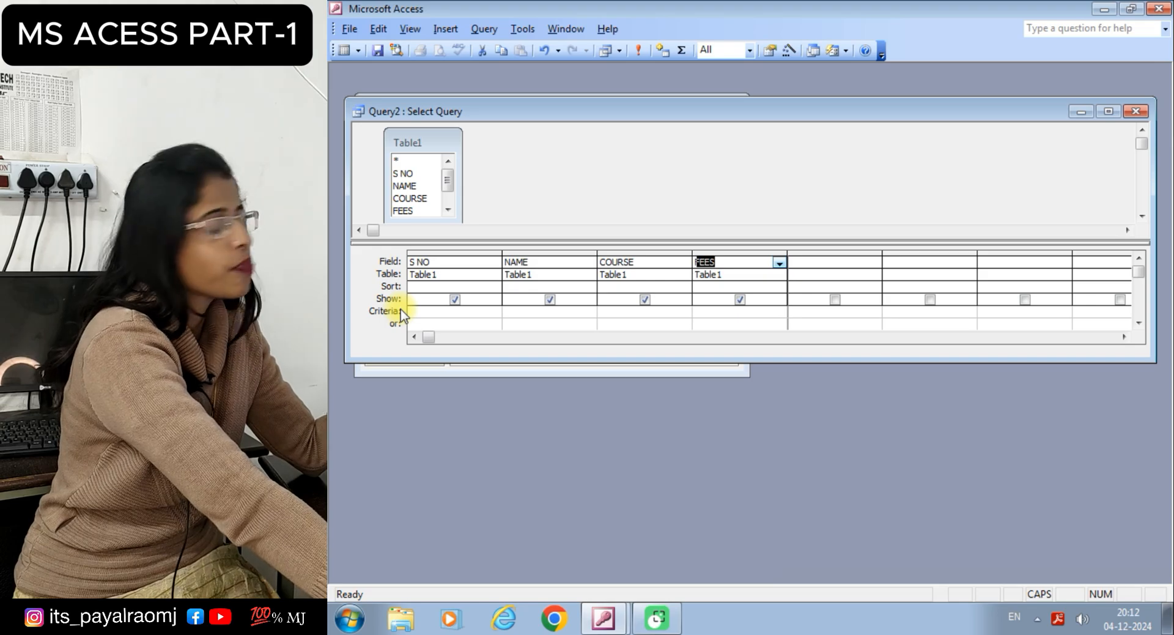
Set the COURSE criterion to DCA and save the query as Query2.
{"action": "left_click", "coordinate": [615, 319]}
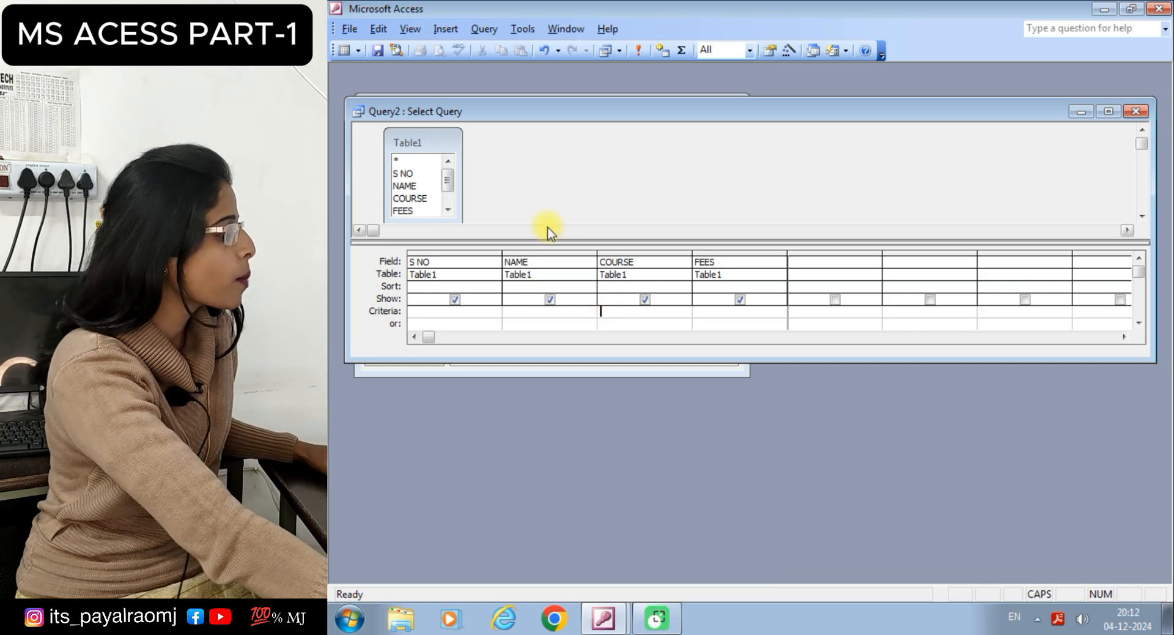
{"action": "type", "text": "DCA"}
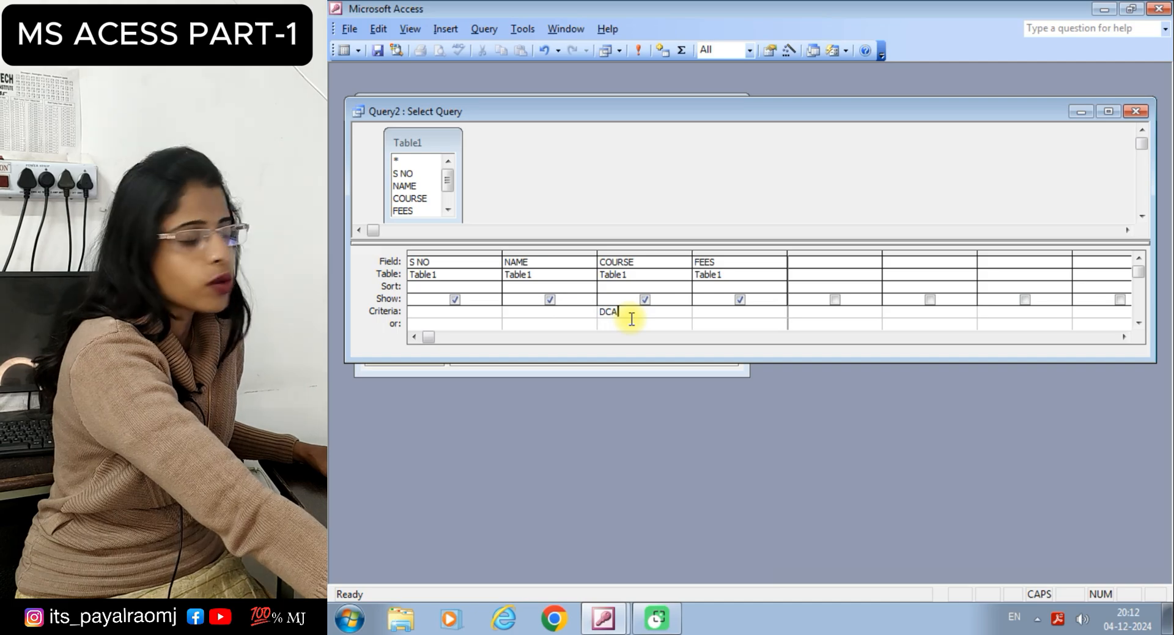
{"action": "left_click", "coordinate": [1131, 114]}
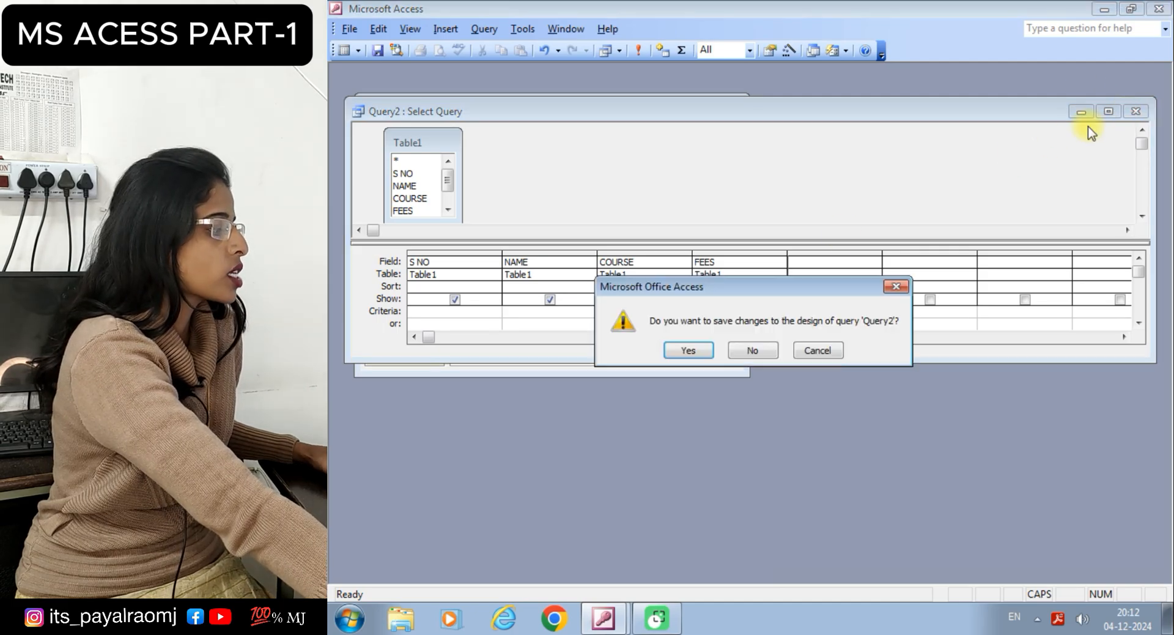
{"action": "left_click", "coordinate": [706, 348]}
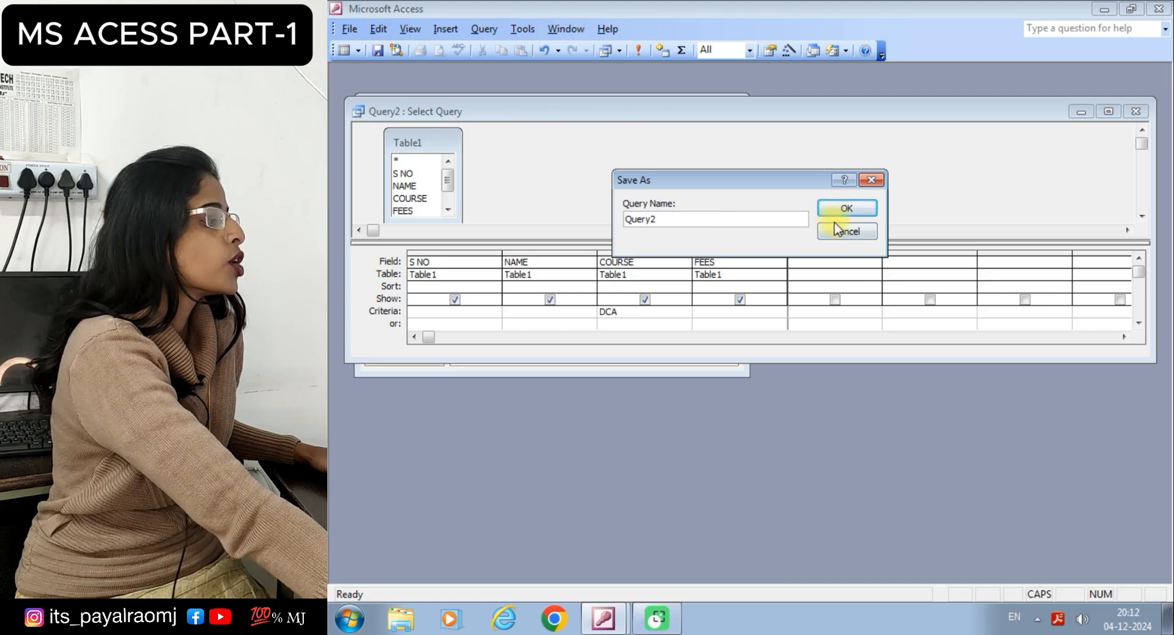
{"action": "left_click", "coordinate": [854, 211]}
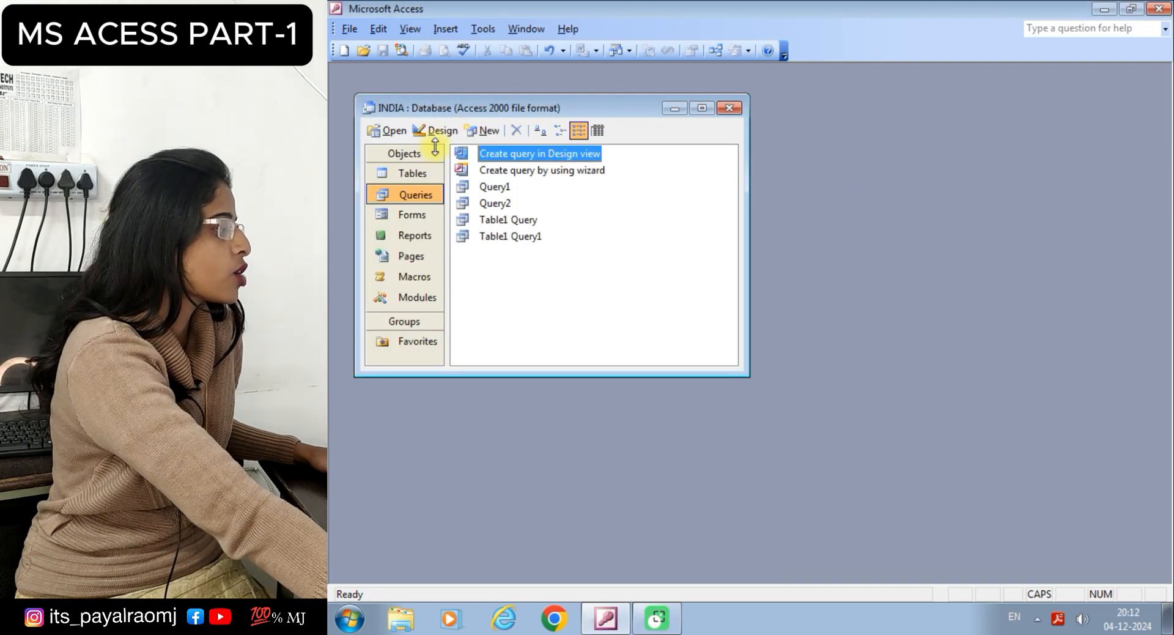
Compare Query2's results with Table1's records, then reopen Query2 showing the four DCA students.
{"action": "double_click", "coordinate": [483, 203]}
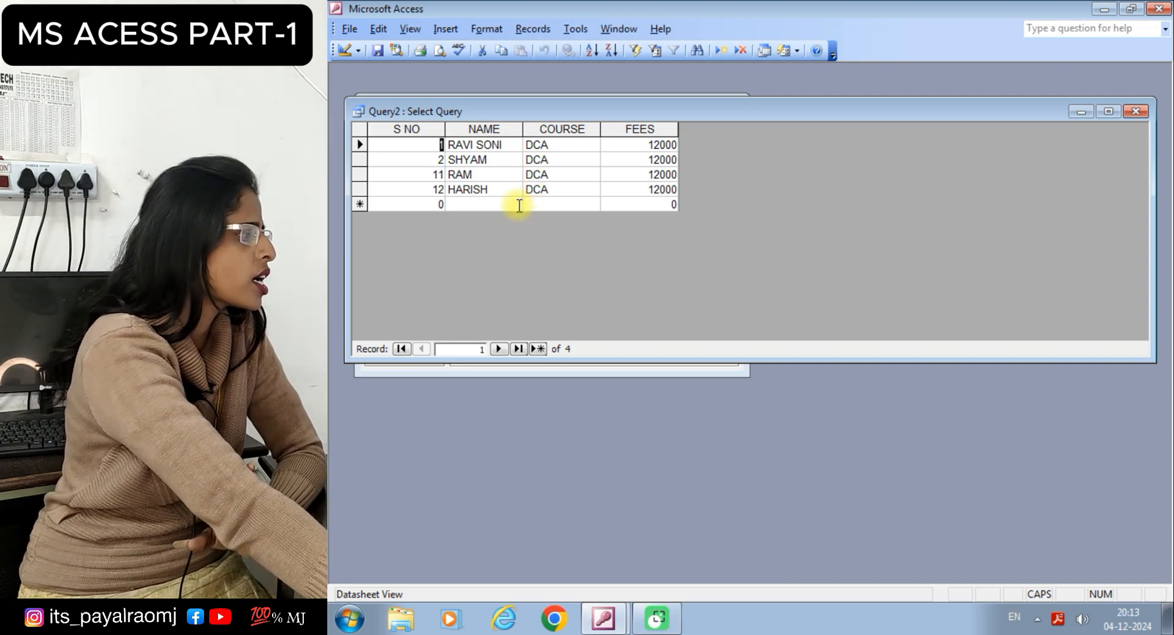
{"action": "left_click", "coordinate": [1135, 111]}
{"action": "left_click", "coordinate": [430, 180]}
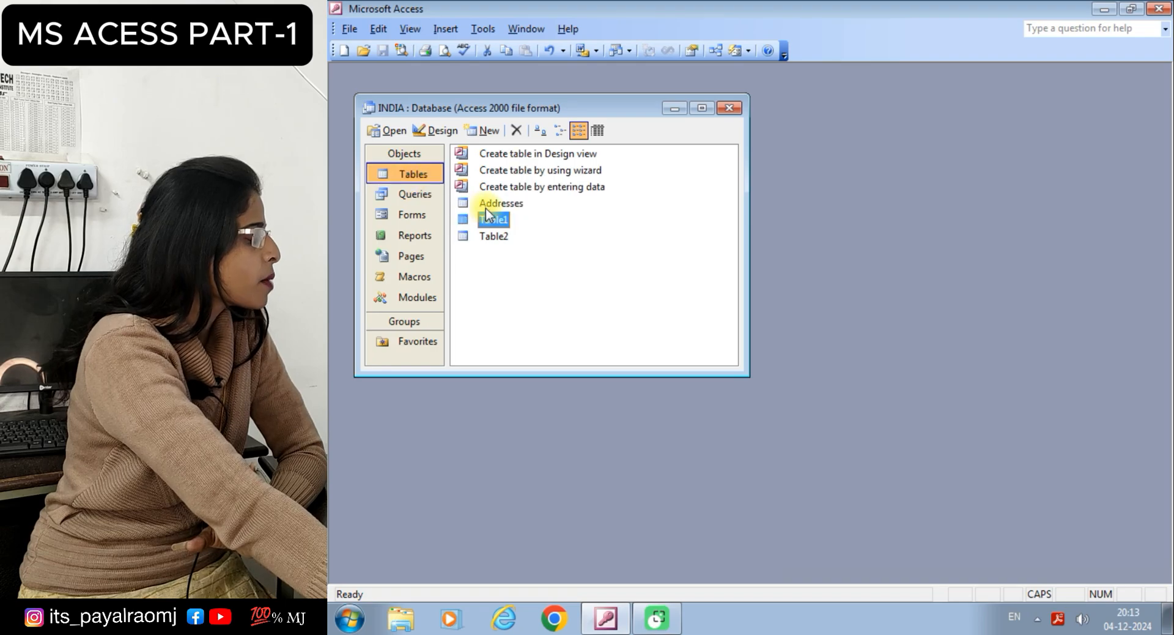
{"action": "double_click", "coordinate": [491, 219]}
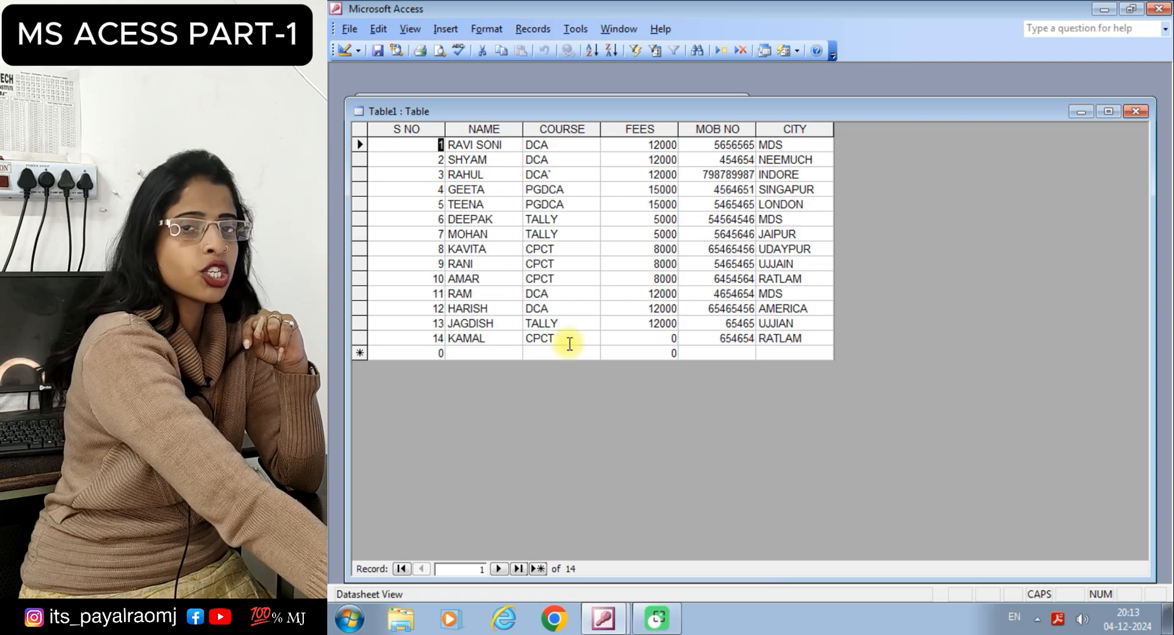
{"action": "left_click", "coordinate": [1134, 112]}
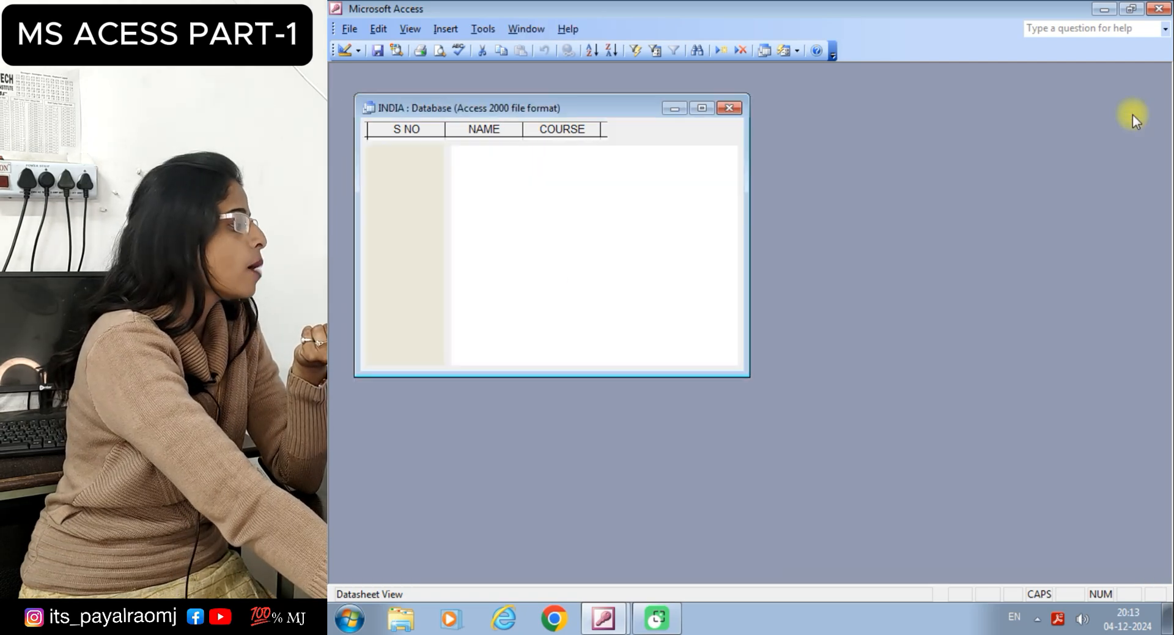
{"action": "left_click", "coordinate": [409, 199]}
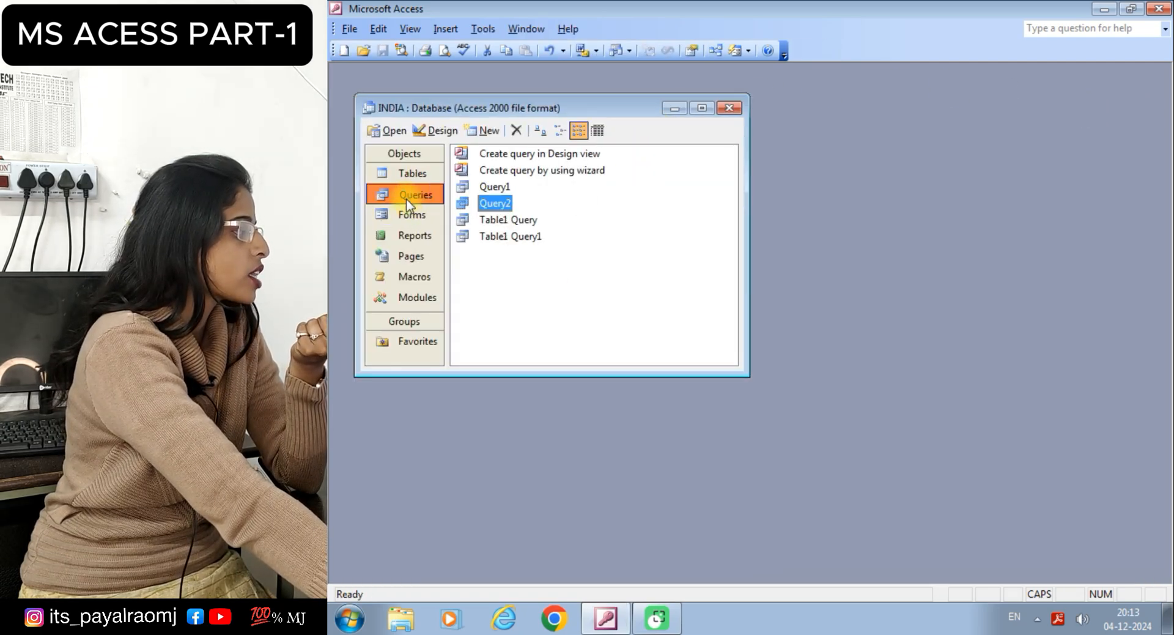
{"action": "double_click", "coordinate": [494, 203]}
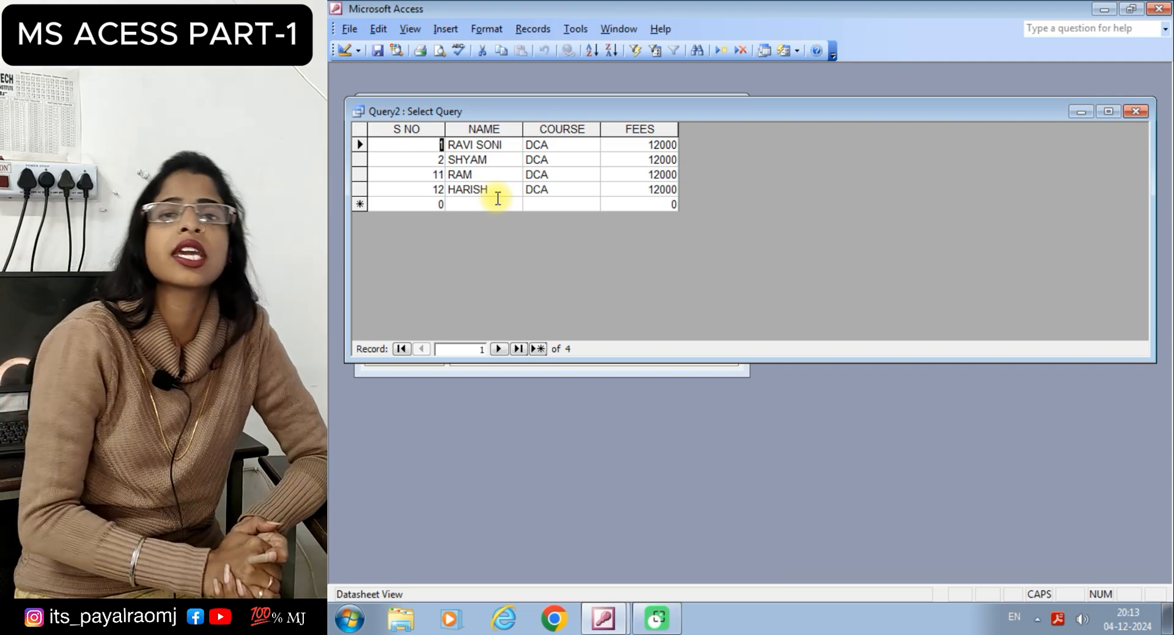